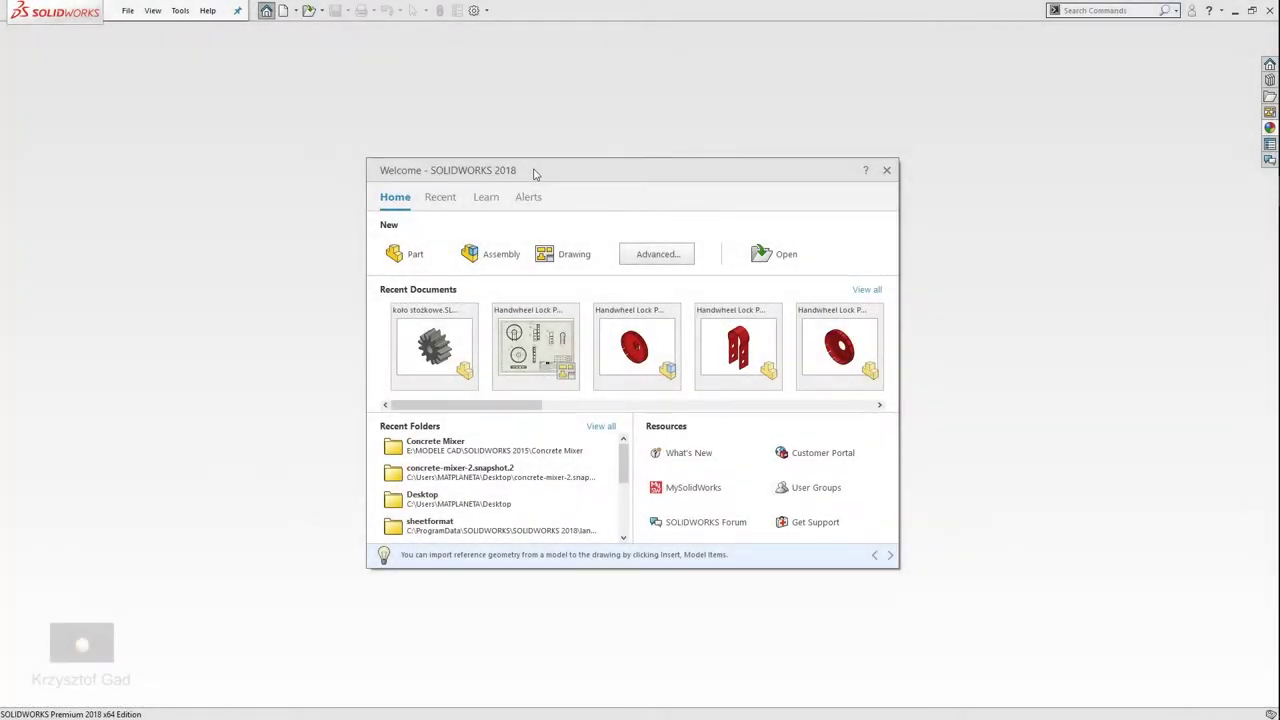
# Create a new blank part document from the Welcome dialog.
pyautogui.click(410, 254)
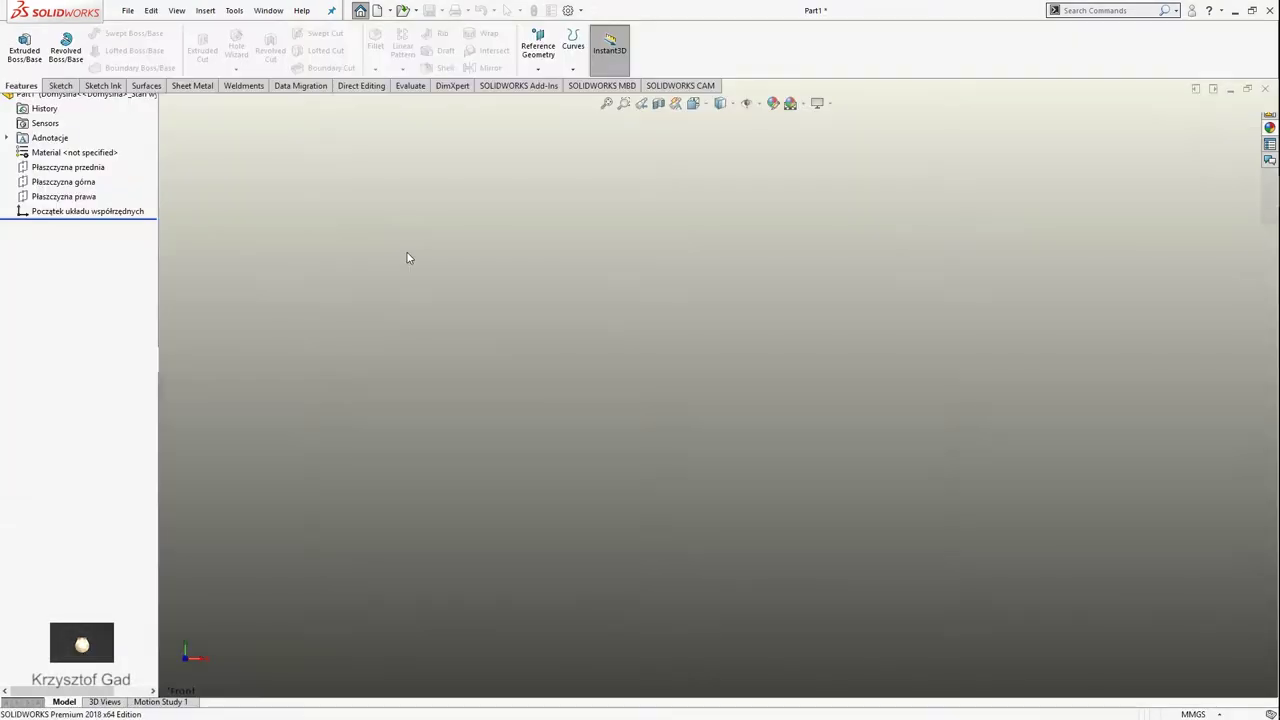
# Sketch on the Front Plane a corner rectangle enlarged to enclose the origin.
pyautogui.click(83, 224)
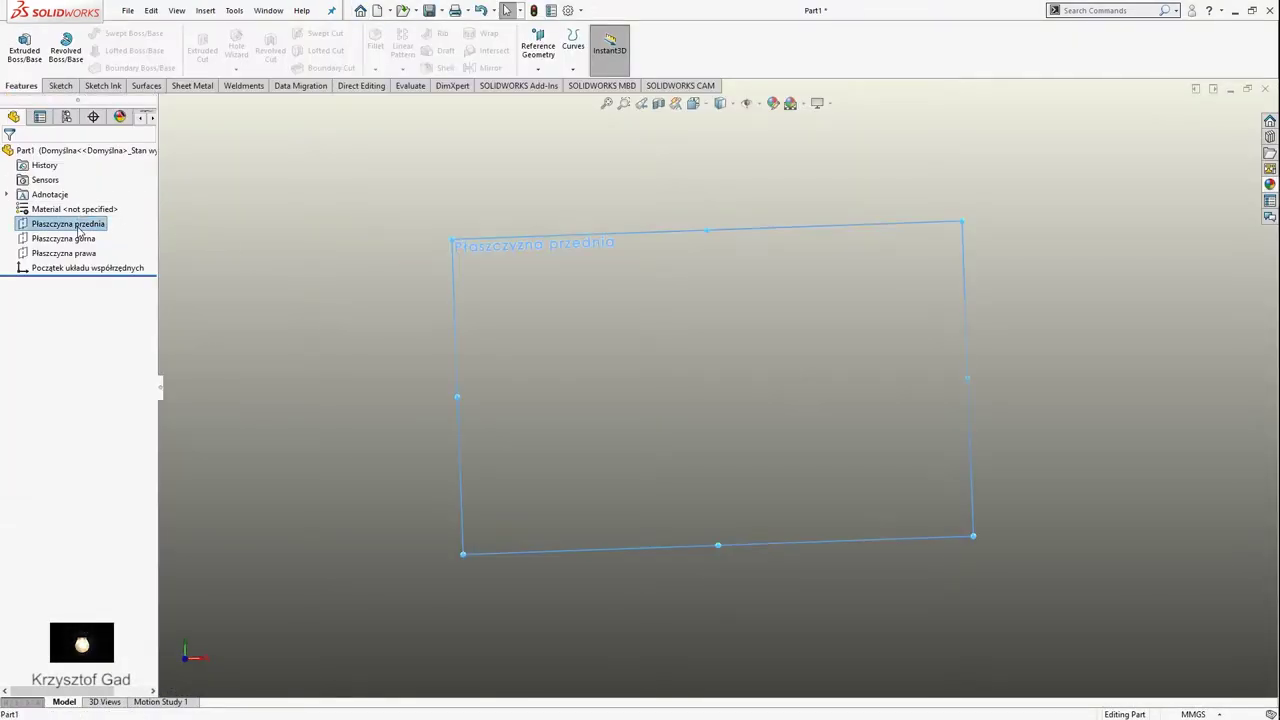
pyautogui.click(128, 208)
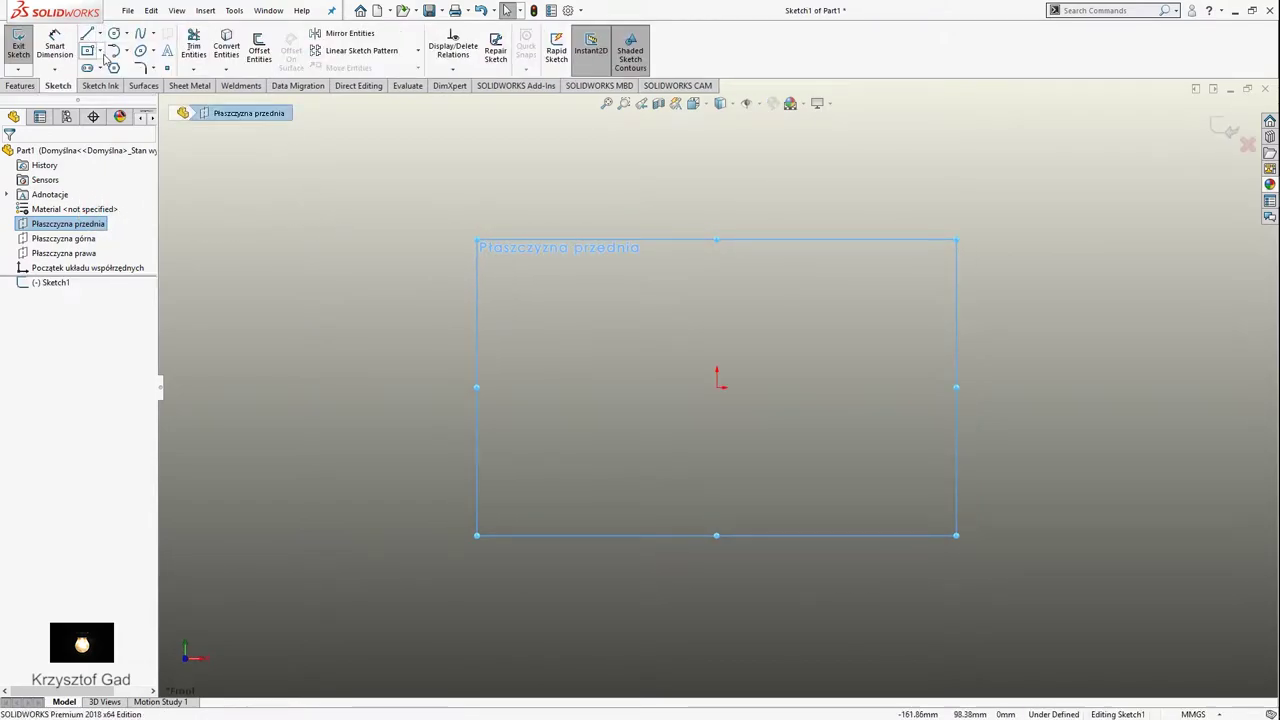
pyautogui.click(100, 50)
pyautogui.click(110, 68)
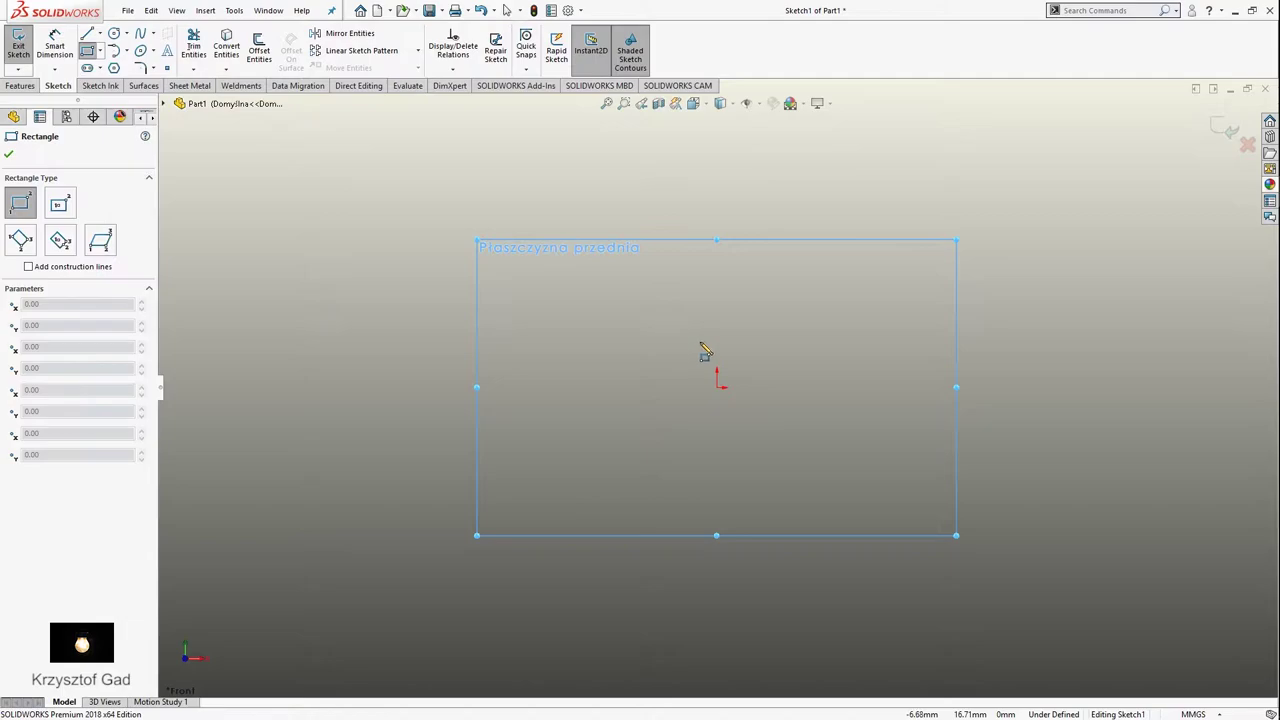
pyautogui.moveTo(624, 281); pyautogui.dragTo(650, 319)
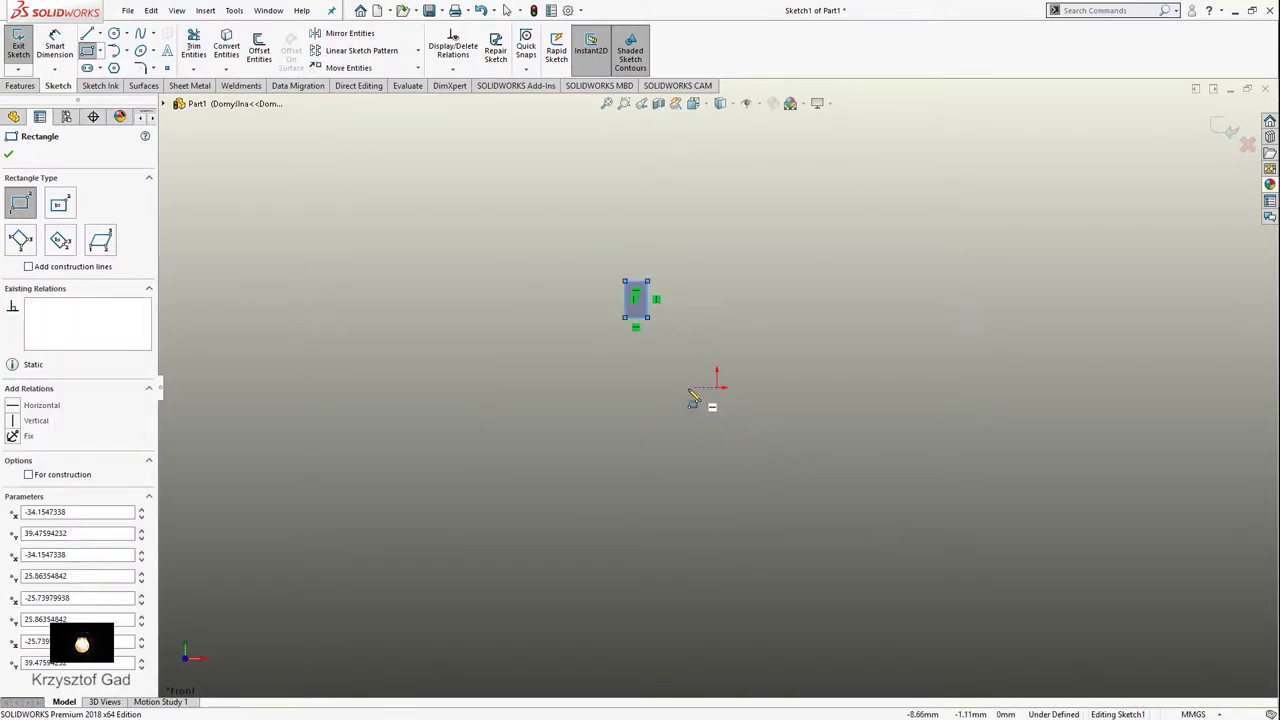
pyautogui.press('Escape')
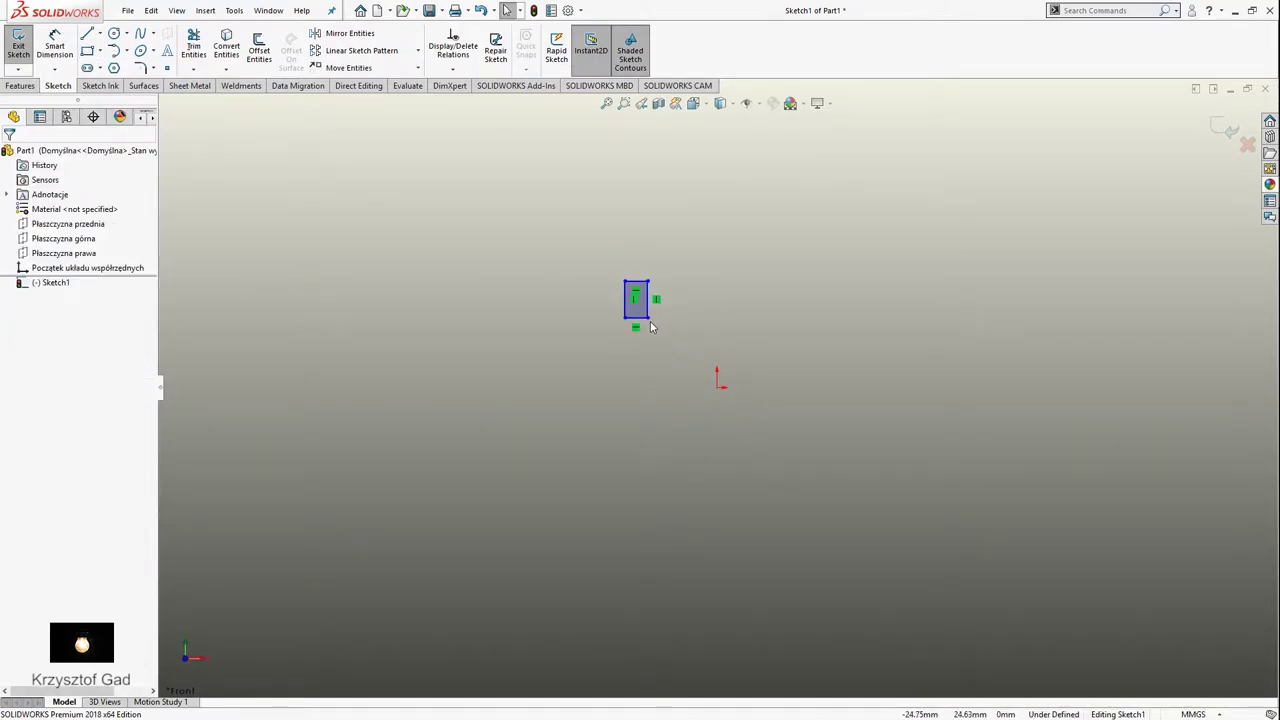
pyautogui.moveTo(649, 319)
pyautogui.mouseDown()
pyautogui.moveTo(694, 346)
pyautogui.moveTo(811, 466)
pyautogui.moveTo(831, 551)
pyautogui.moveTo(819, 551)
pyautogui.mouseUp()
pyautogui.rightClick(906, 318)
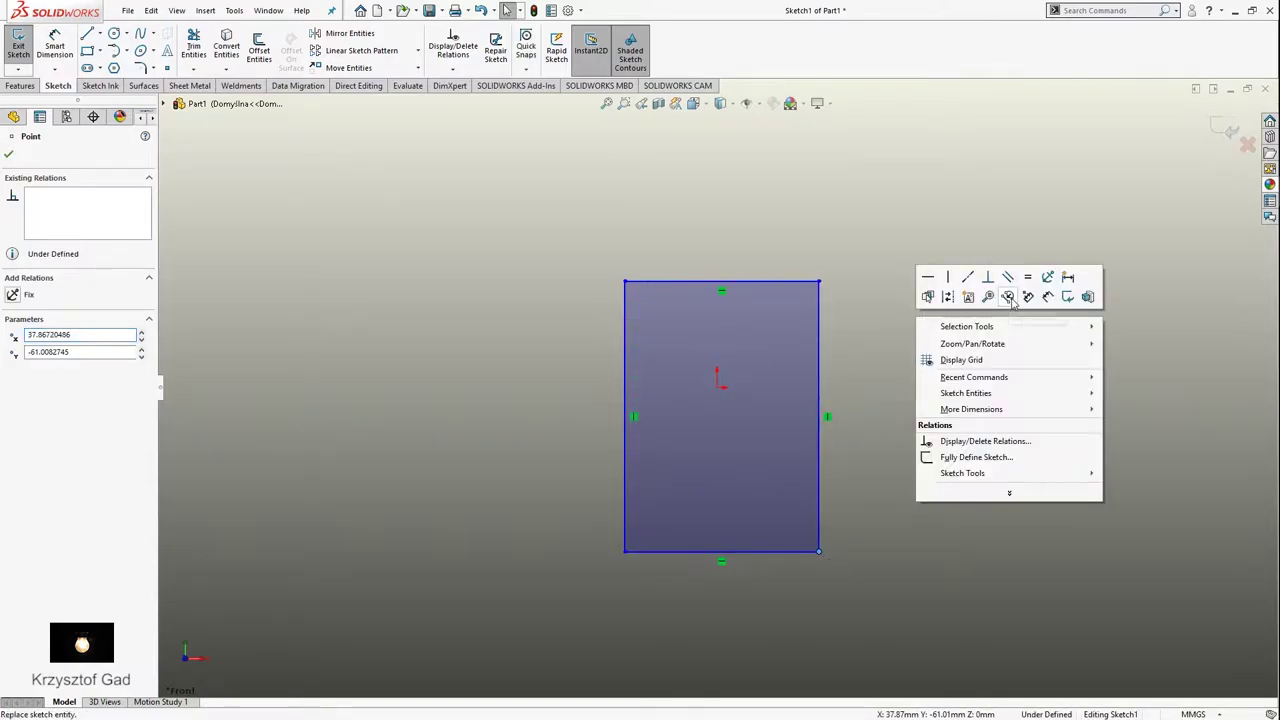
# Dimension the rectangle 56 mm wide and 110 mm tall.
pyautogui.click(1047, 297)
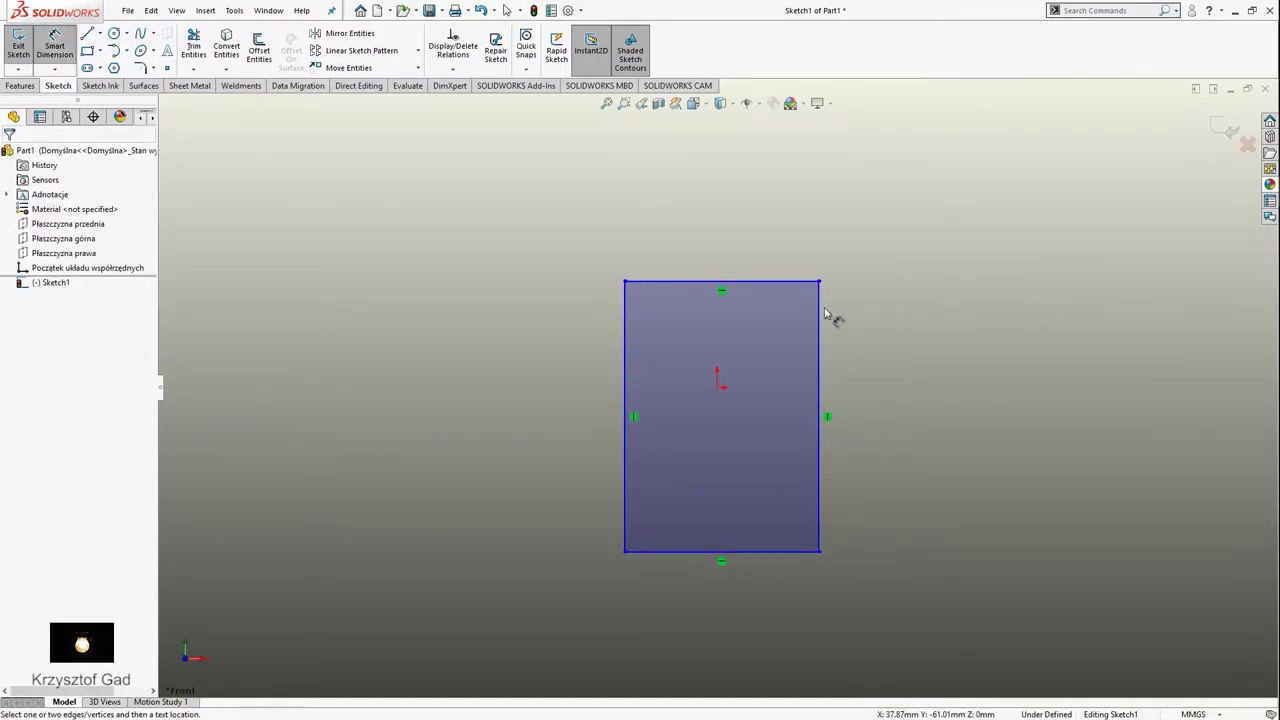
pyautogui.click(768, 283)
pyautogui.click(773, 211)
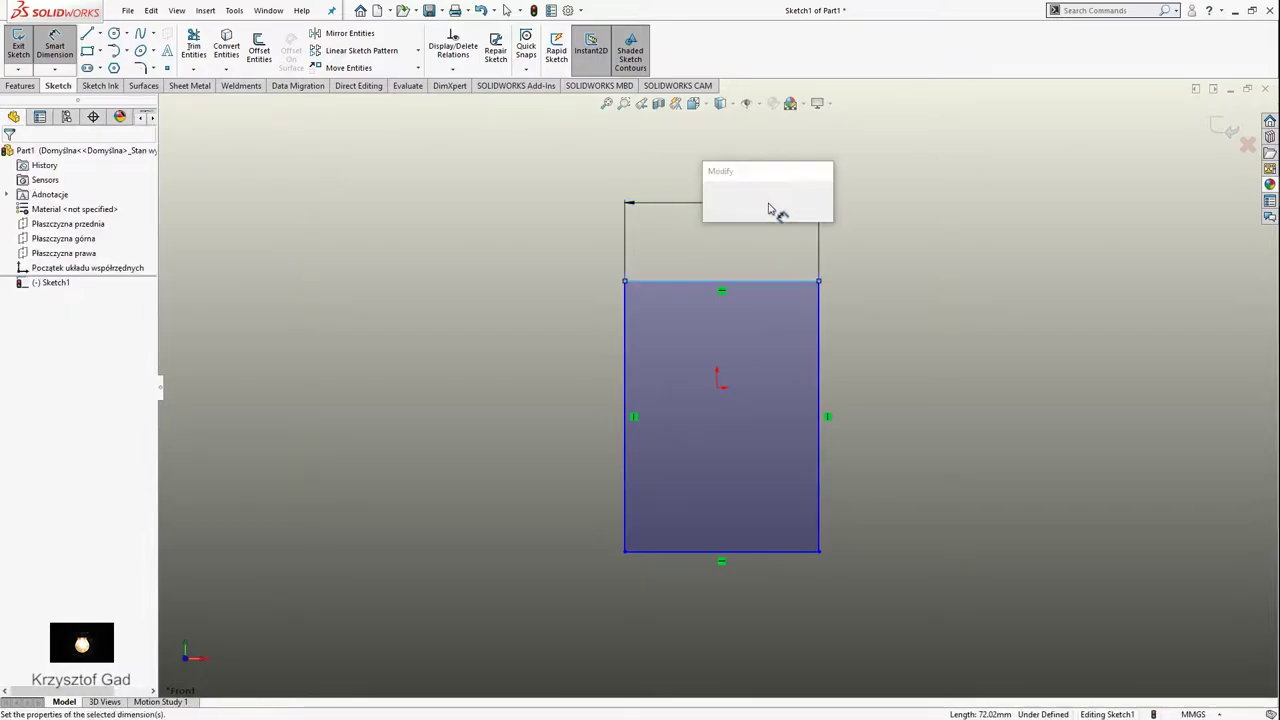
pyautogui.write('56')
pyautogui.press('Return')
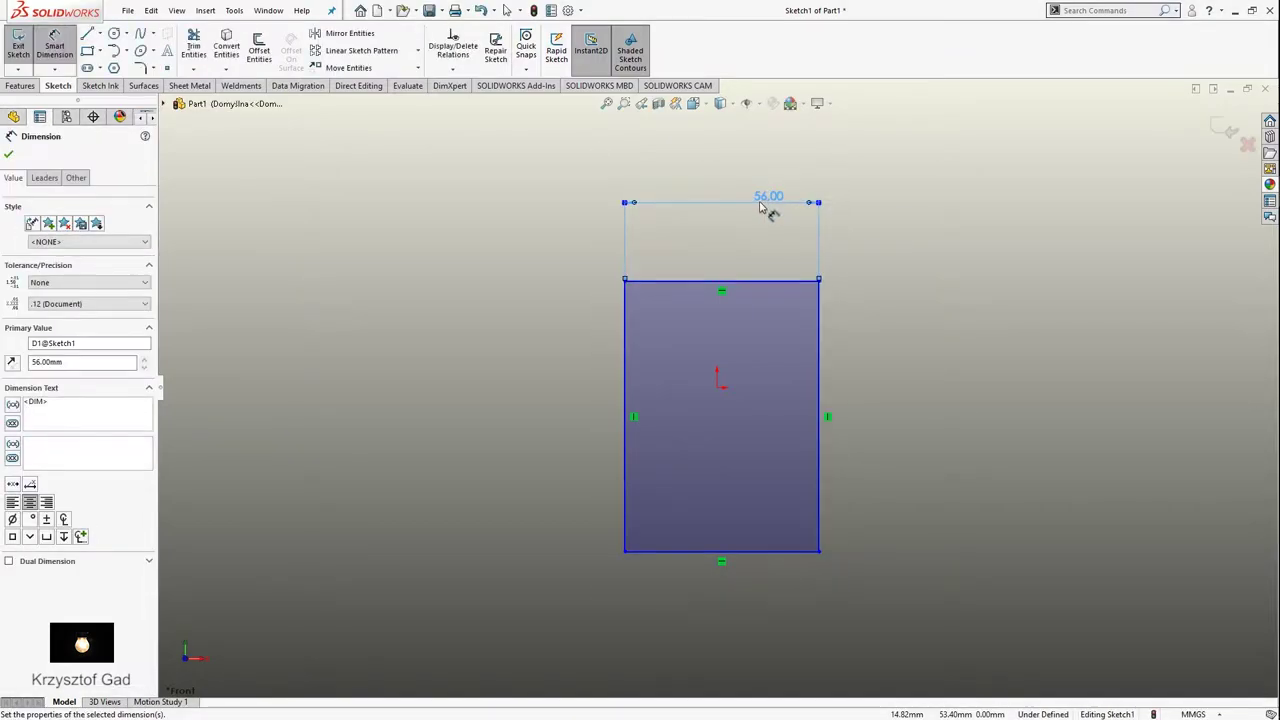
pyautogui.click(824, 371)
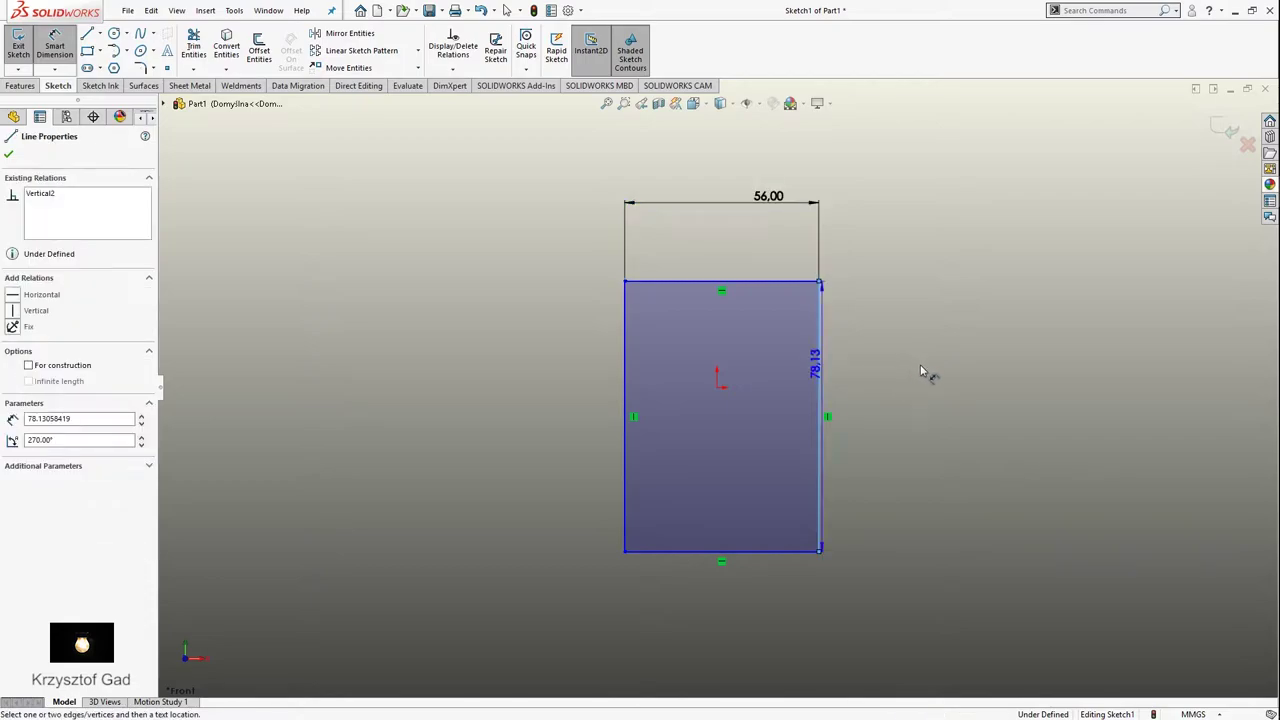
pyautogui.click(934, 373)
pyautogui.write('110')
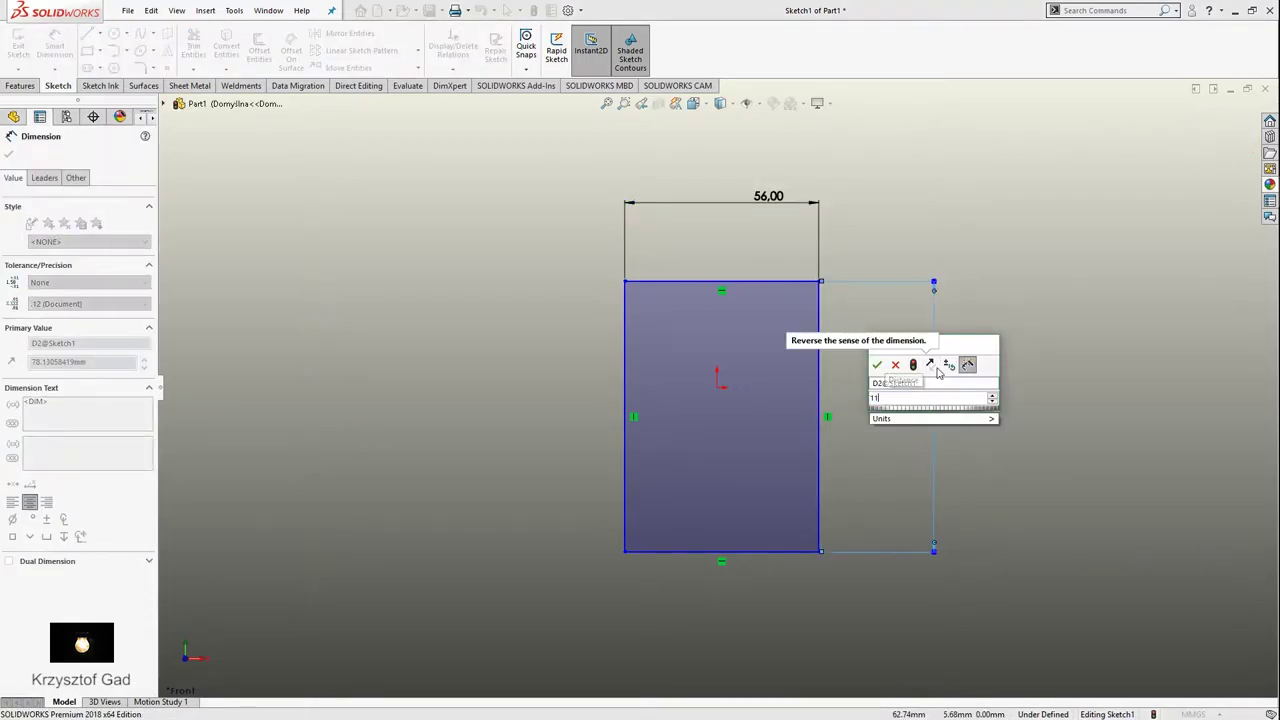
pyautogui.press('Return')
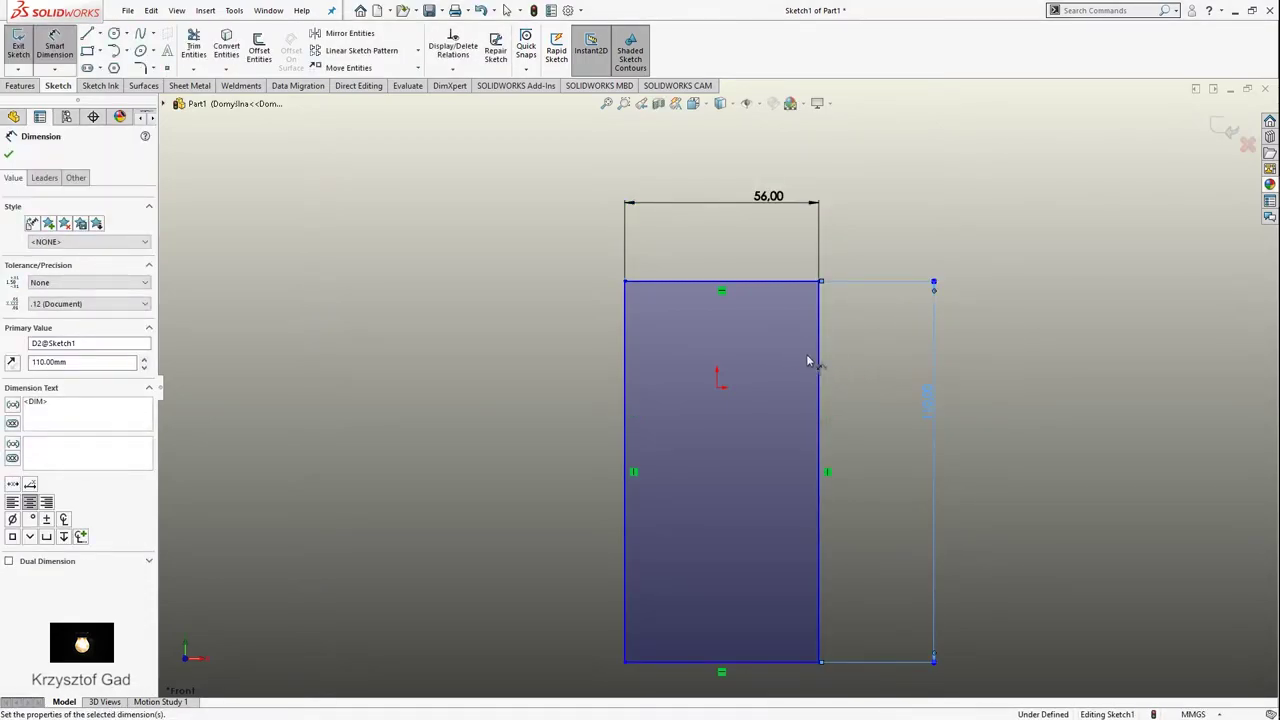
# Locate the origin 28 mm from the right edge and 20 mm below the top edge.
pyautogui.click(806, 362)
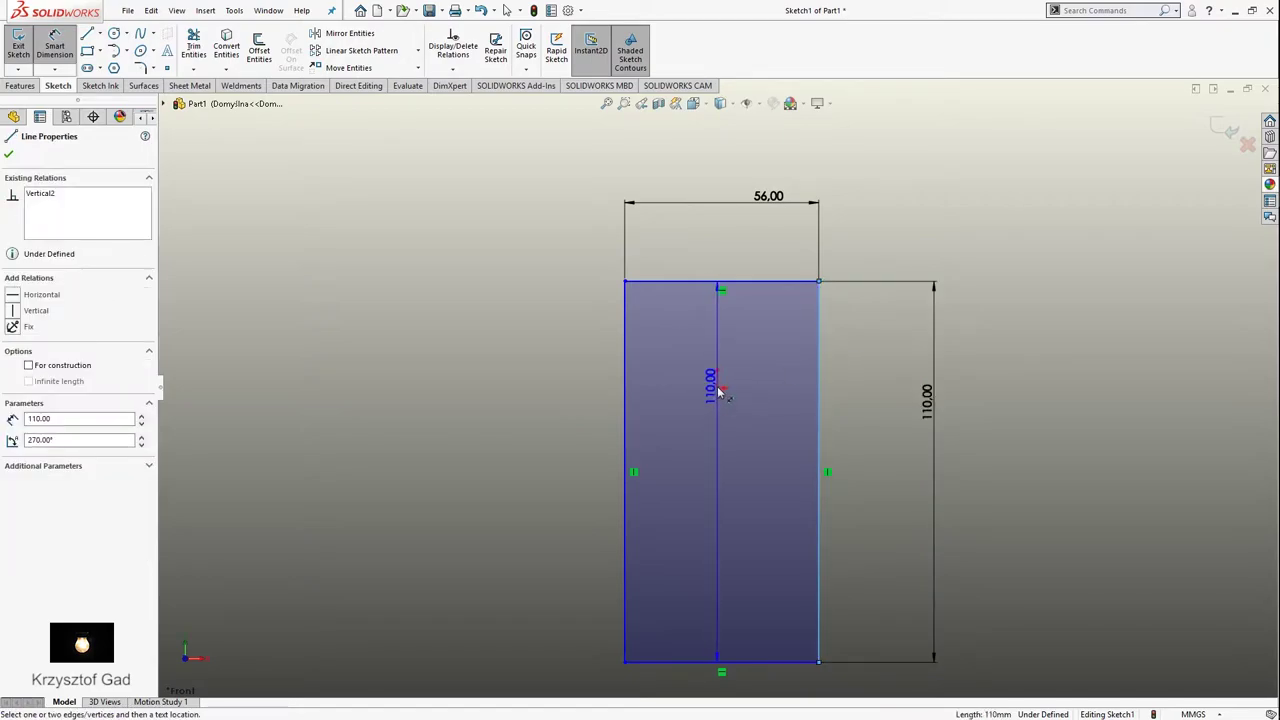
pyautogui.click(718, 392)
pyautogui.click(760, 452)
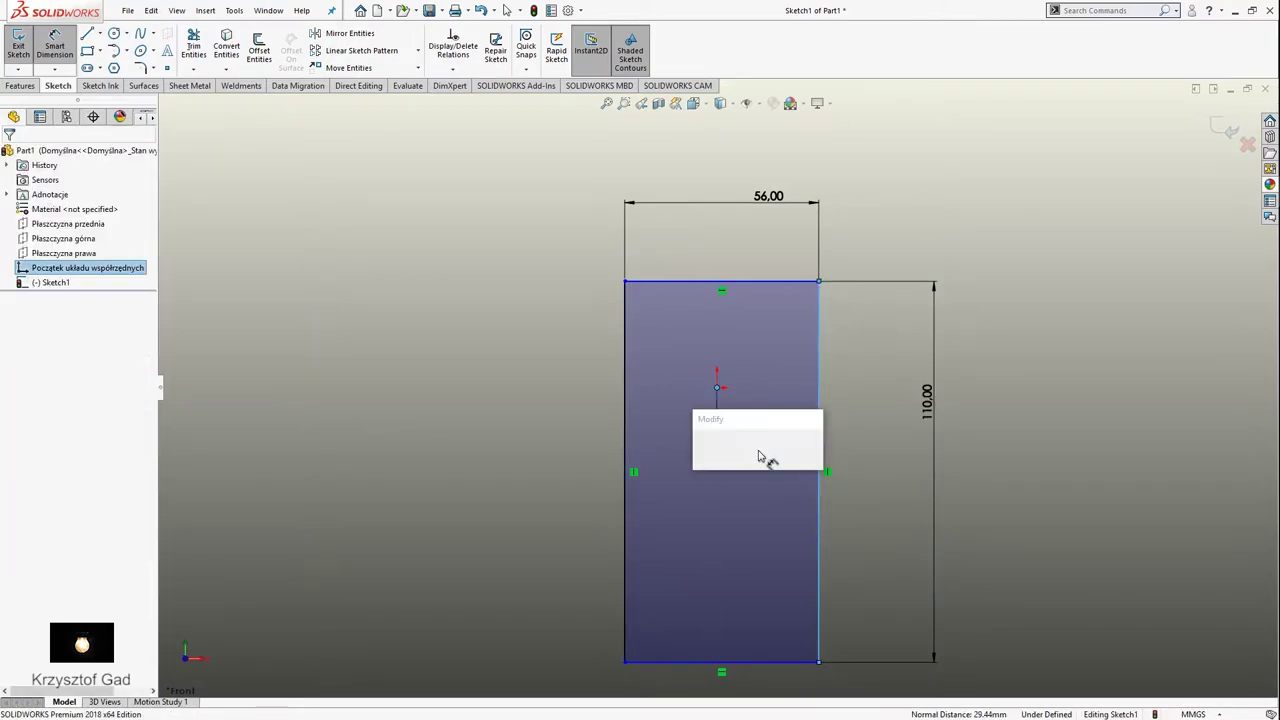
pyautogui.write('28')
pyautogui.press('Return')
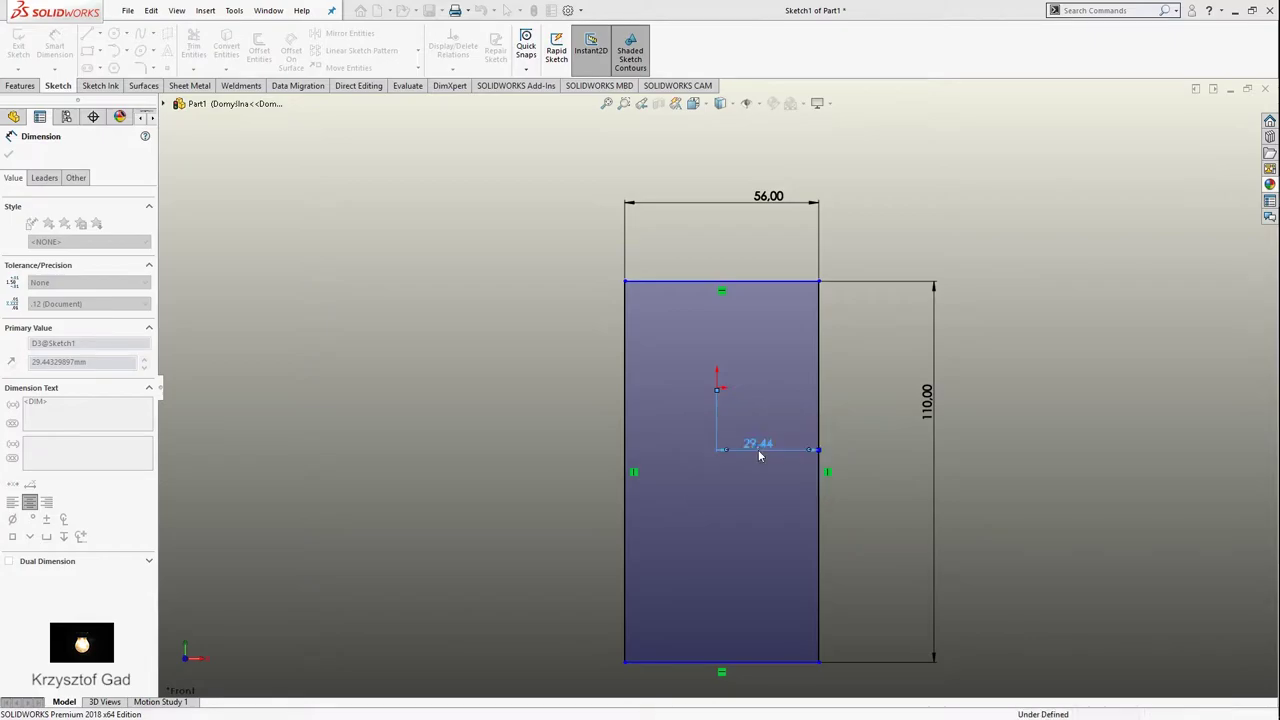
pyautogui.click(754, 287)
pyautogui.click(716, 388)
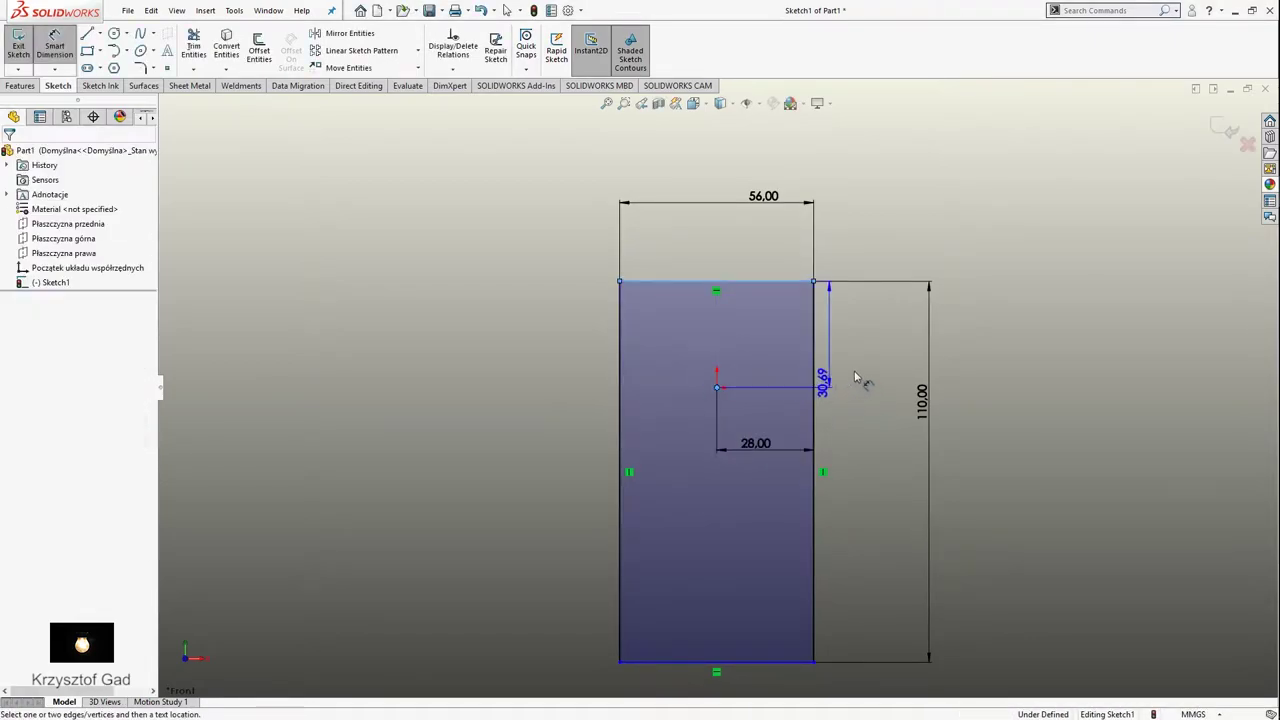
pyautogui.click(862, 378)
pyautogui.write('20')
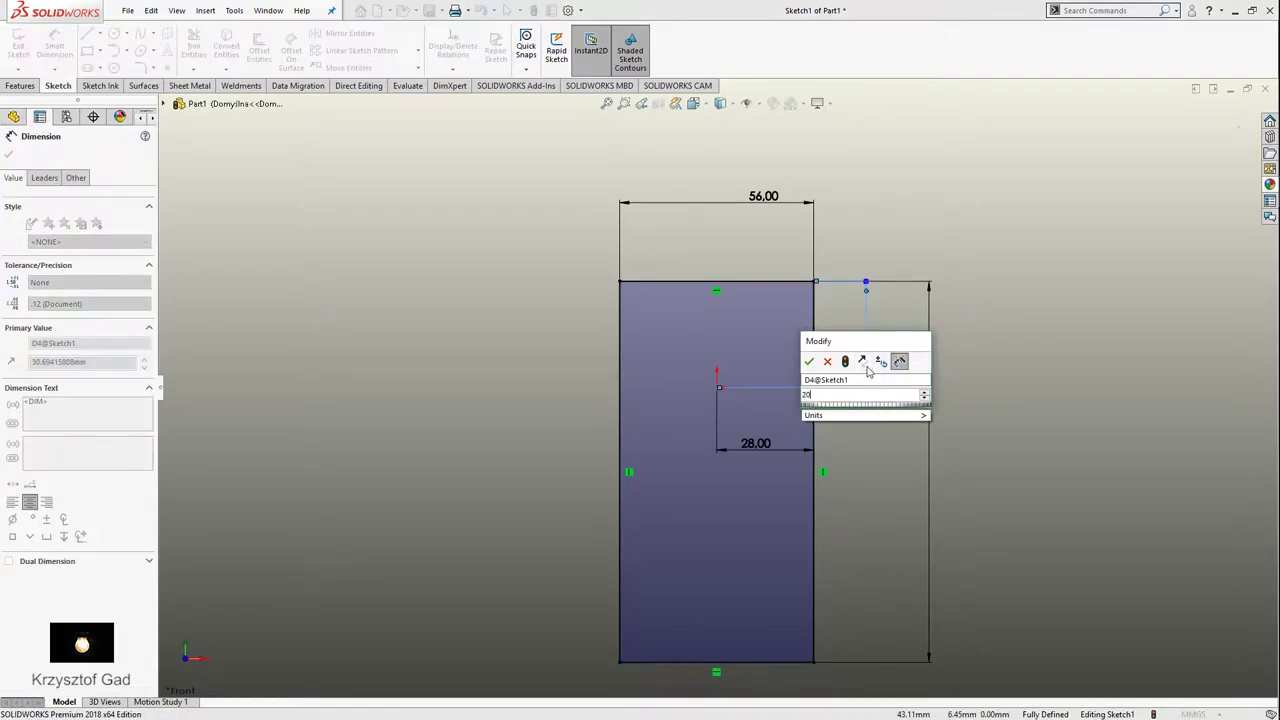
pyautogui.press('Return')
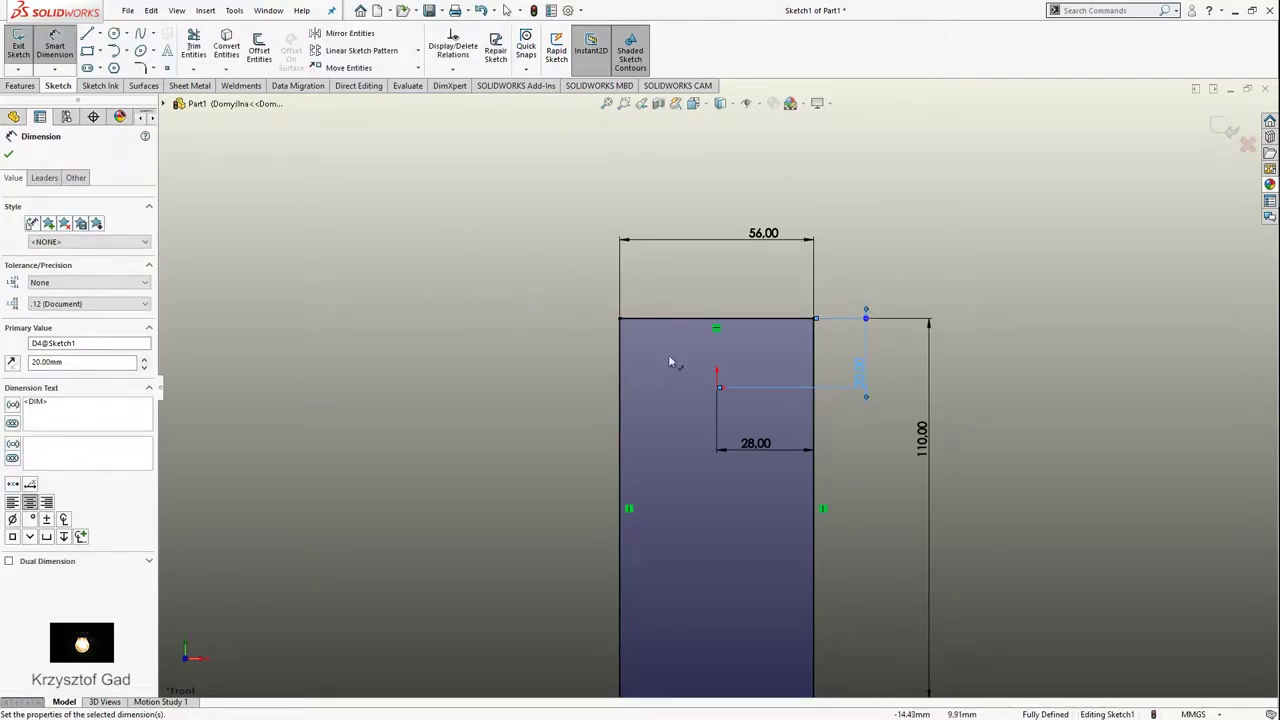
# Draw an R20 circle centred on the origin, touching the top edge.
pyautogui.scroll(-1, 700, 388)
pyautogui.scroll(-3, 705, 385)
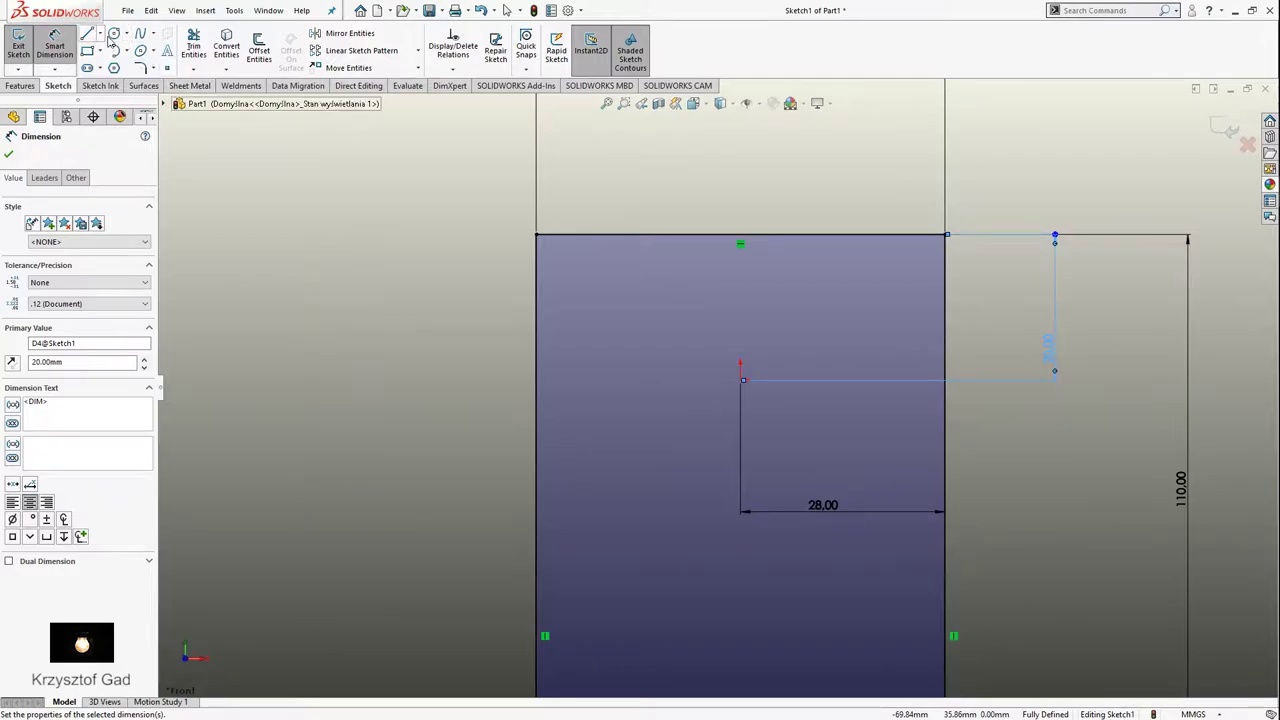
pyautogui.click(113, 34)
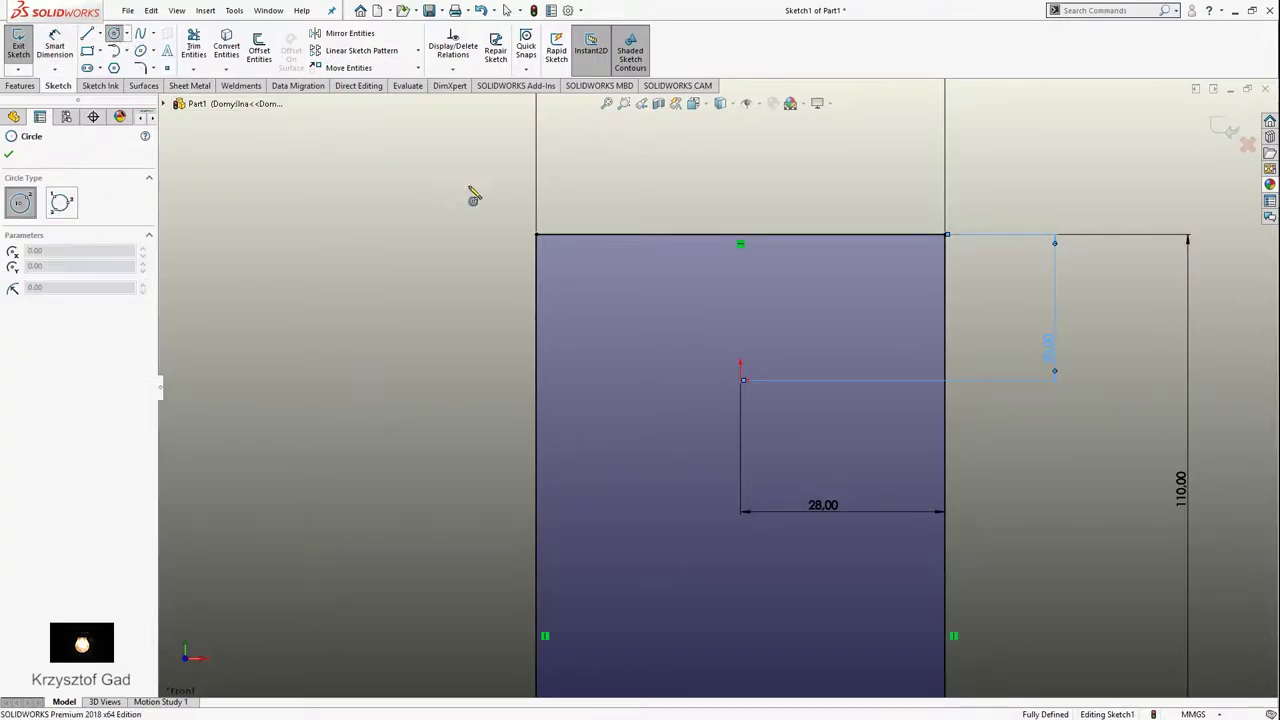
pyautogui.click(741, 381)
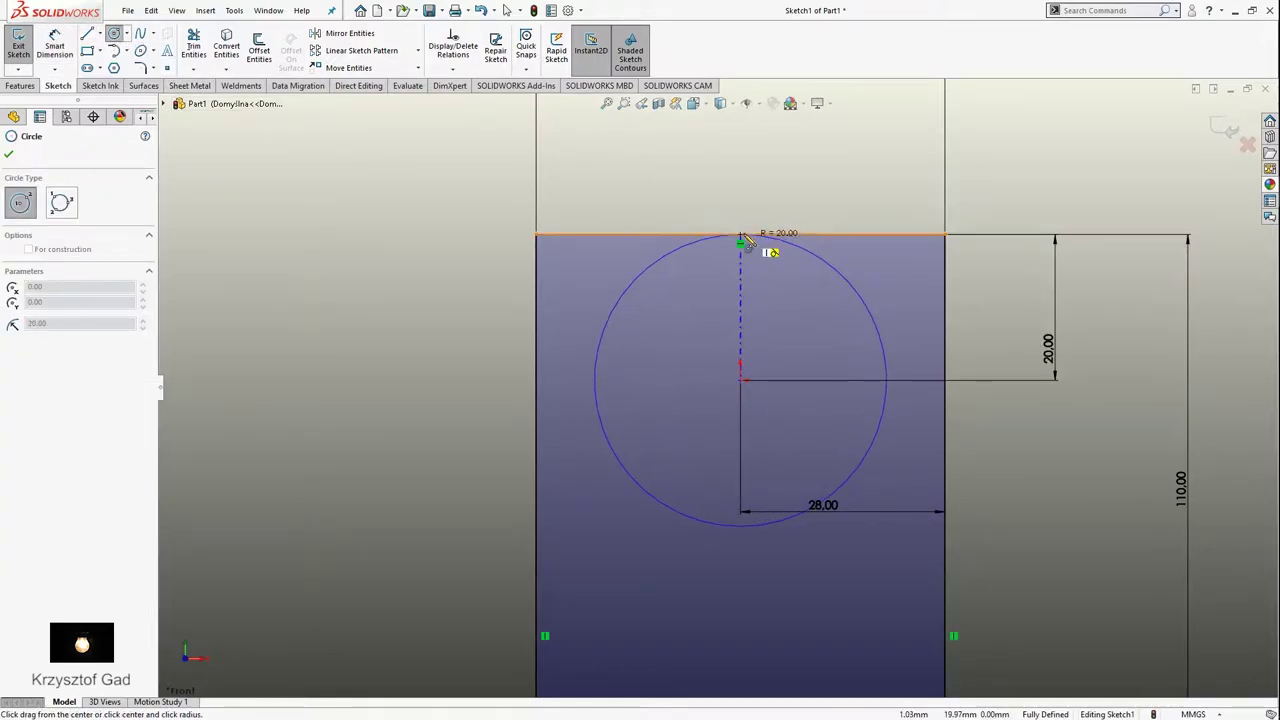
pyautogui.click(743, 237)
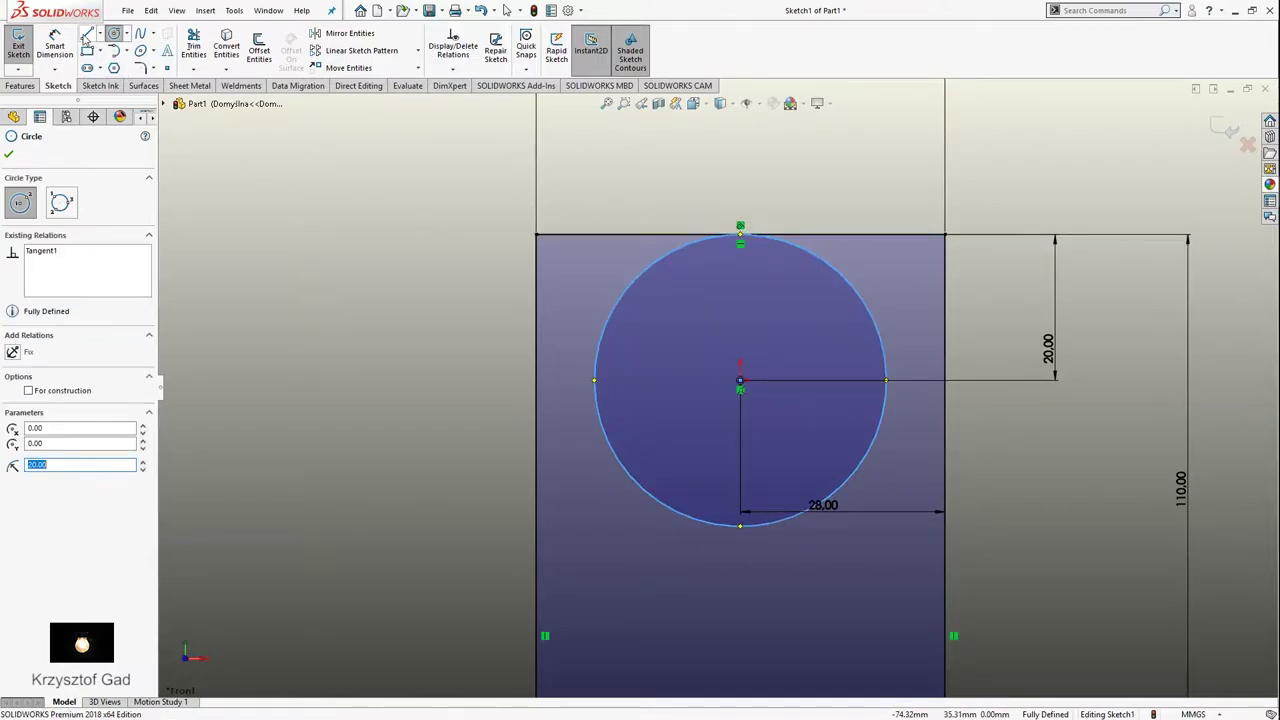
pyautogui.click(87, 33)
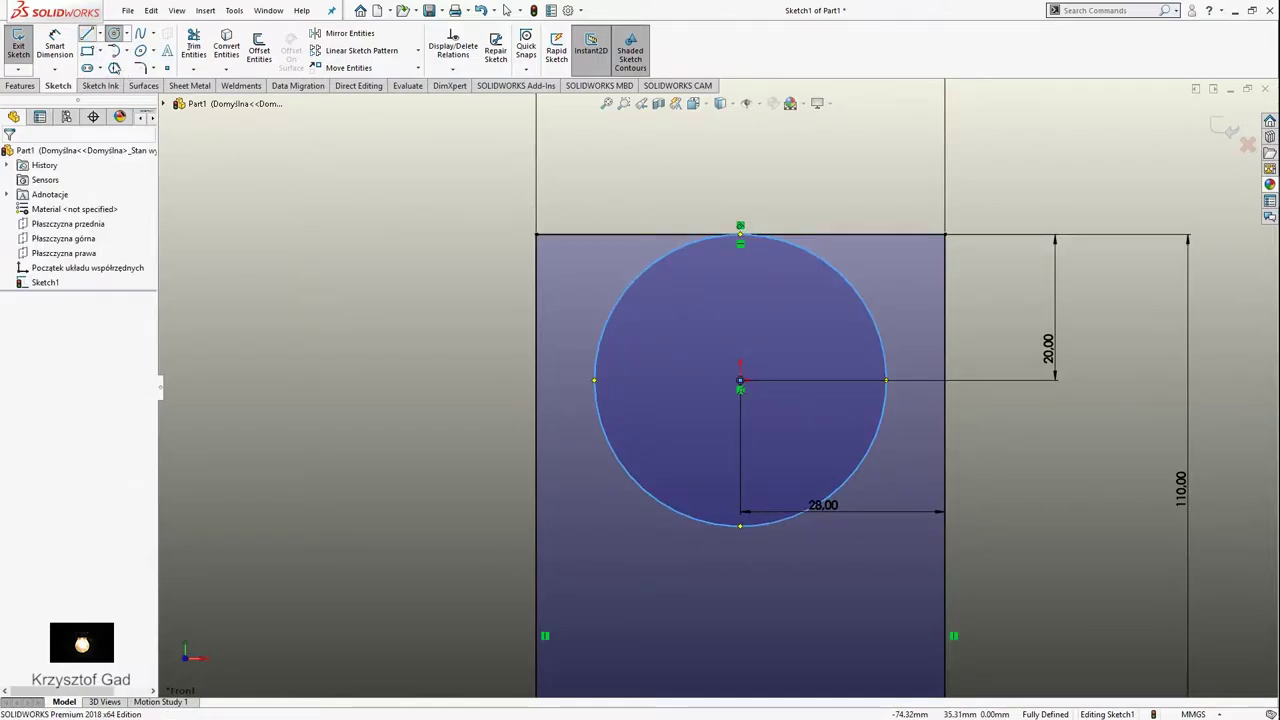
# Draw a diagonal line from the rectangle's left edge to the circle.
pyautogui.click(538, 416)
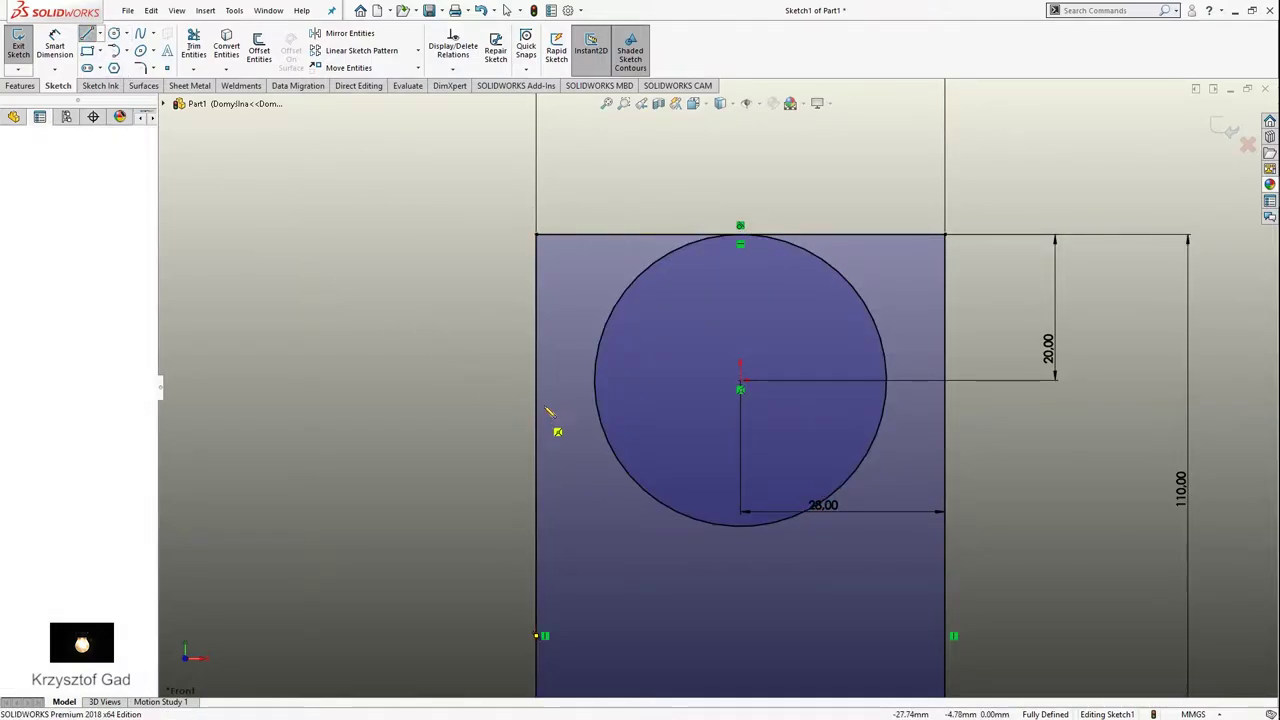
pyautogui.click(620, 289)
pyautogui.rightClick(423, 272)
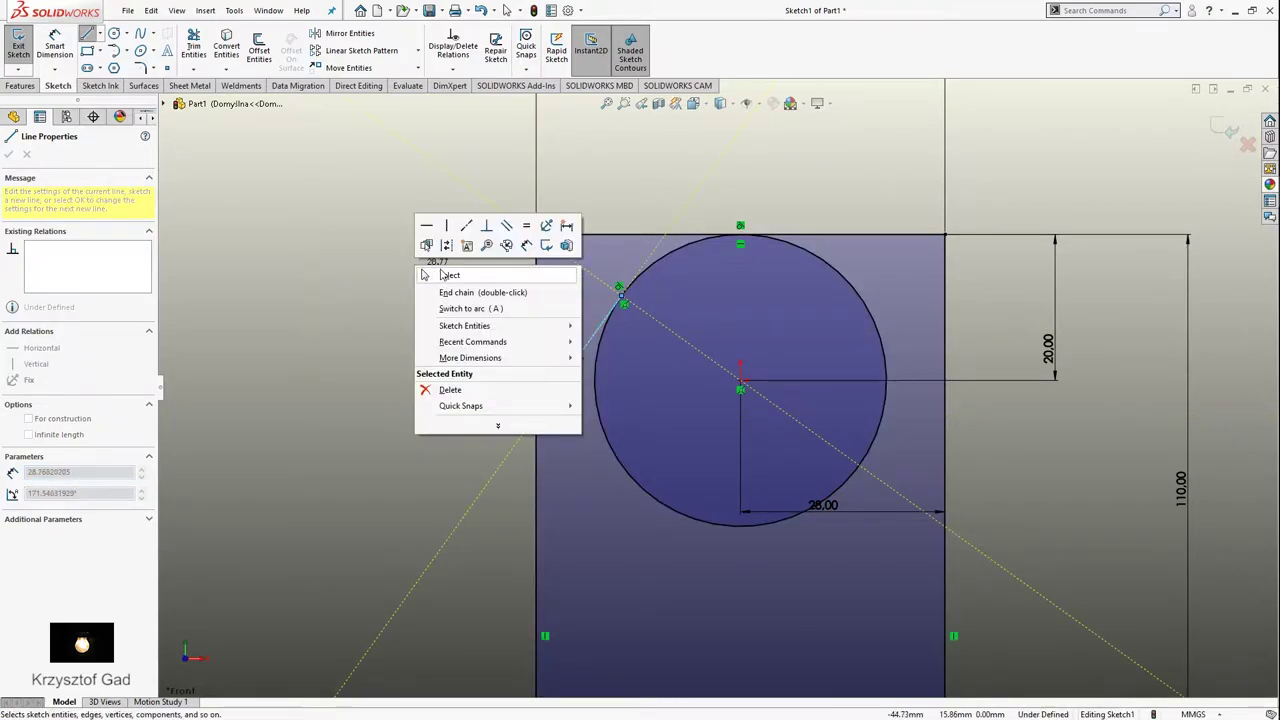
pyautogui.click(444, 276)
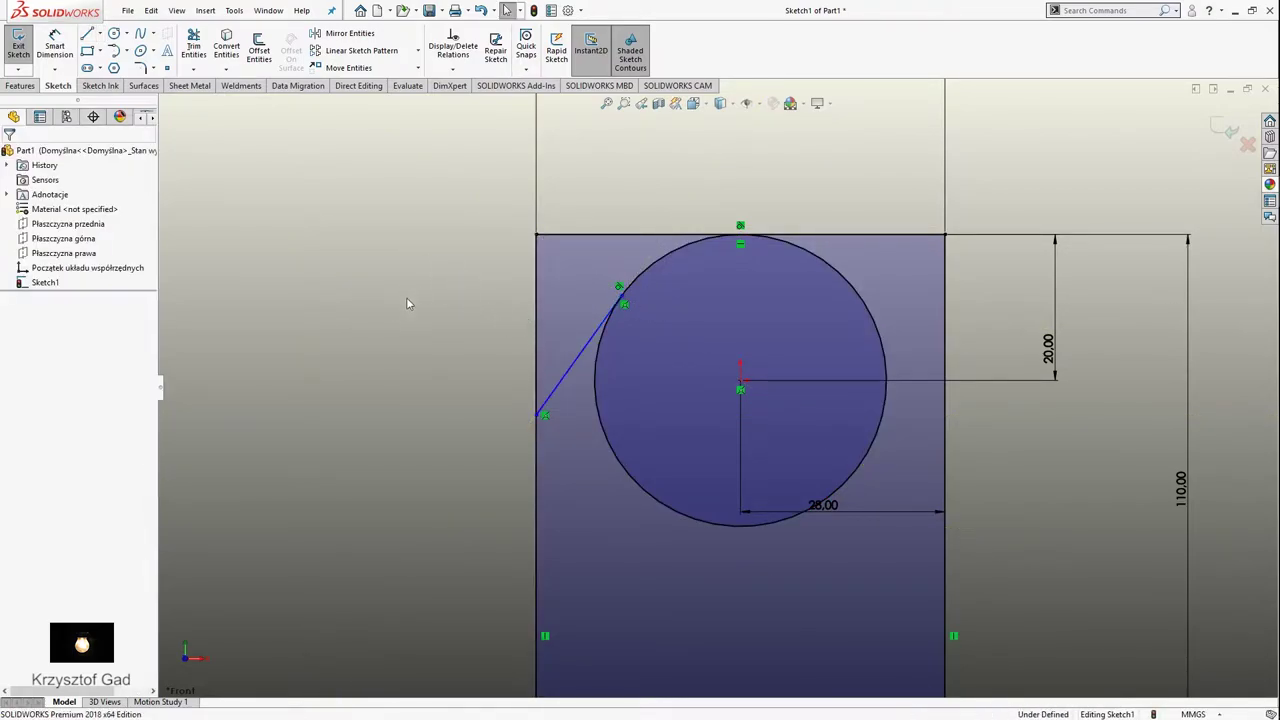
# Dimension the diagonal line at 45° to the top edge.
pyautogui.rightClick(407, 303)
pyautogui.click(531, 268)
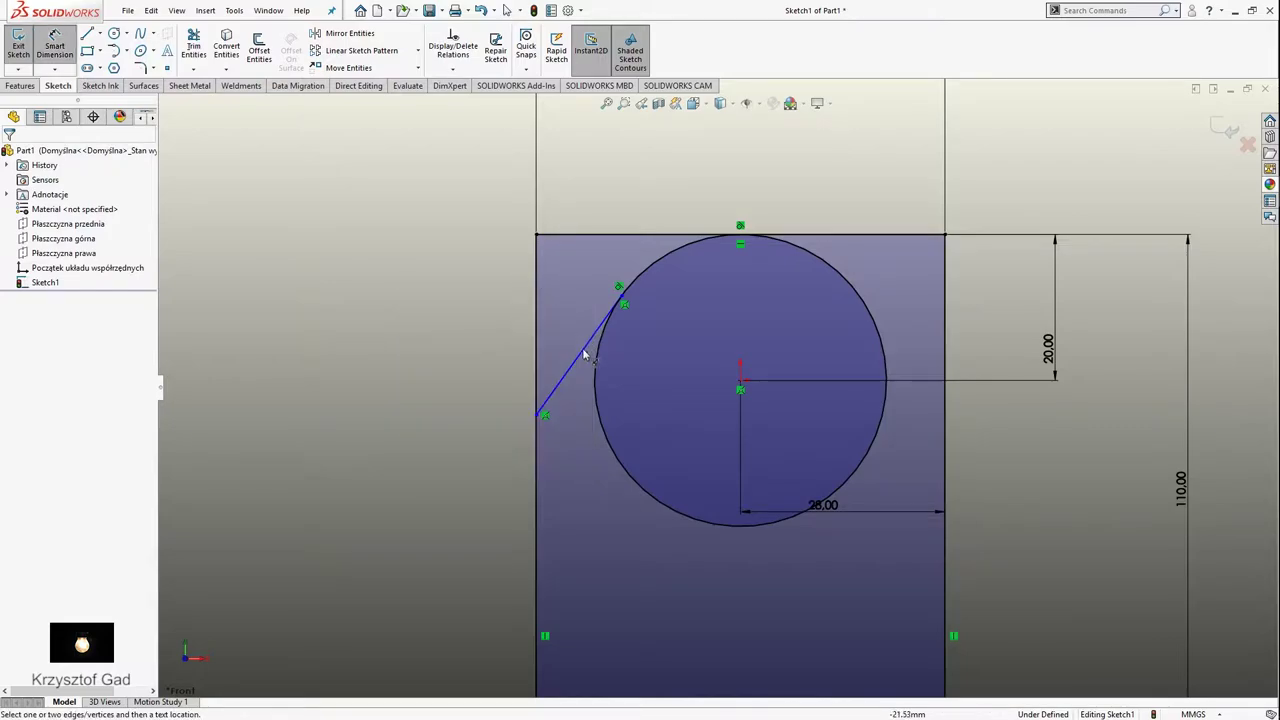
pyautogui.click(586, 357)
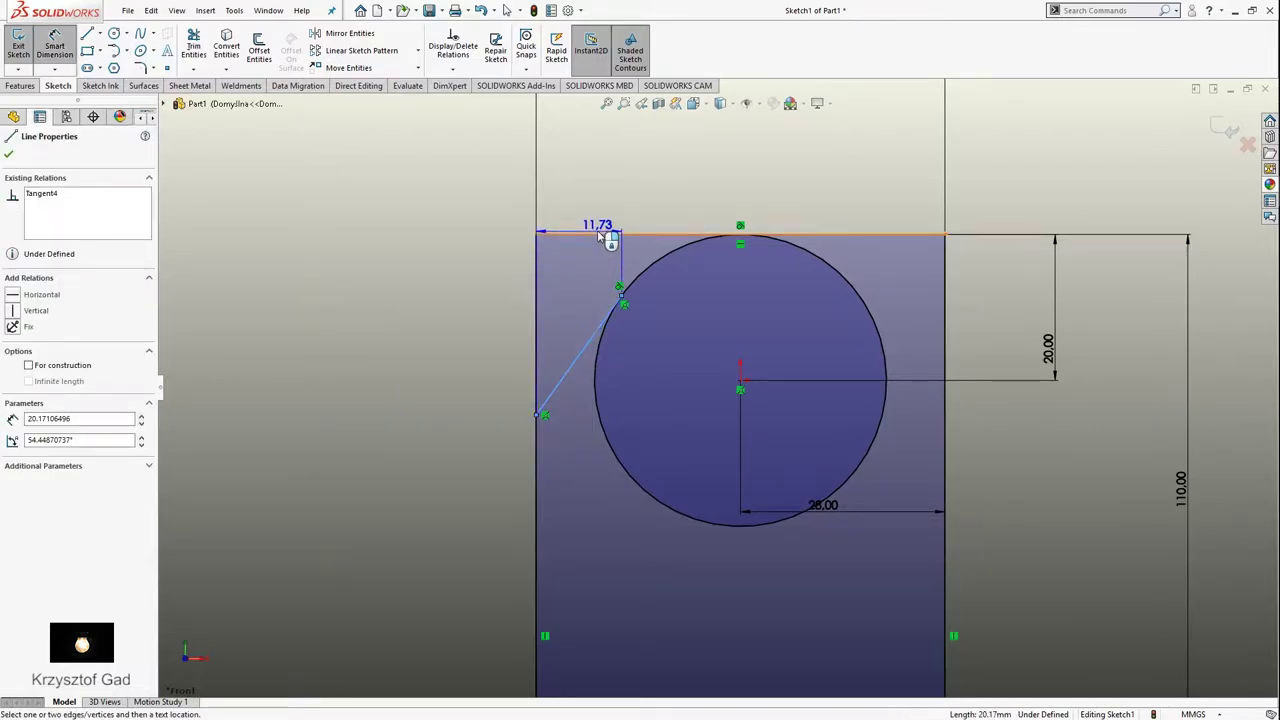
pyautogui.click(607, 235)
pyautogui.click(457, 302)
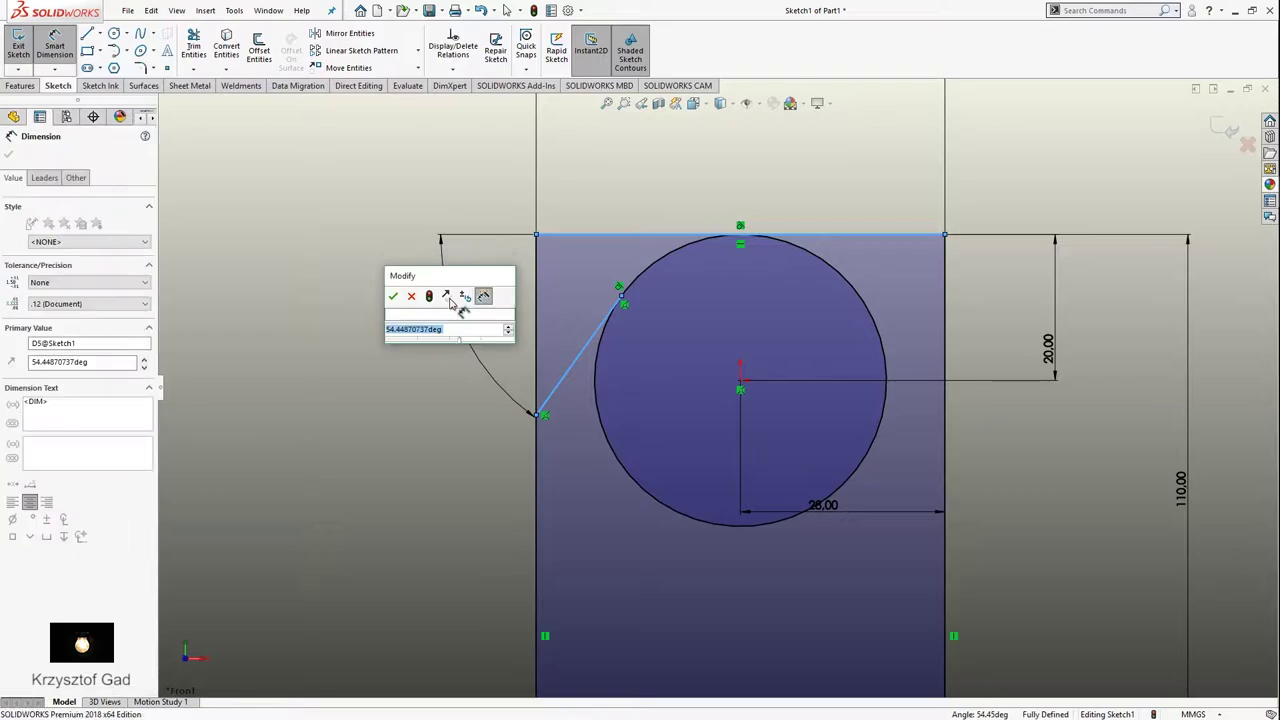
pyautogui.write('45')
pyautogui.press('Return')
pyautogui.press('Escape')
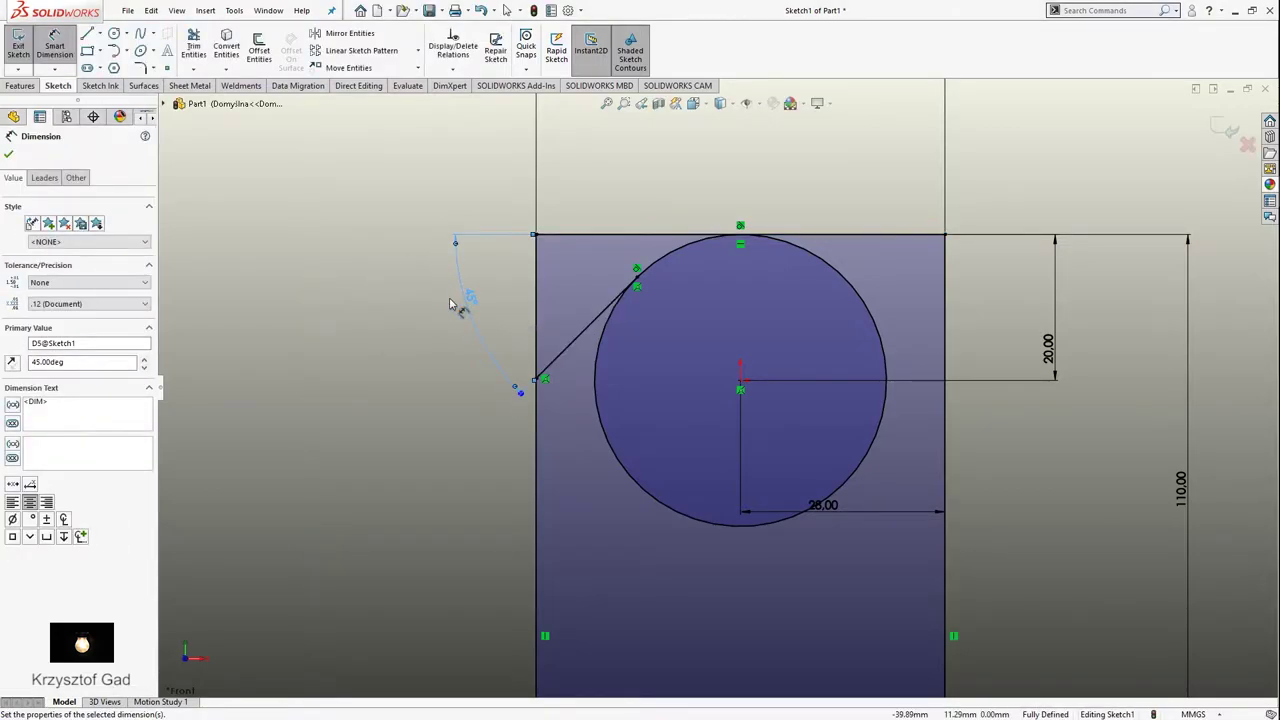
# Mirror the diagonal line about the Right plane (Płaszczyzna prawa).
pyautogui.click(345, 33)
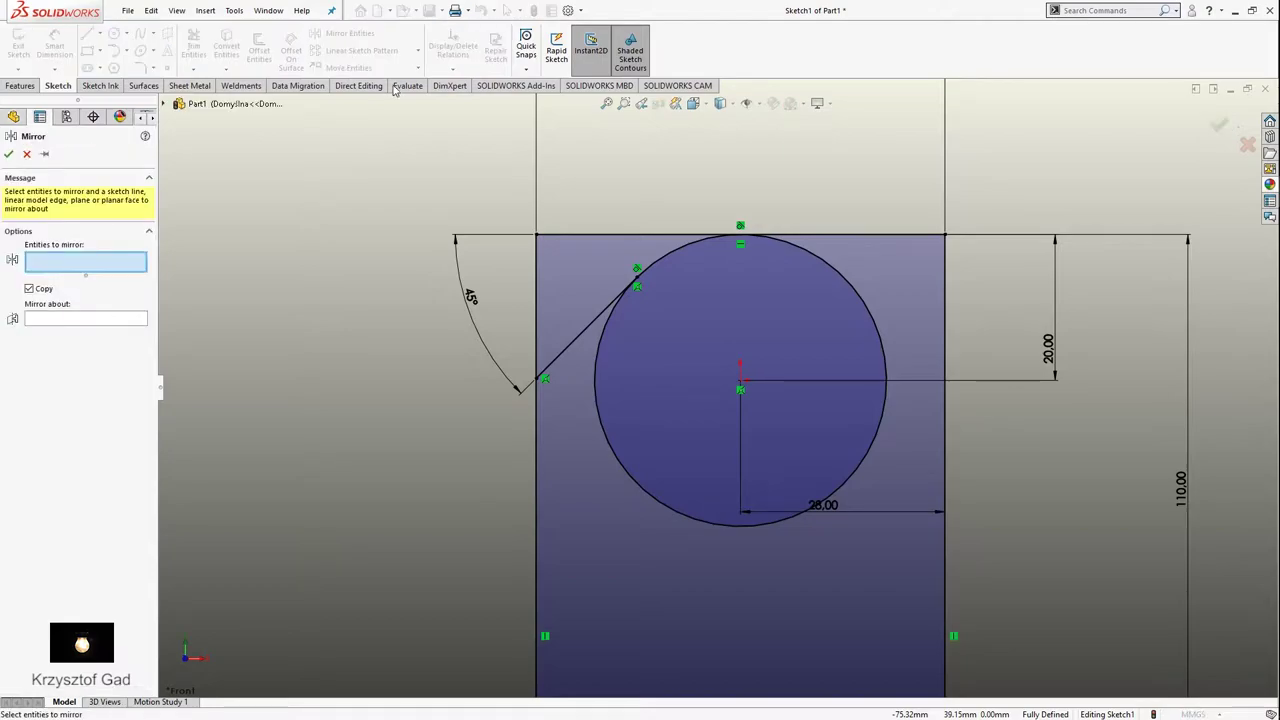
pyautogui.click(590, 328)
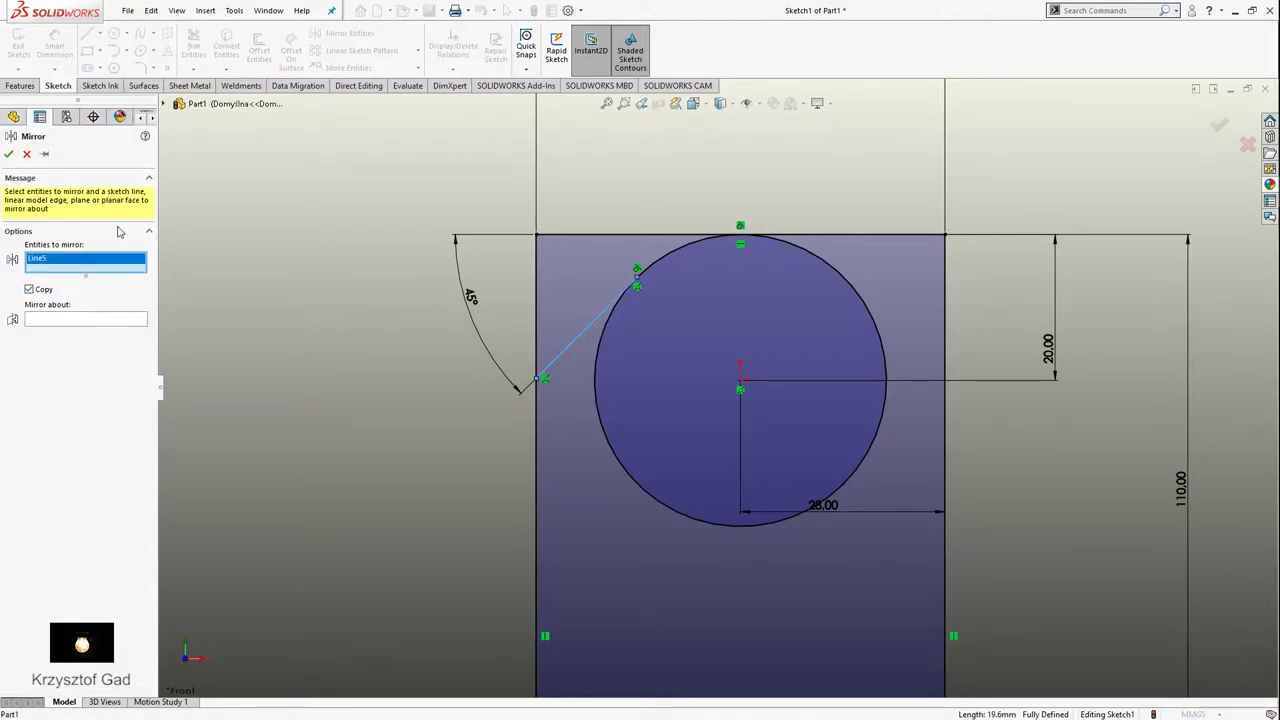
pyautogui.click(75, 319)
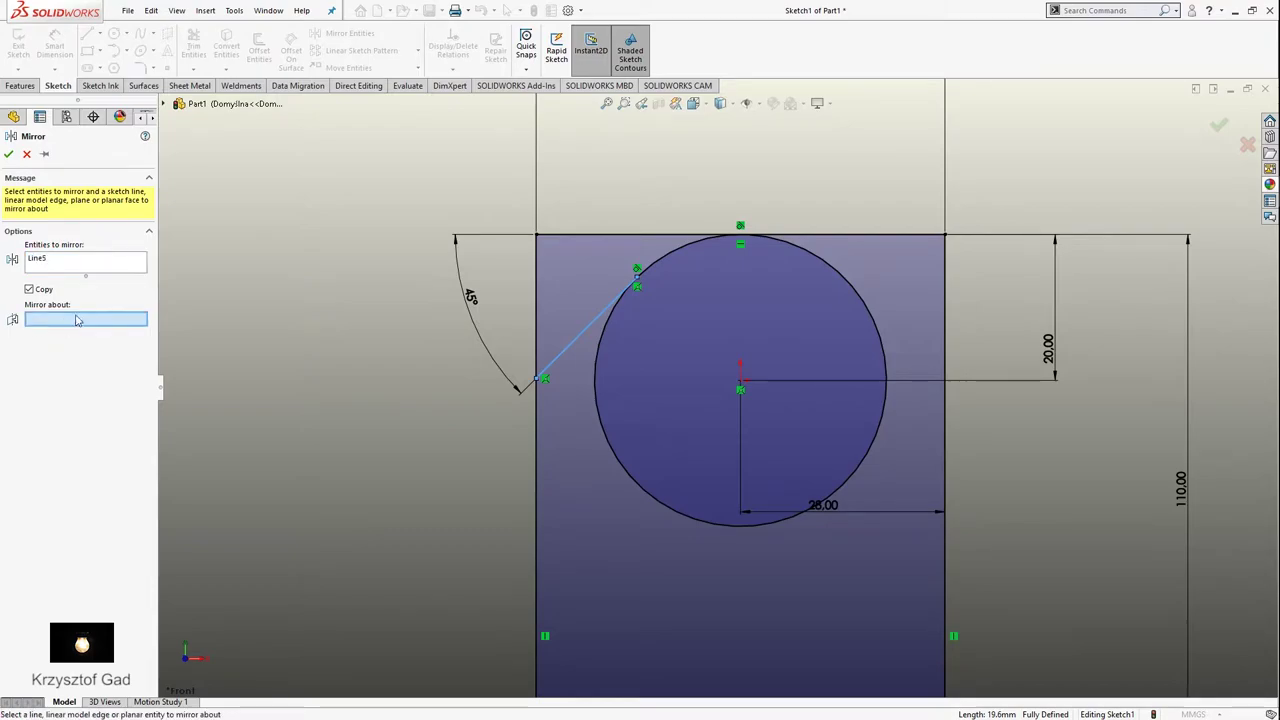
pyautogui.click(165, 106)
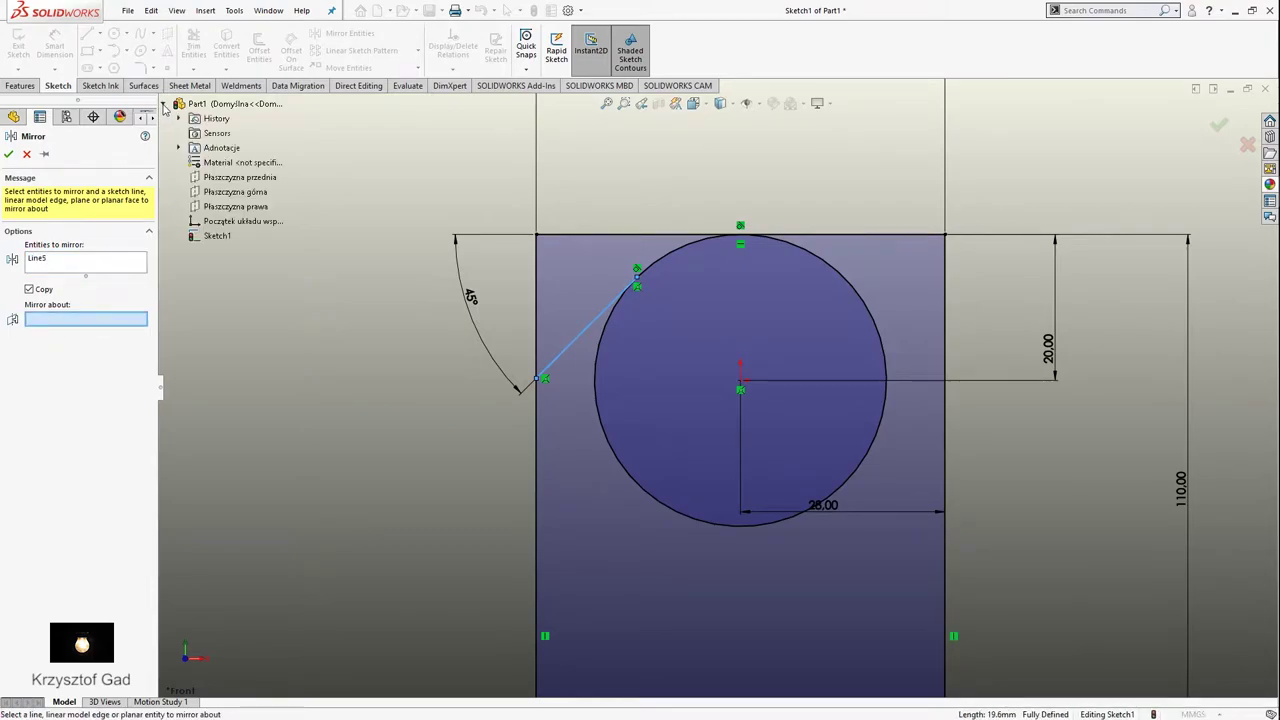
pyautogui.click(229, 206)
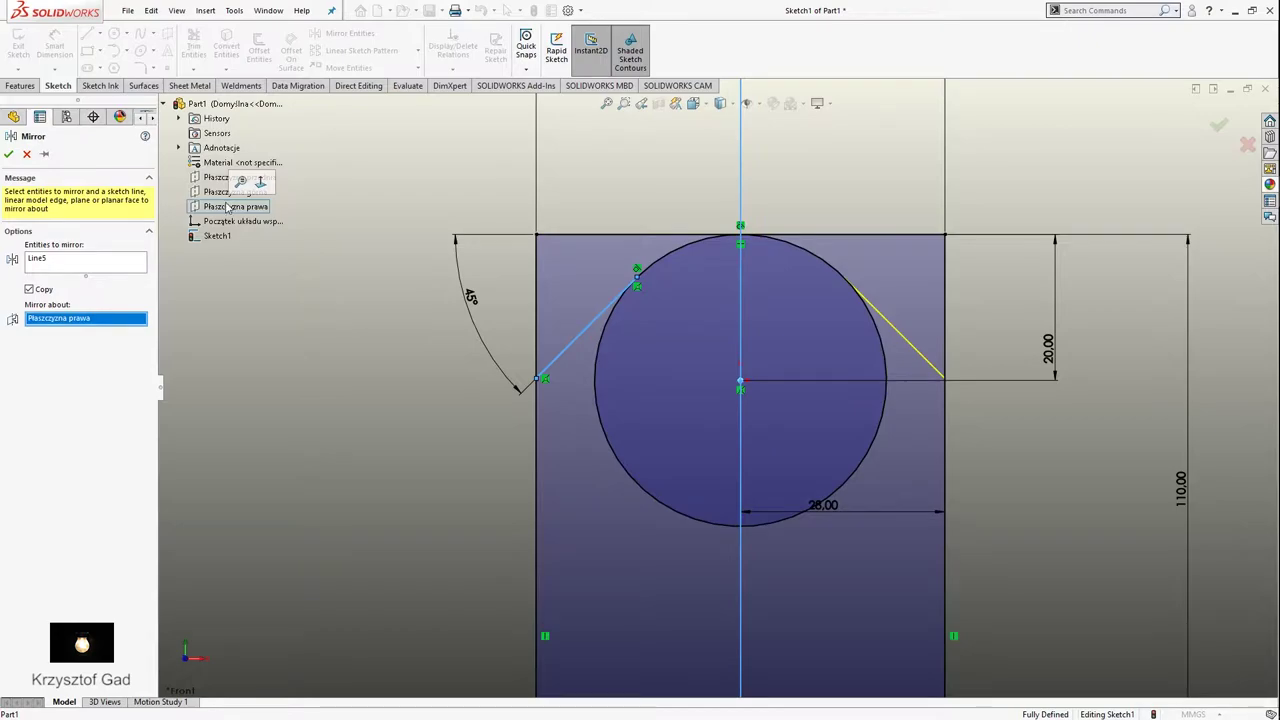
pyautogui.click(8, 155)
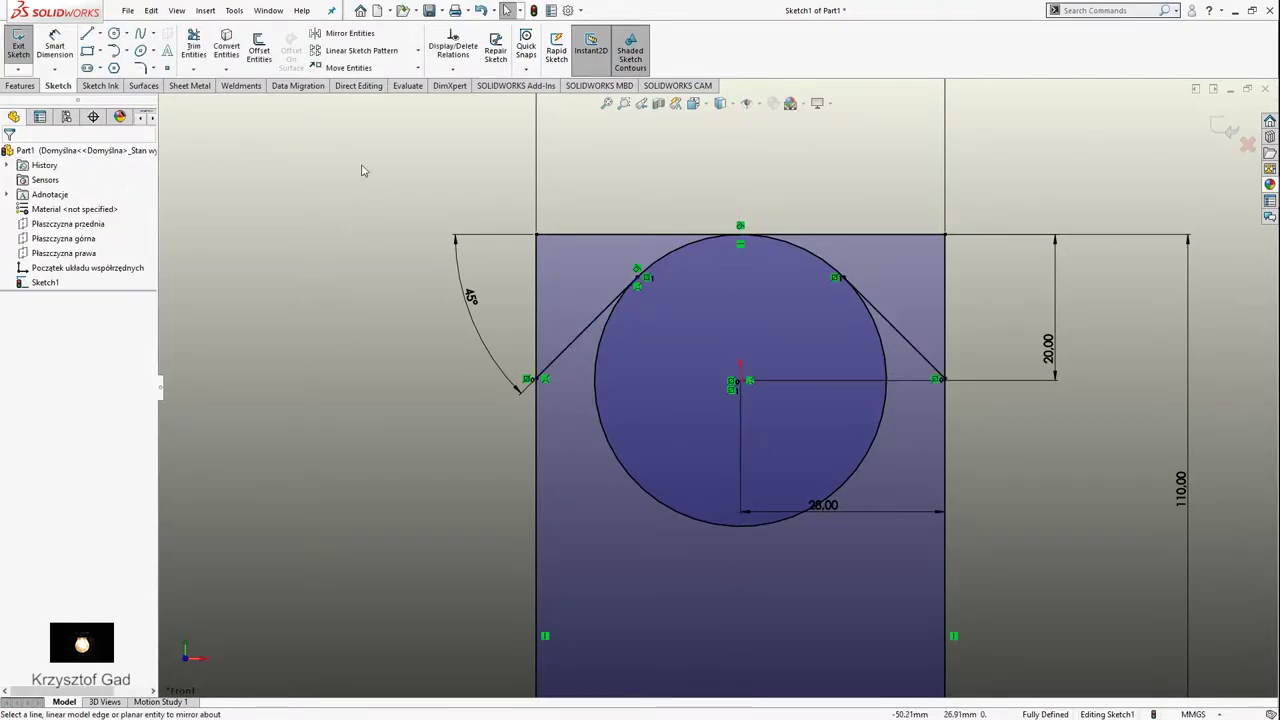
pyautogui.click(193, 50)
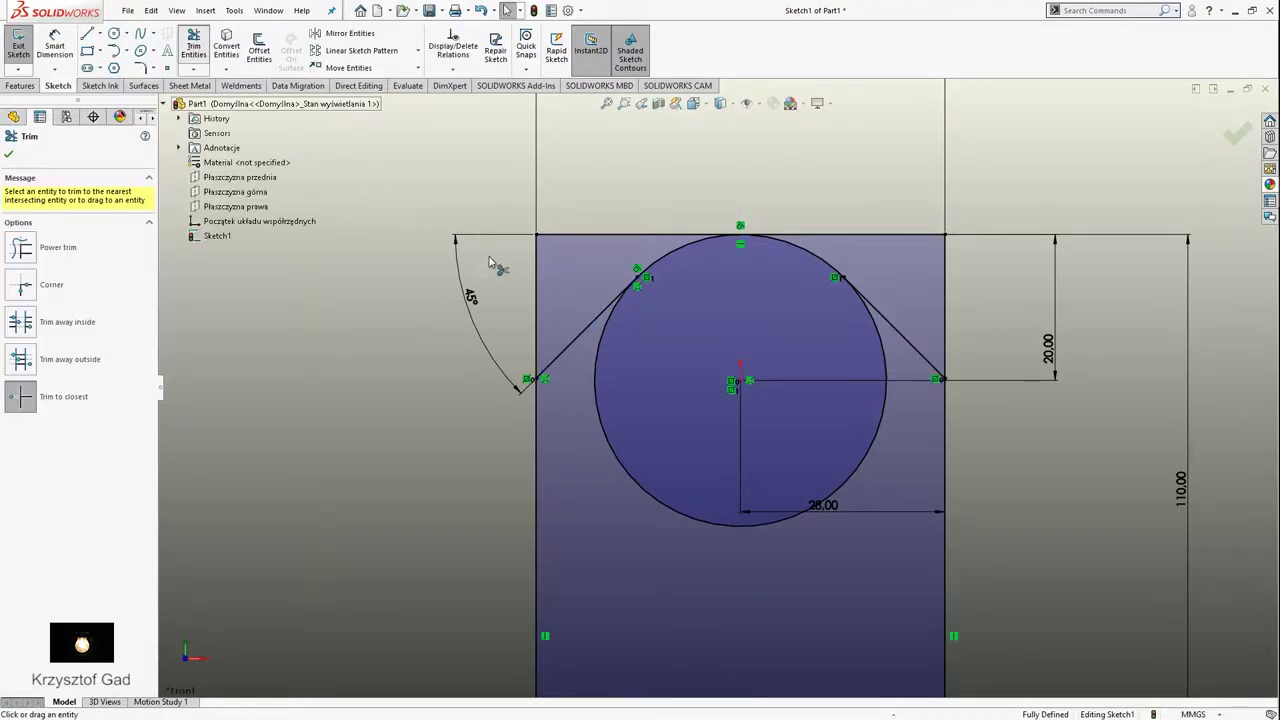
# Trim the upper vertical segments and the circle's lower arc away.
pyautogui.click(539, 288)
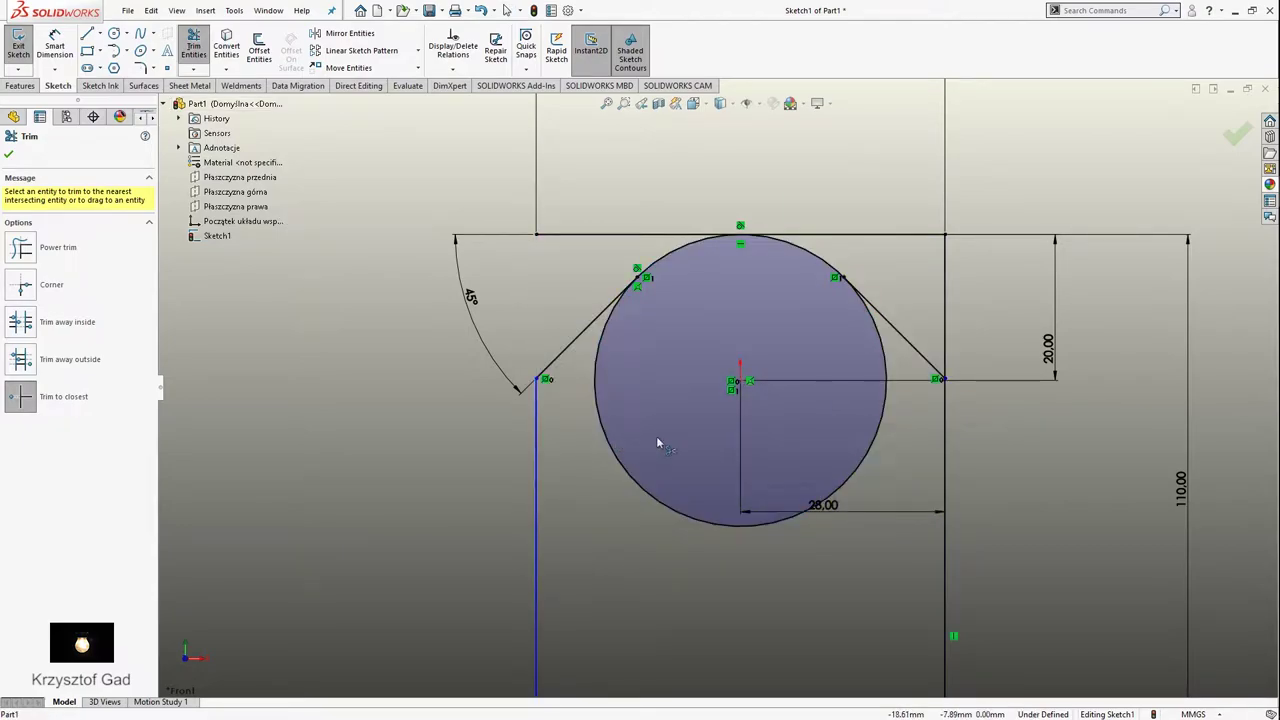
pyautogui.moveTo(660, 443); pyautogui.dragTo(900, 480)
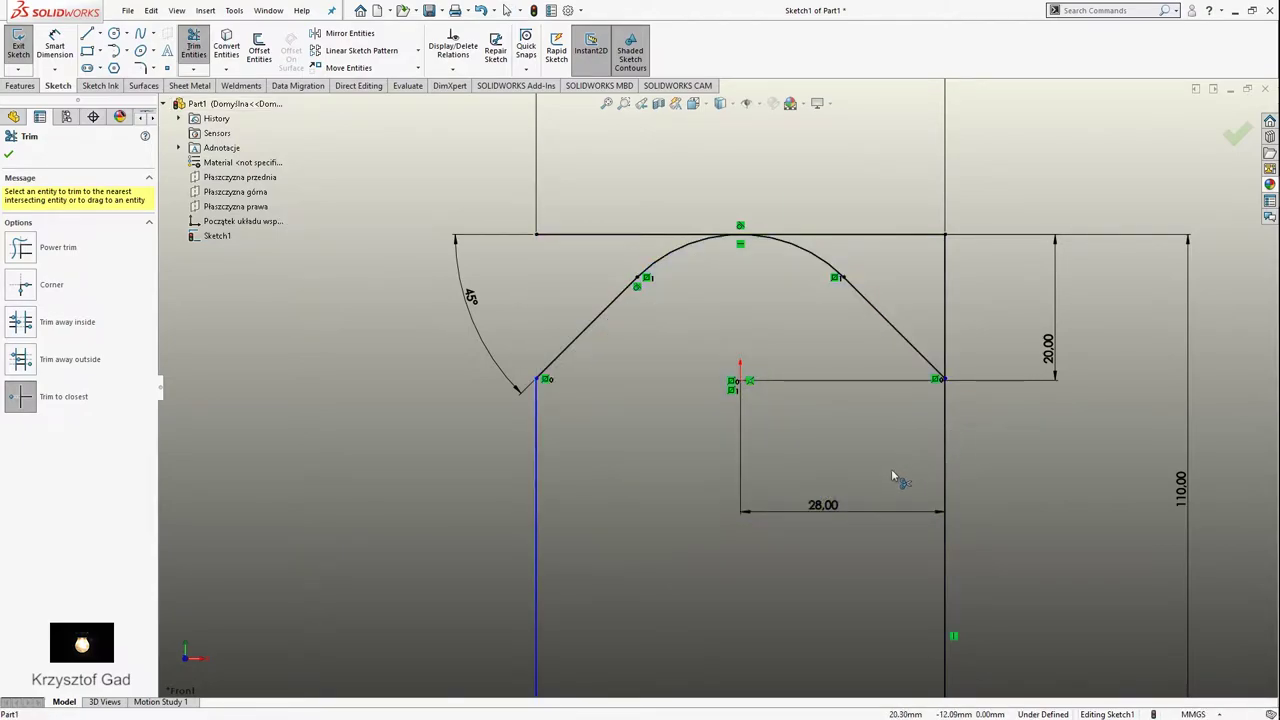
pyautogui.click(946, 316)
pyautogui.press('Escape')
# Make the top horizontal line construction geometry, zoom to fit, and exit the sketch.
pyautogui.click(918, 236)
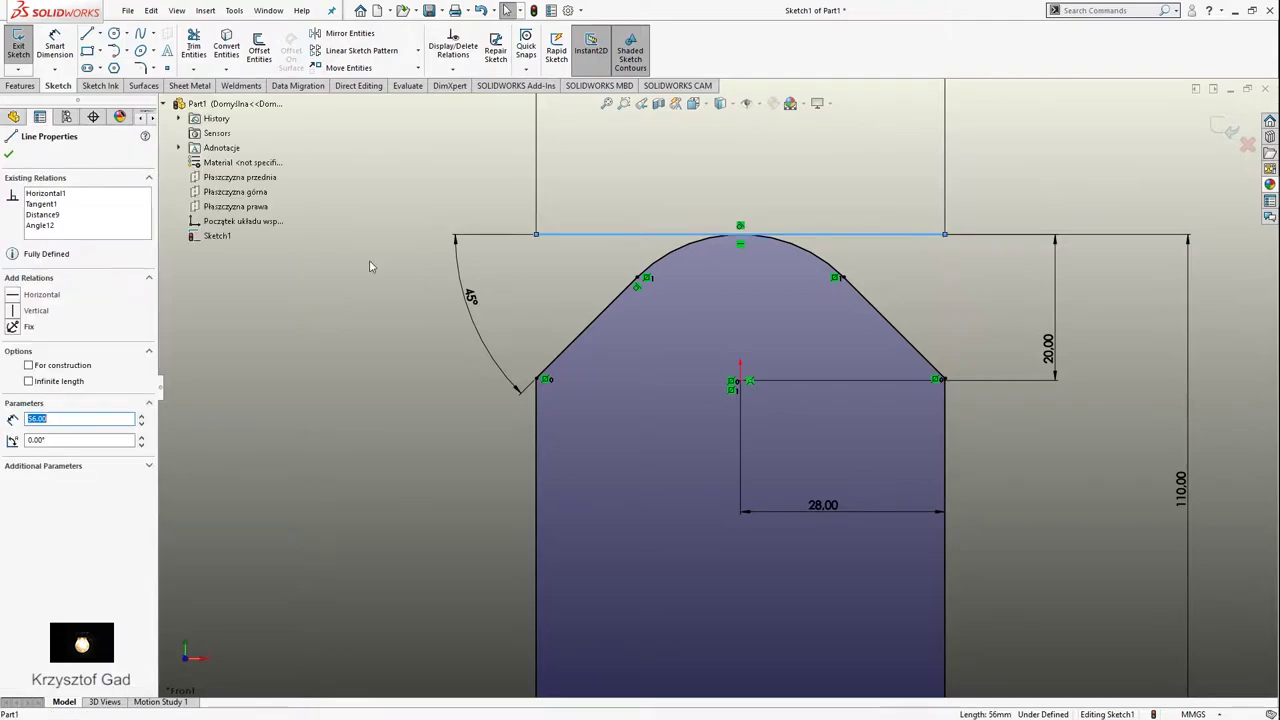
pyautogui.click(53, 368)
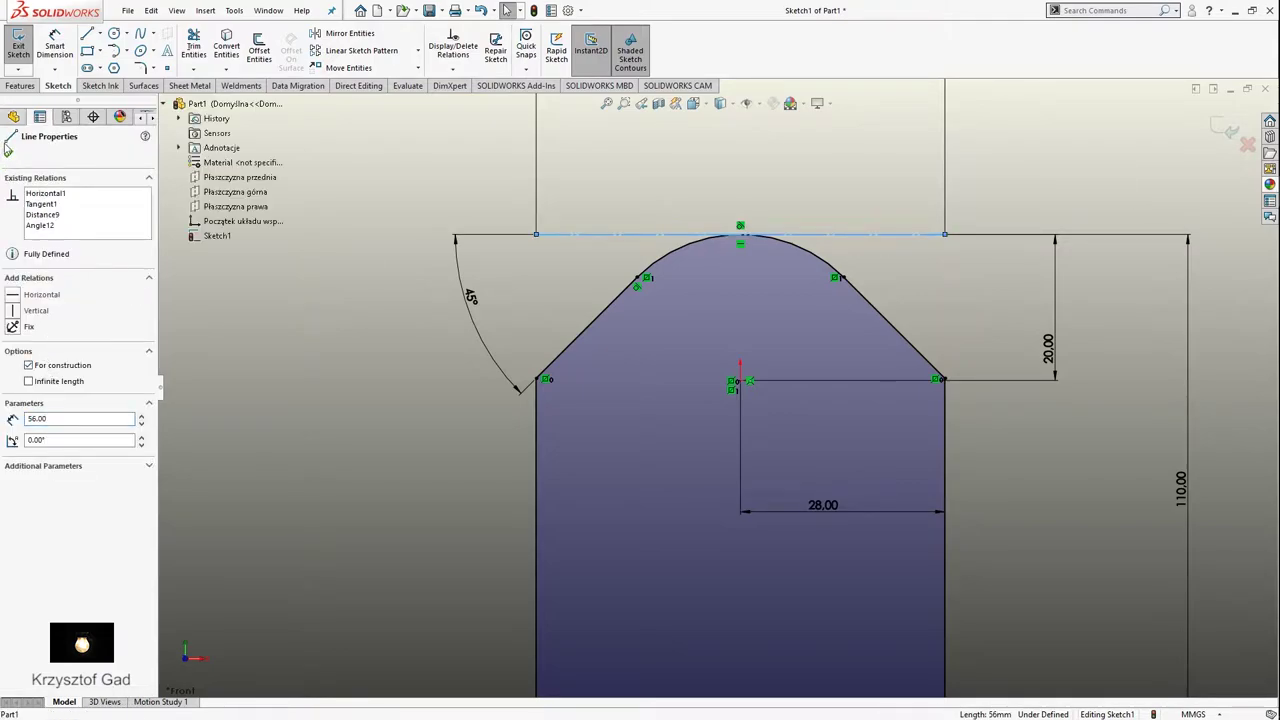
pyautogui.click(8, 148)
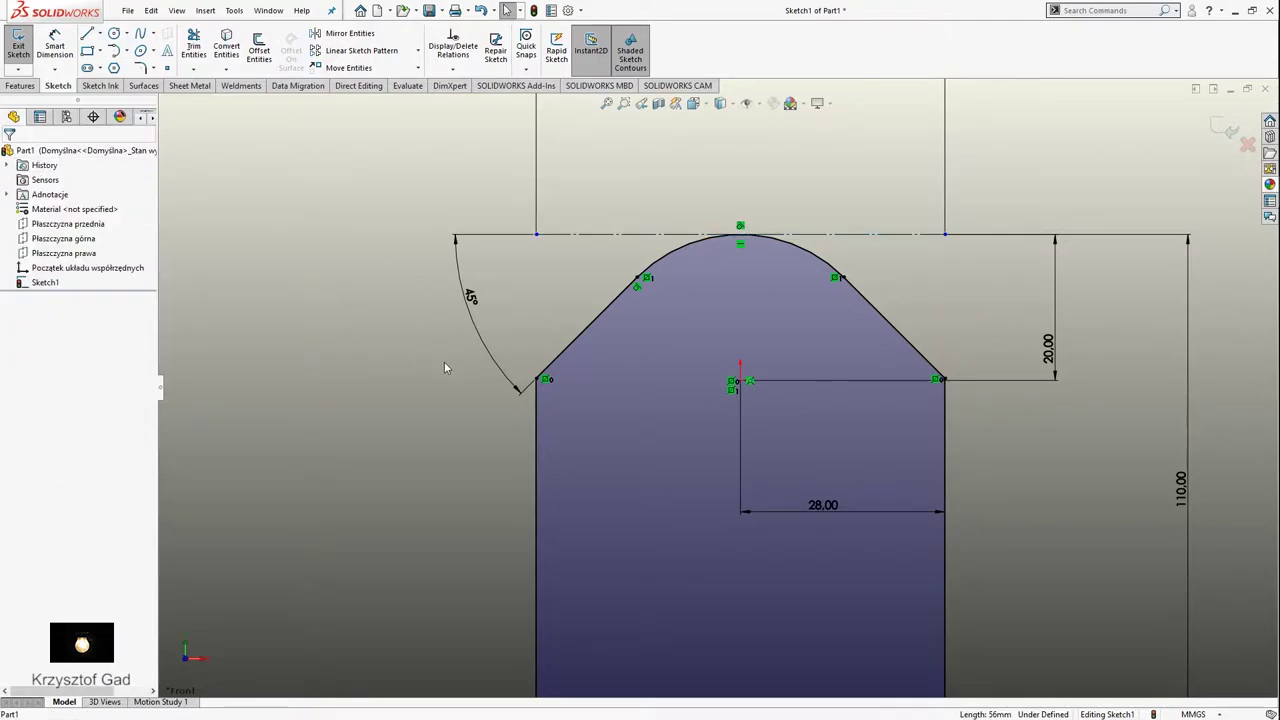
pyautogui.press('f')
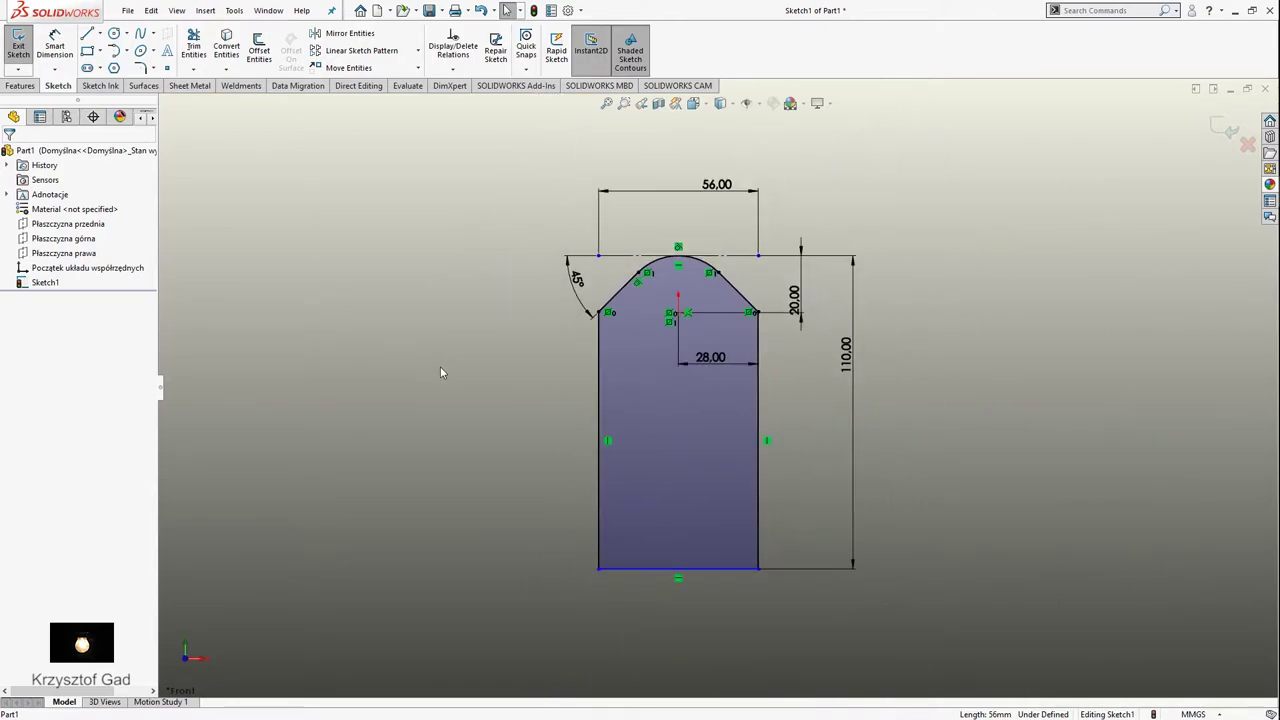
pyautogui.click(1220, 132)
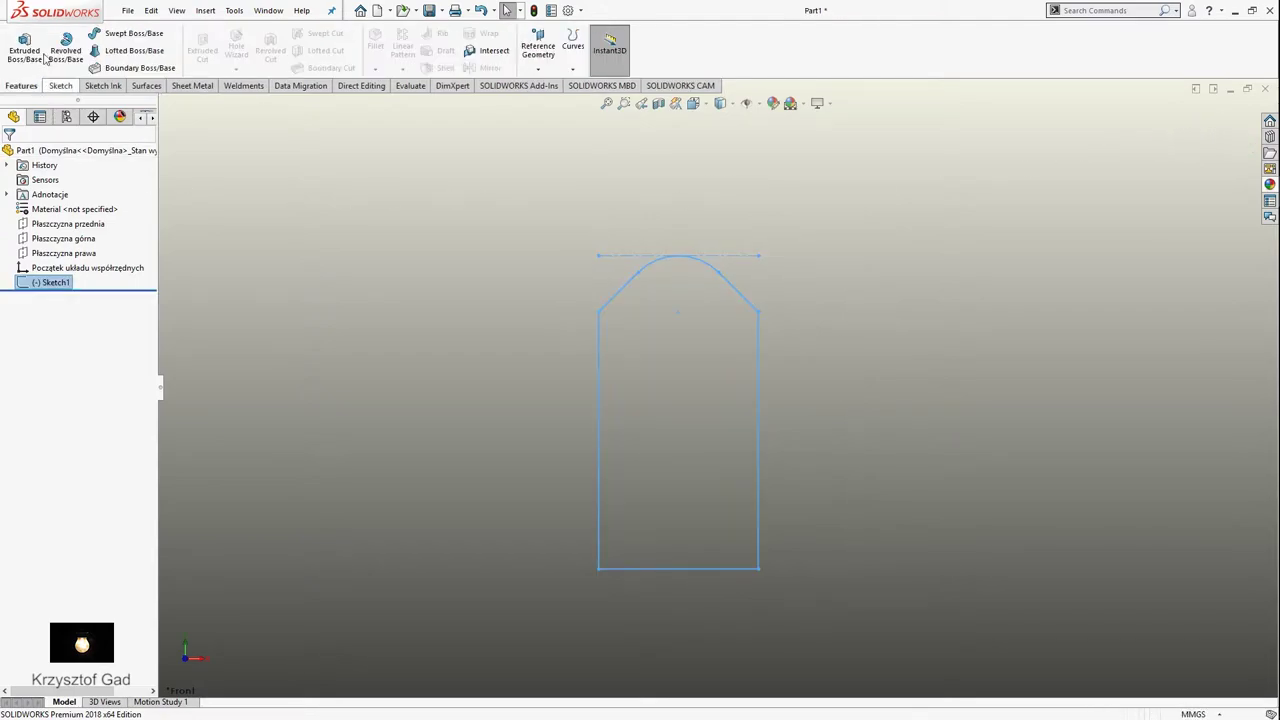
# Extrude the profile 10 mm and apply red high gloss plastic to the whole part.
pyautogui.click(44, 57)
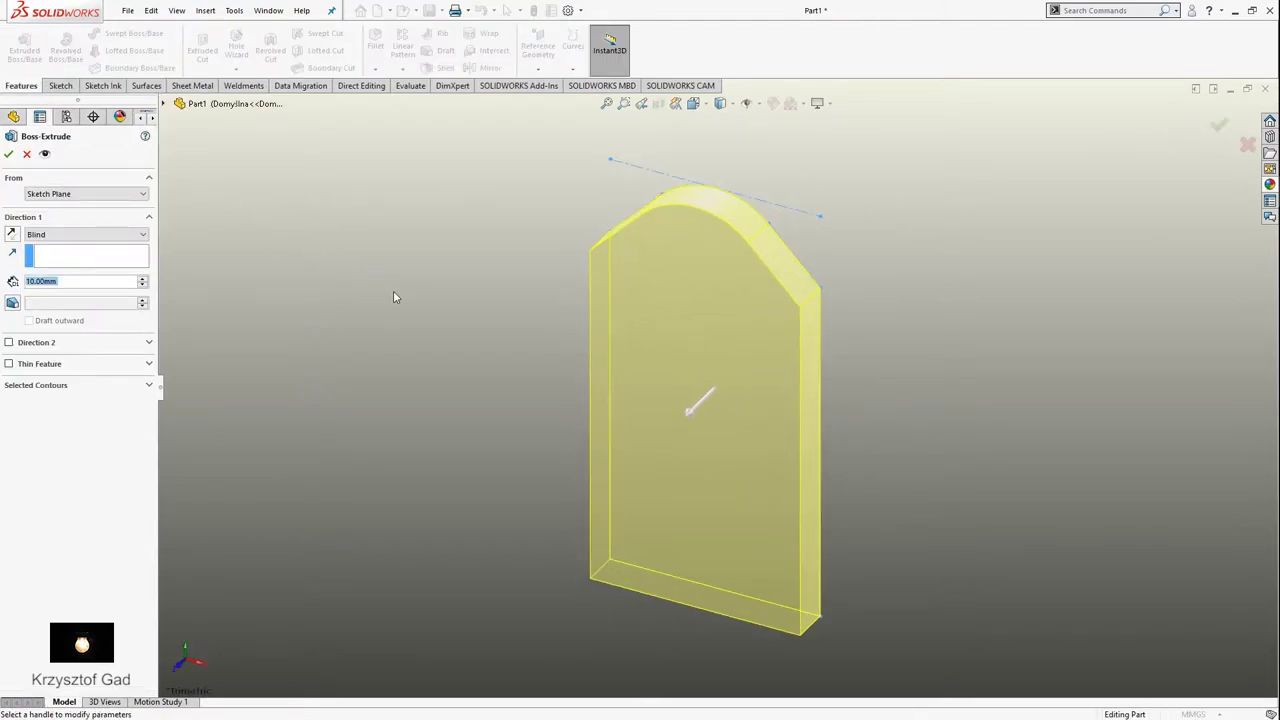
pyautogui.click(9, 154)
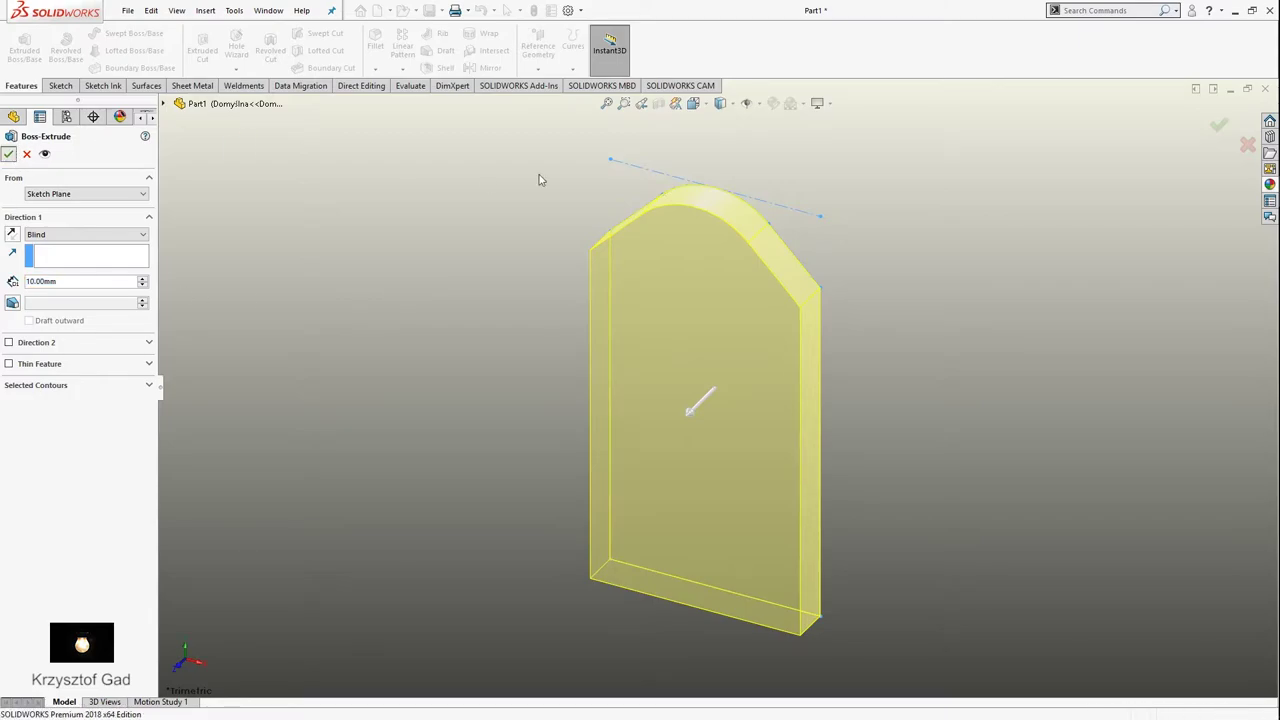
pyautogui.click(1268, 186)
pyautogui.click(1086, 129)
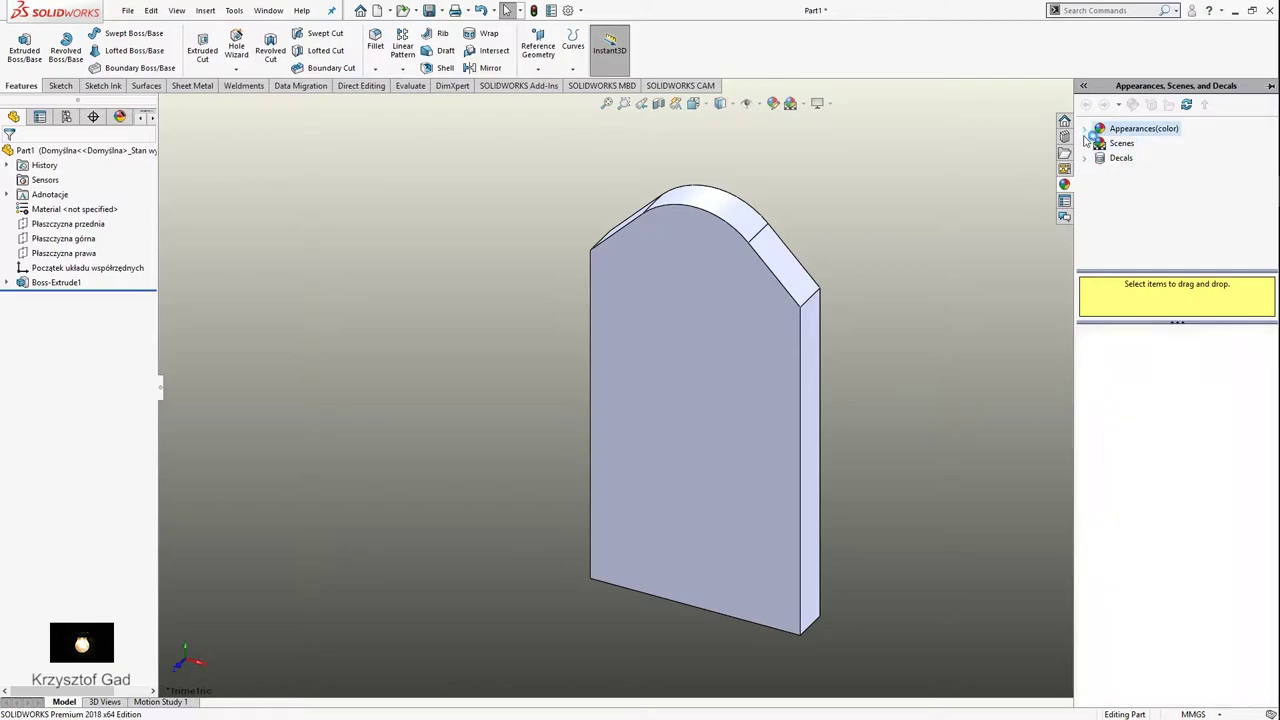
pyautogui.click(1098, 145)
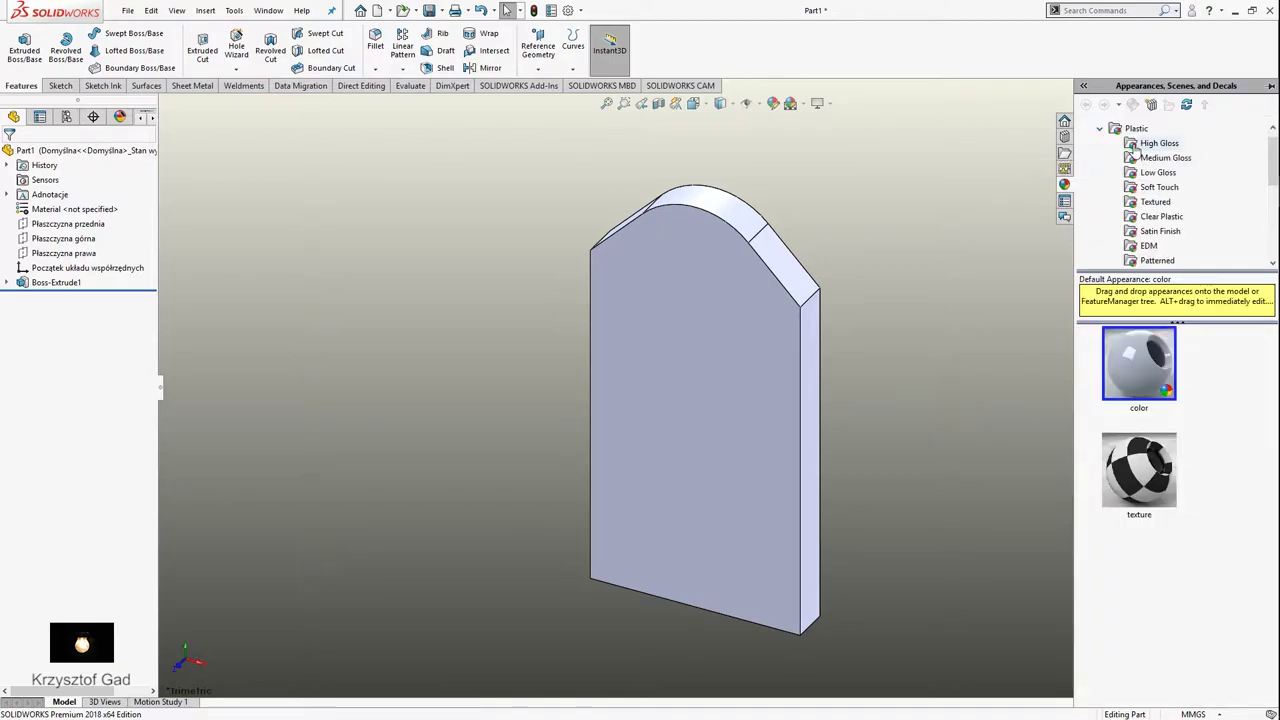
pyautogui.click(1137, 146)
pyautogui.scroll(-2, 1130, 463)
pyautogui.scroll(-1, 1130, 463)
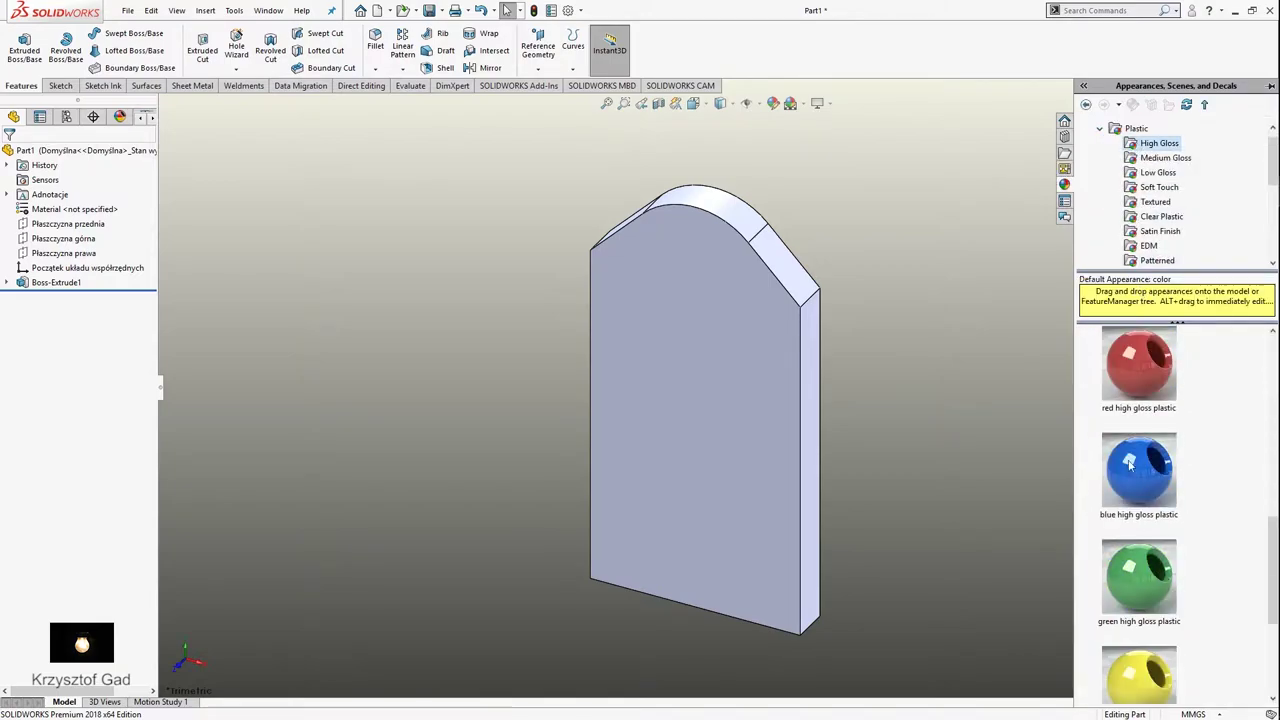
pyautogui.moveTo(1137, 403); pyautogui.dragTo(712, 440)
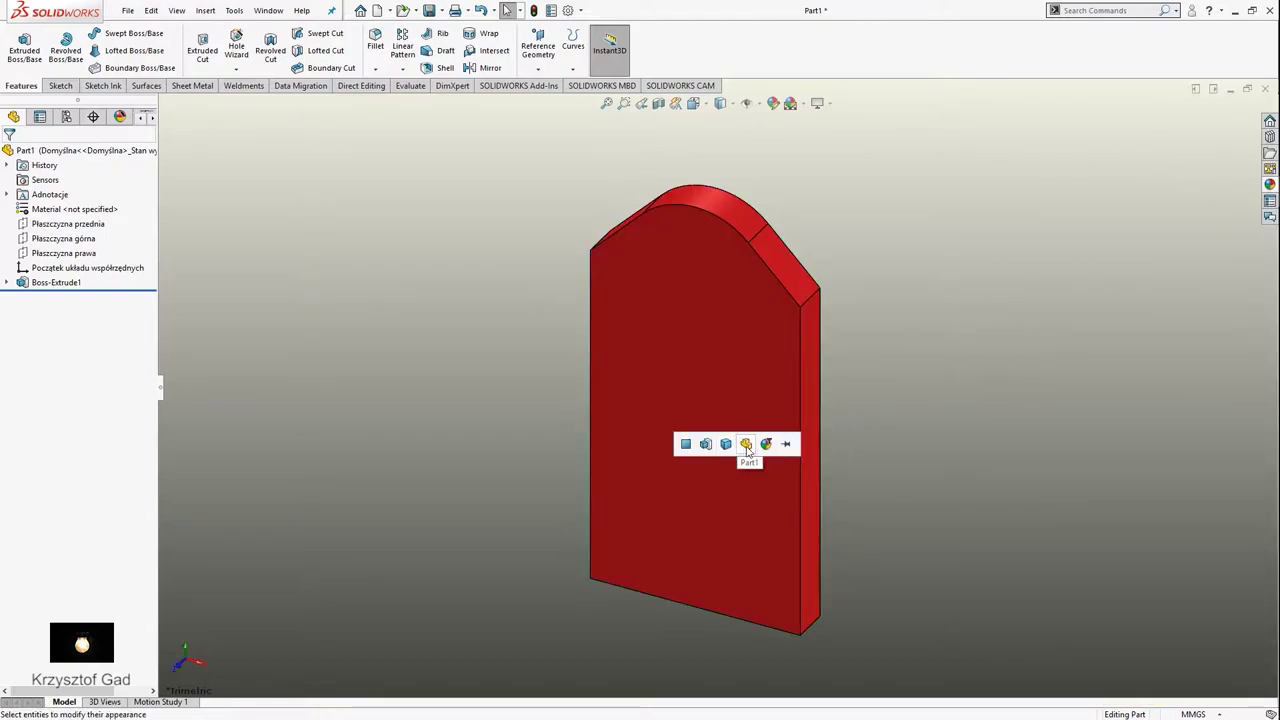
pyautogui.click(745, 444)
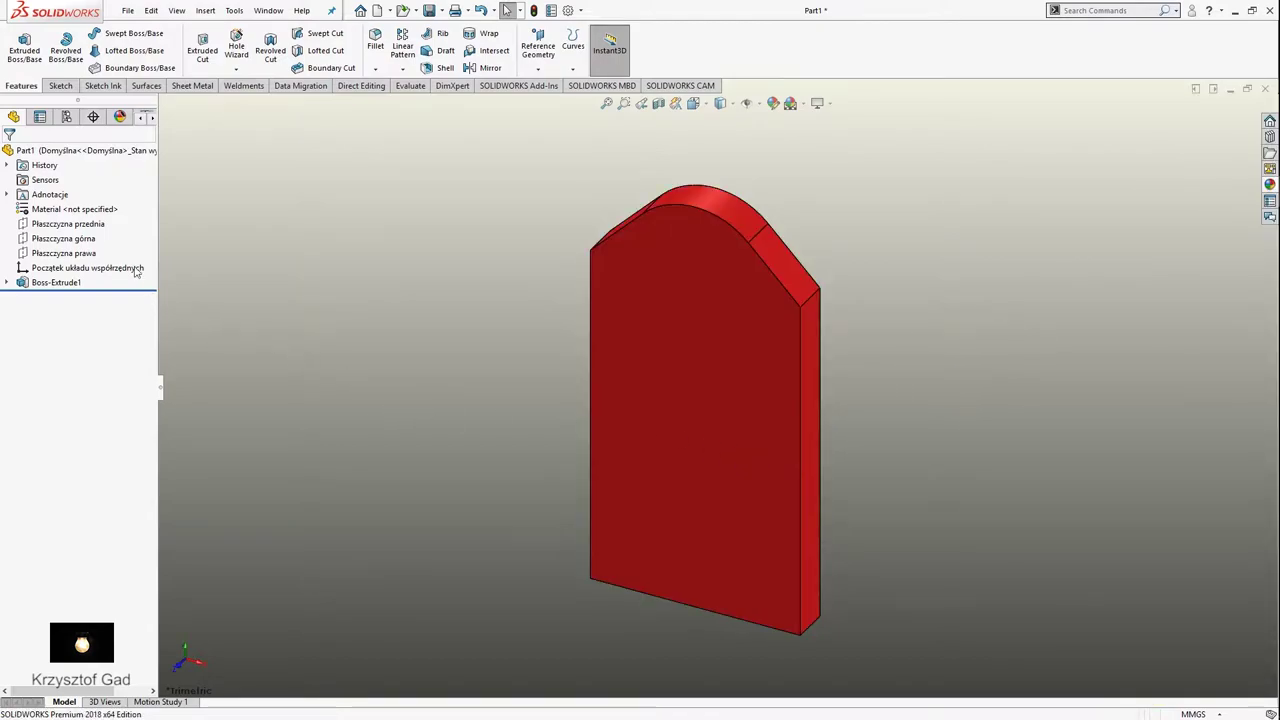
# Assign Alloy Steel as the material, then reapply red high gloss plastic to the part.
pyautogui.rightClick(66, 213)
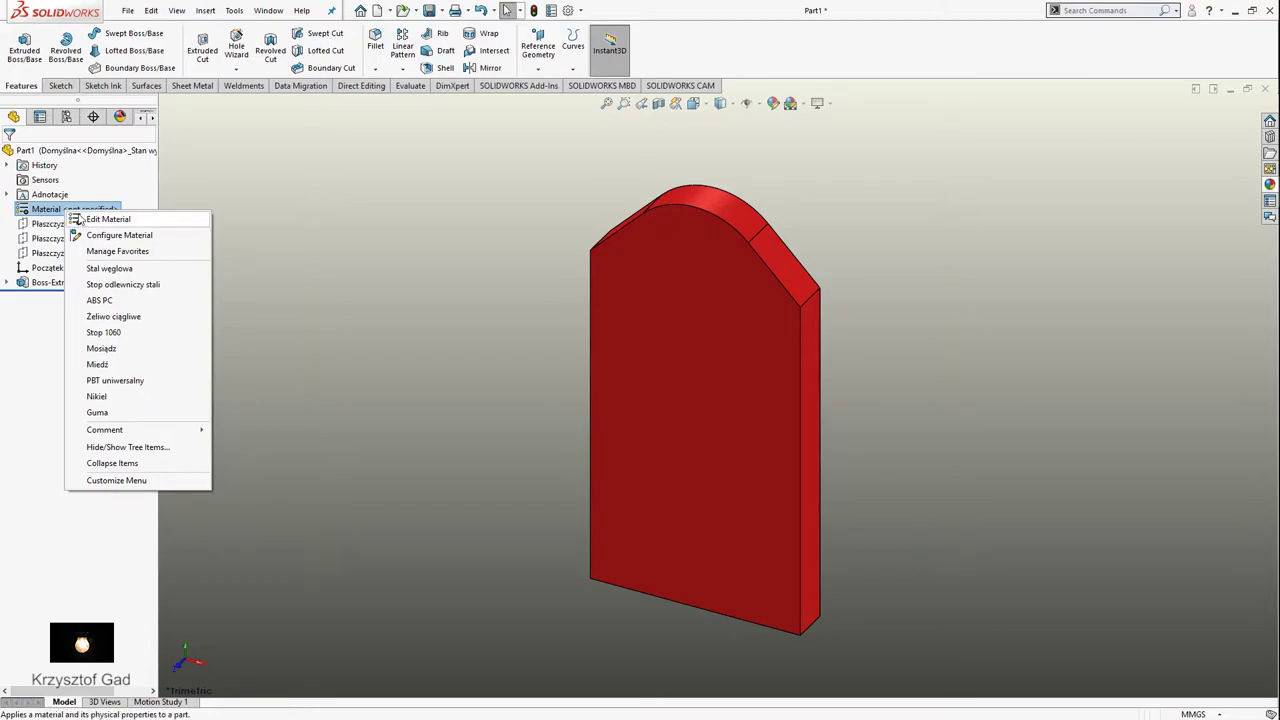
pyautogui.click(79, 219)
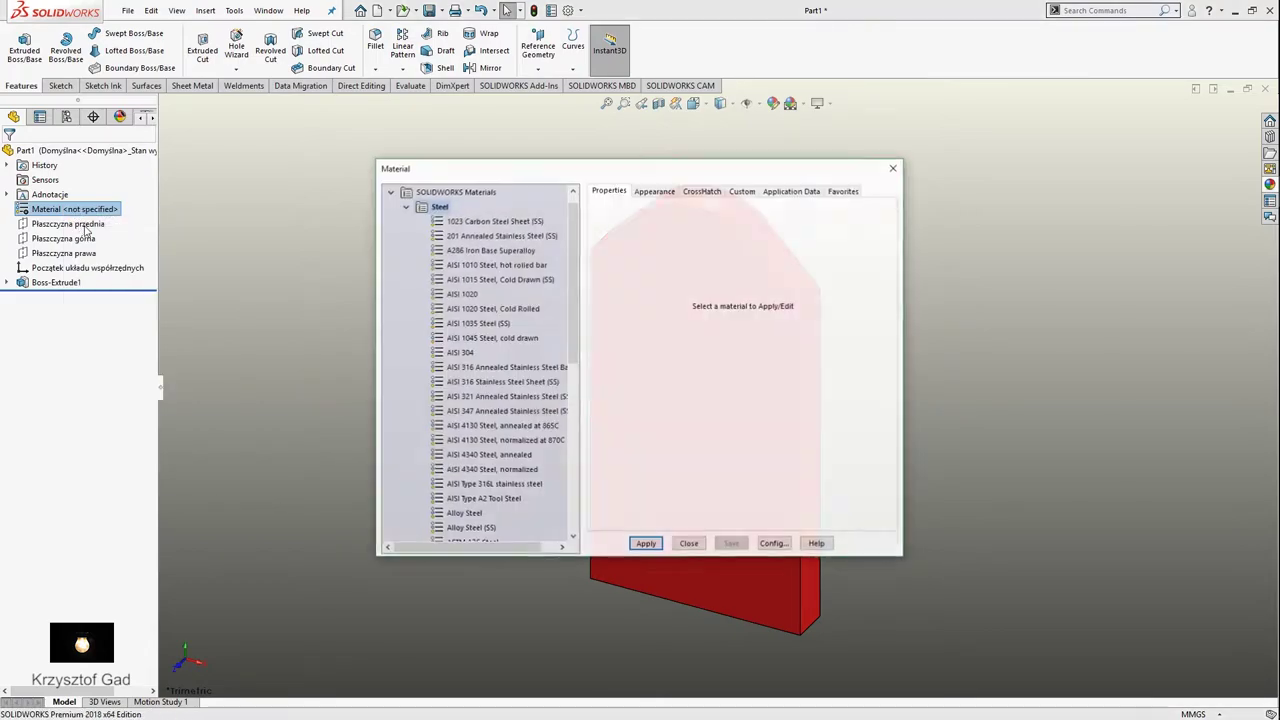
pyautogui.click(465, 514)
pyautogui.click(647, 544)
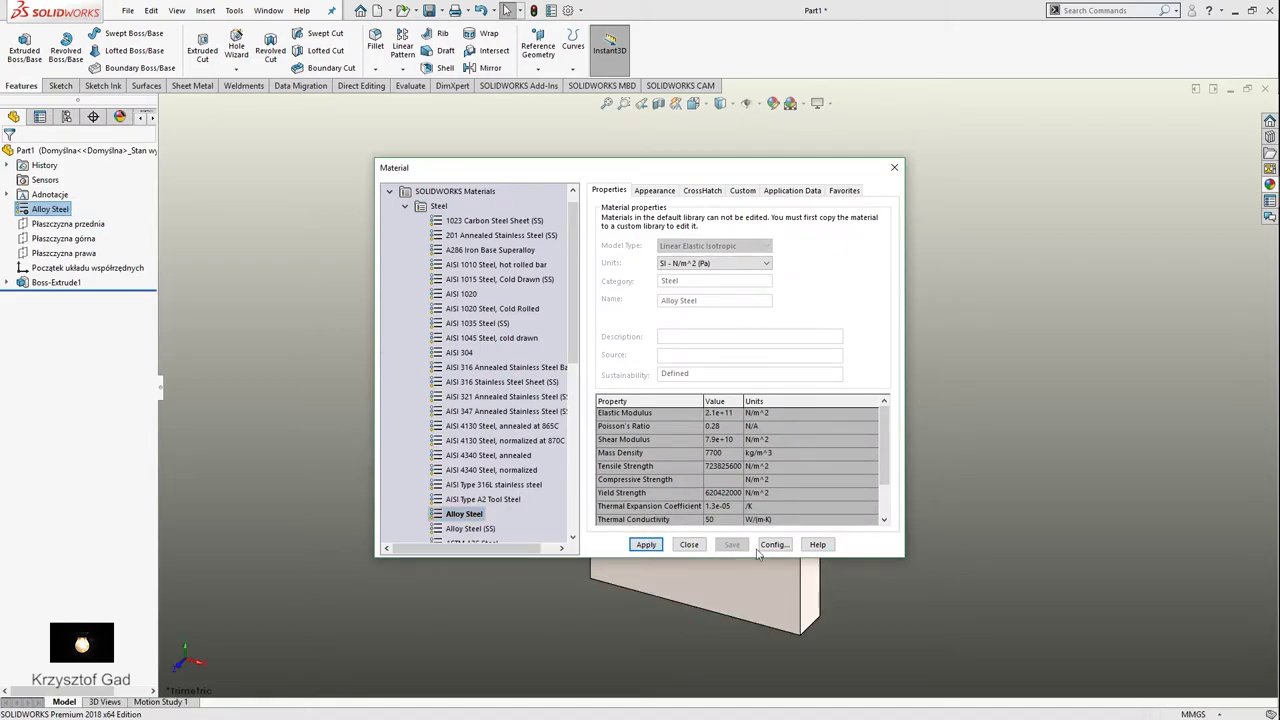
pyautogui.click(692, 544)
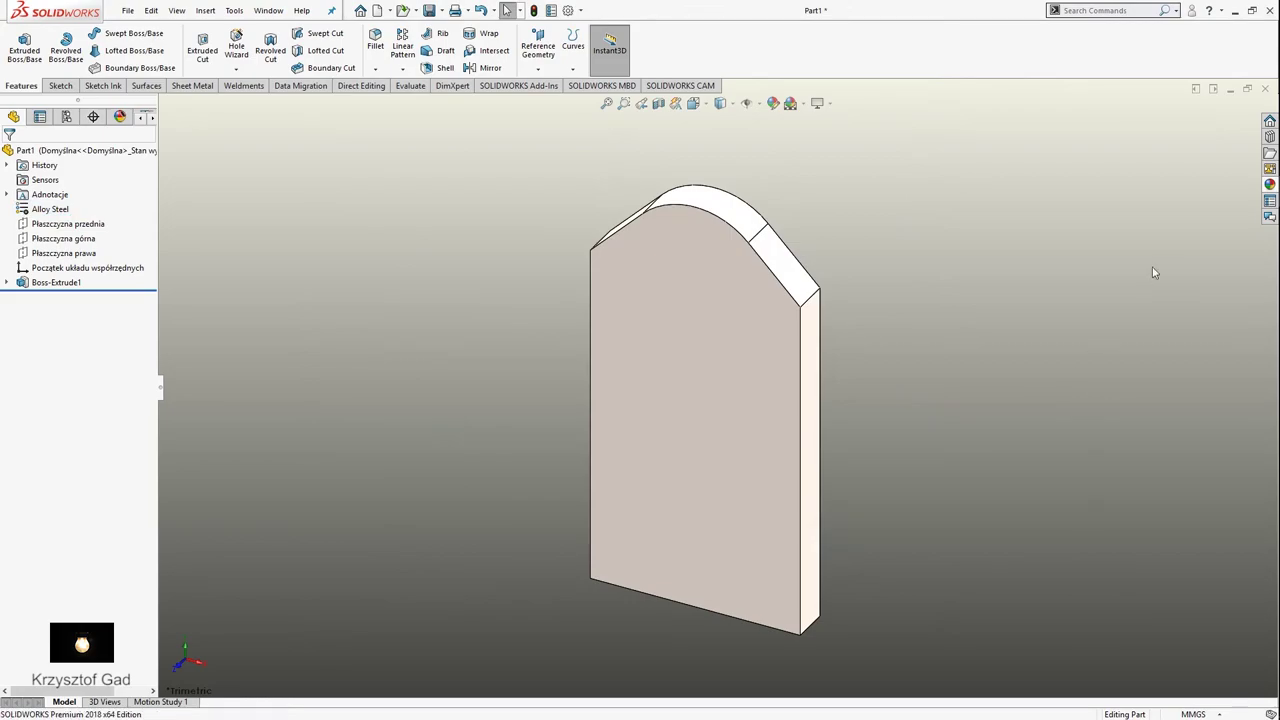
pyautogui.click(1269, 185)
pyautogui.moveTo(1166, 390); pyautogui.dragTo(745, 428)
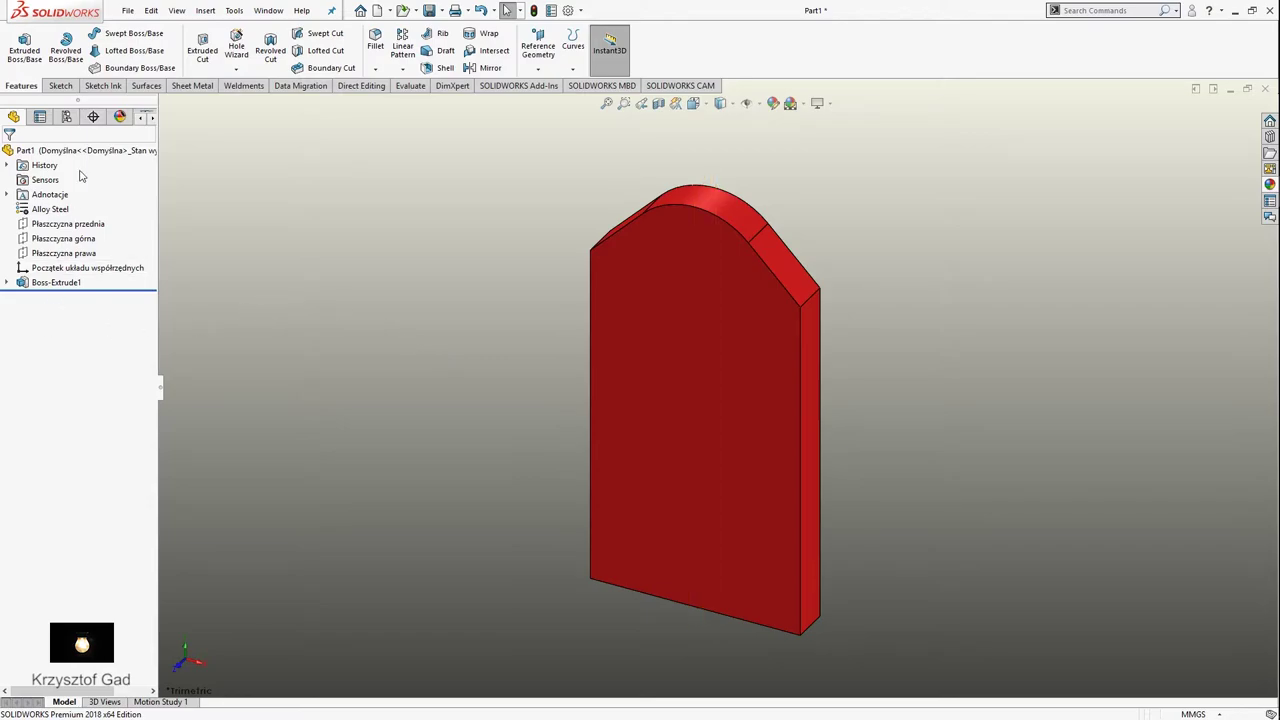
# Sketch an R20 circle at the origin on the plate's front face.
pyautogui.click(669, 286)
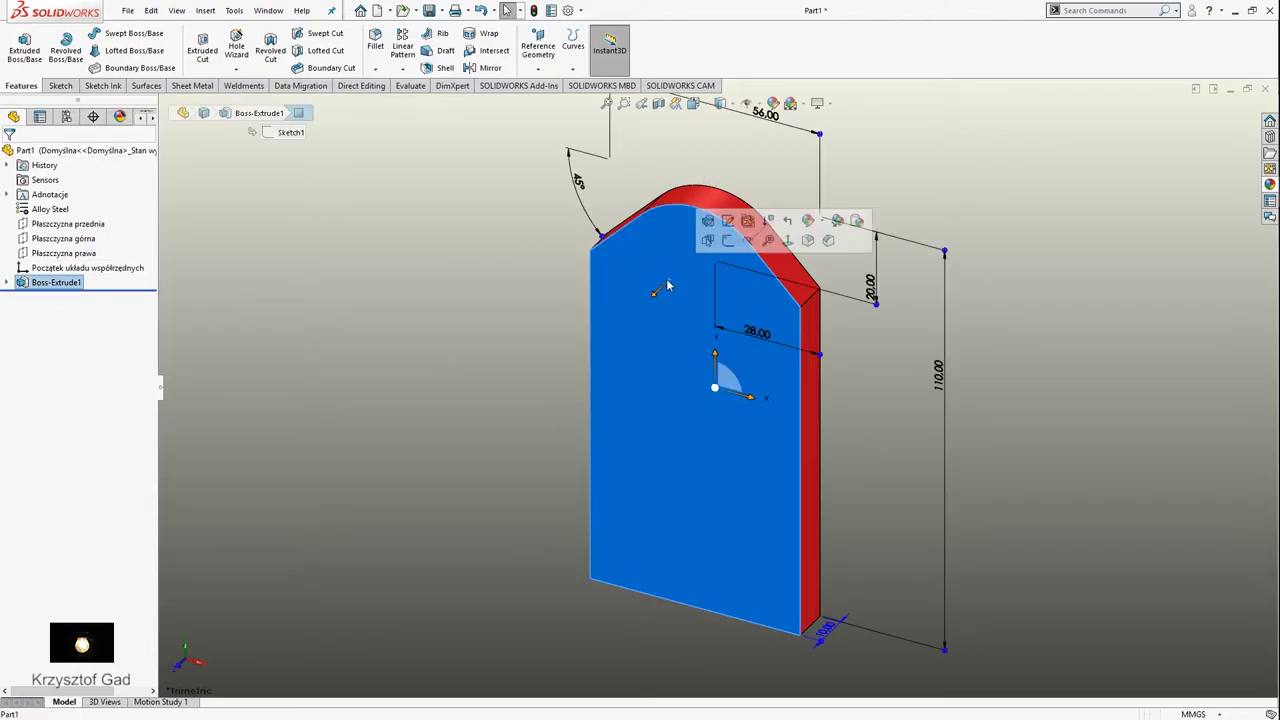
pyautogui.click(730, 250)
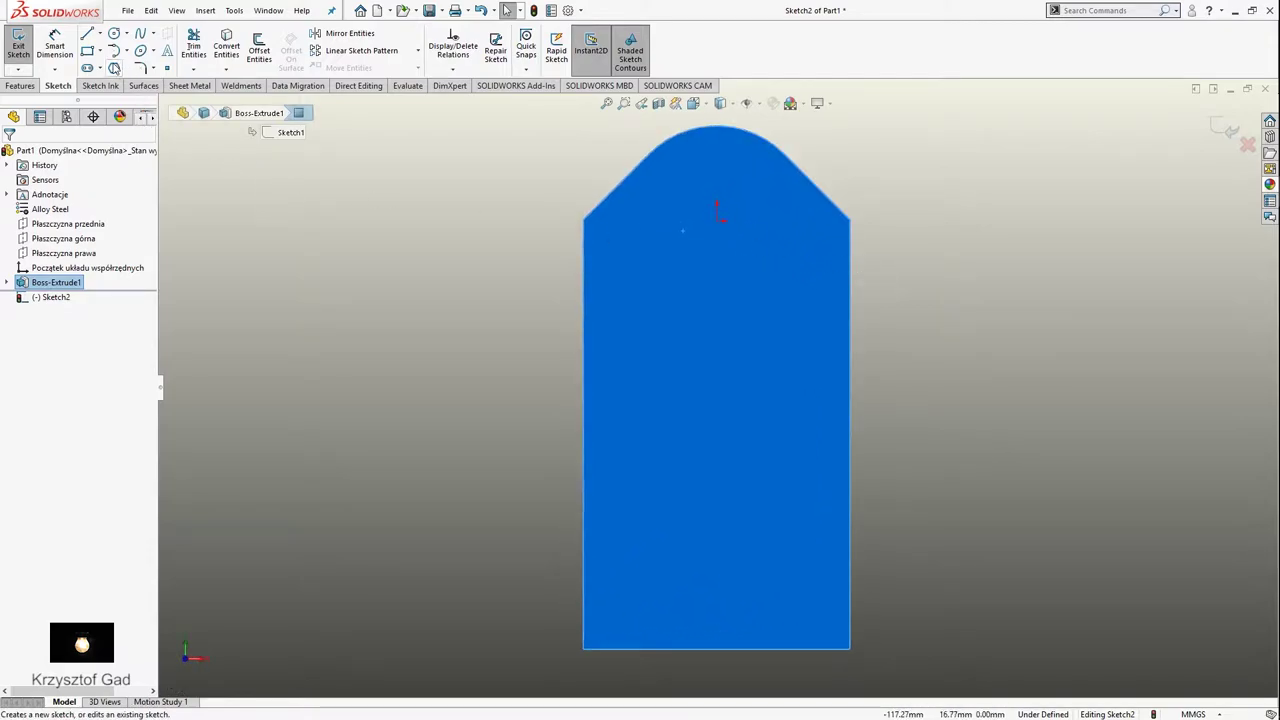
pyautogui.click(114, 34)
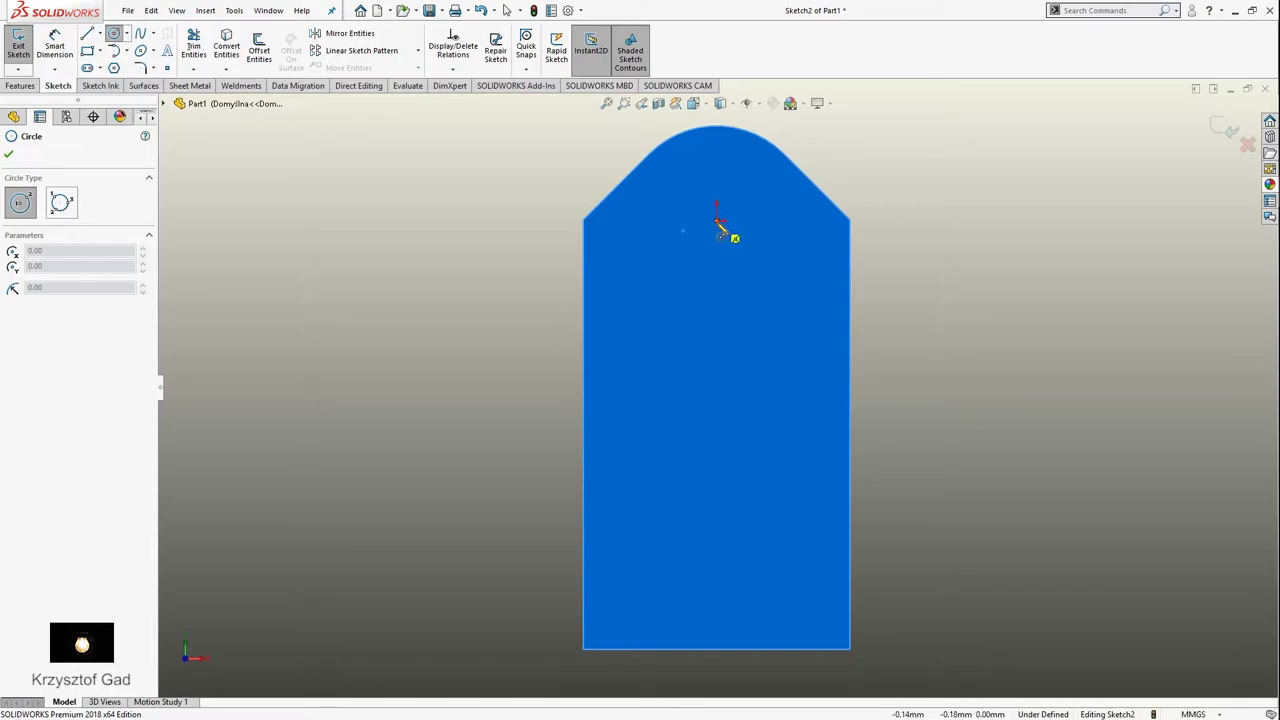
pyautogui.click(716, 220)
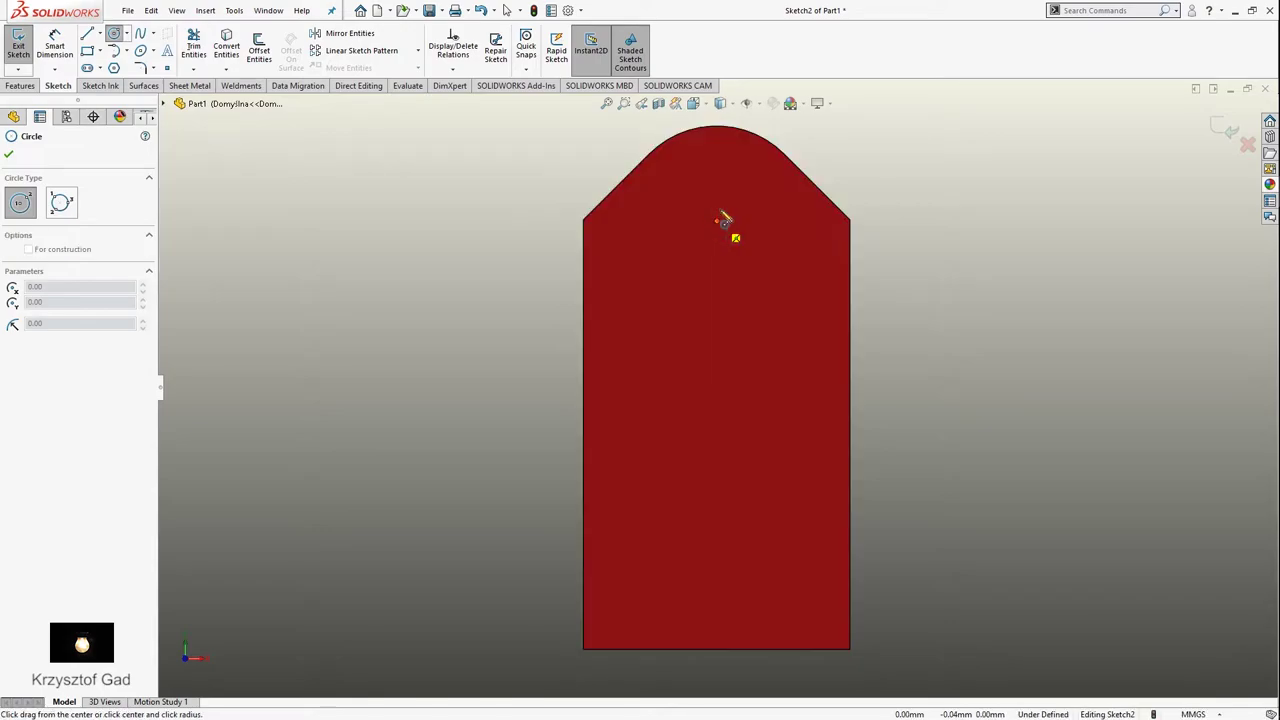
pyautogui.click(752, 143)
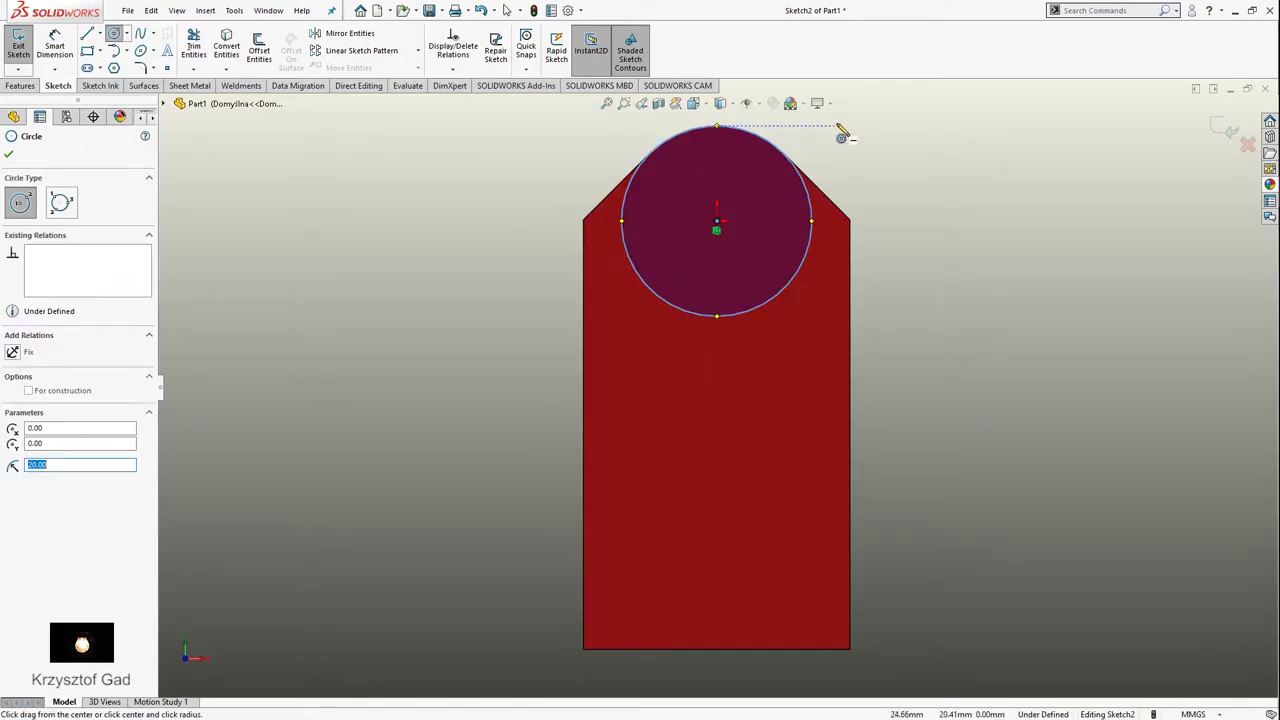
pyautogui.click(1230, 130)
# Extrude the R20 circle 70 mm into a cylinder.
pyautogui.click(38, 44)
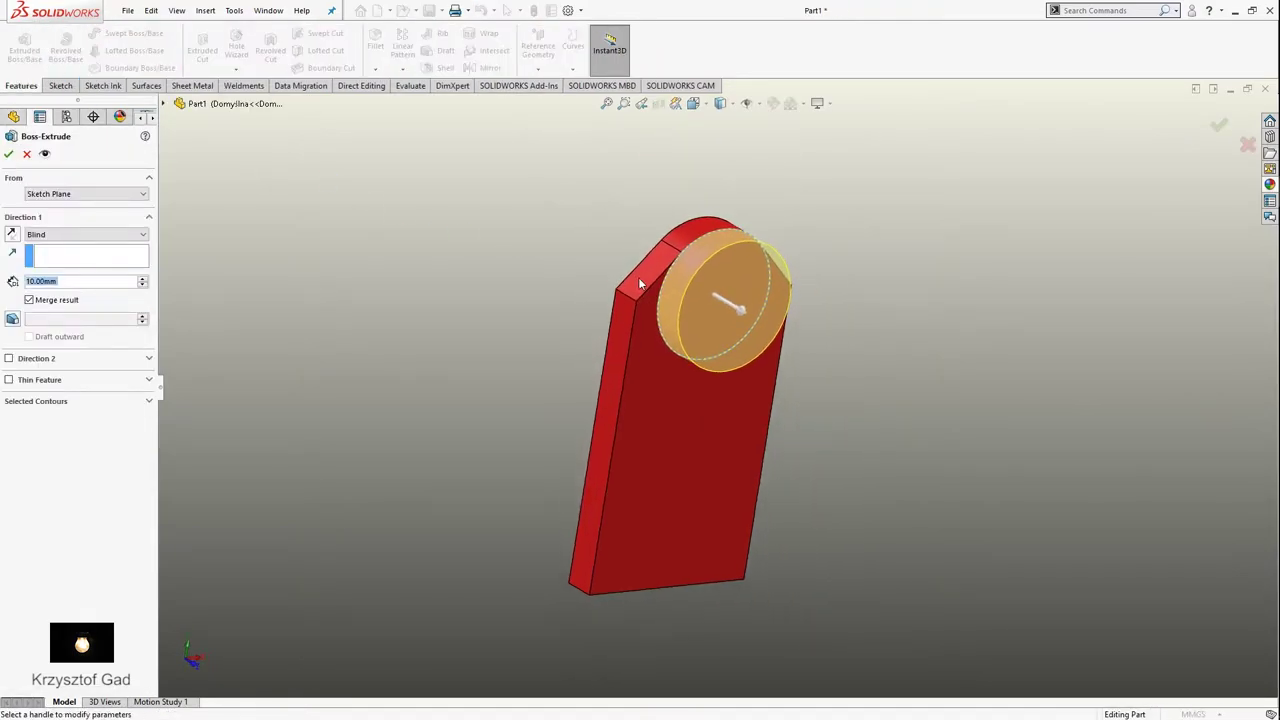
pyautogui.write('70')
pyautogui.press('Return')
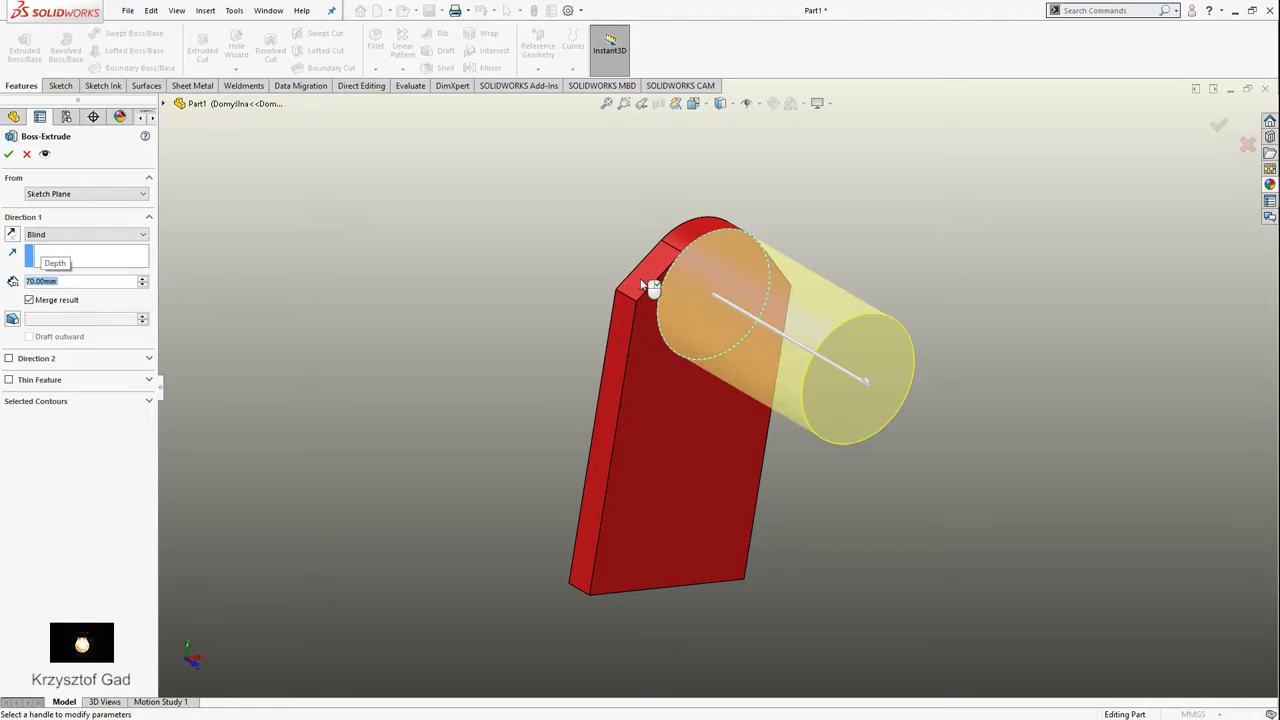
pyautogui.press('Return')
pyautogui.click(846, 362)
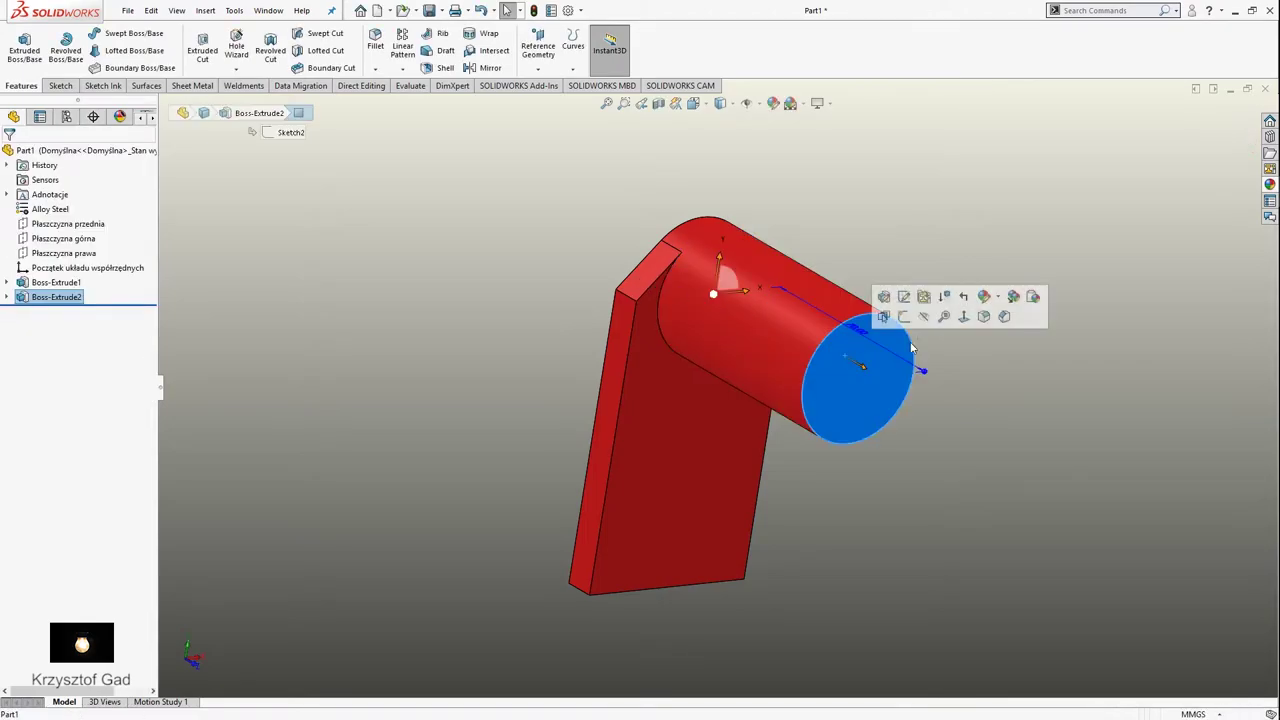
# Sketch a 30 mm diameter circle at the origin on the cylinder's end face.
pyautogui.click(908, 327)
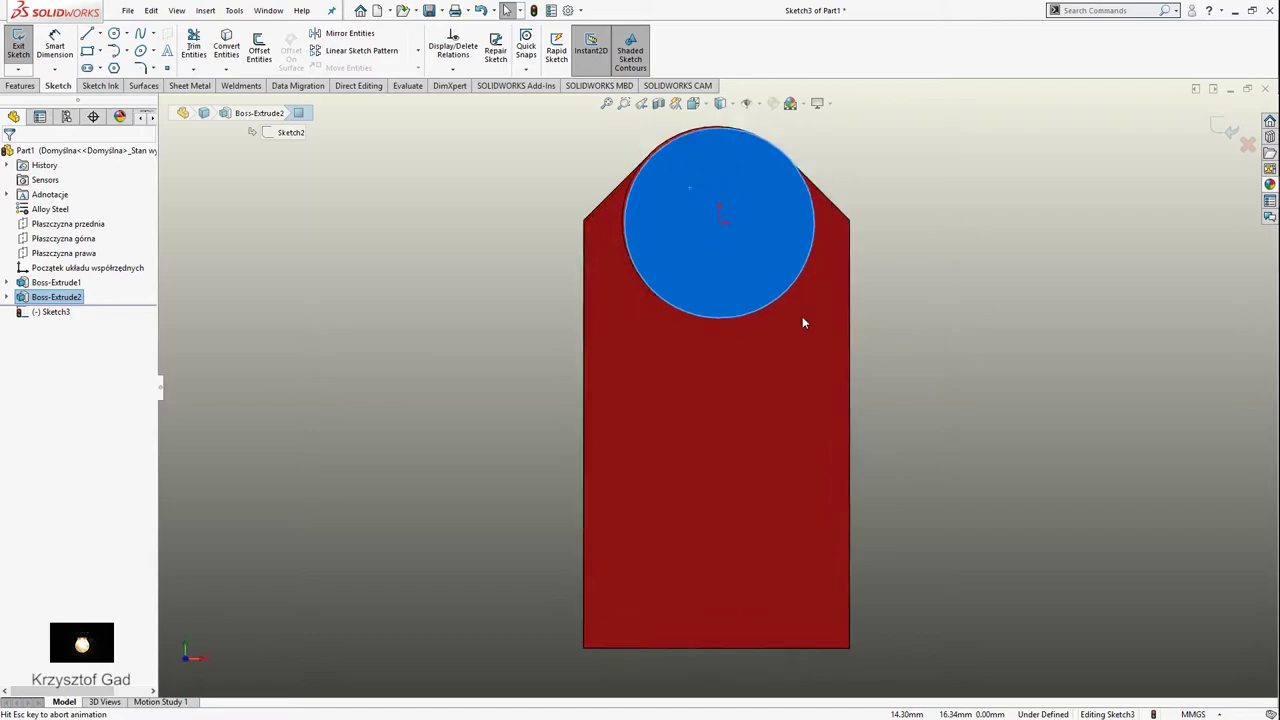
pyautogui.click(113, 33)
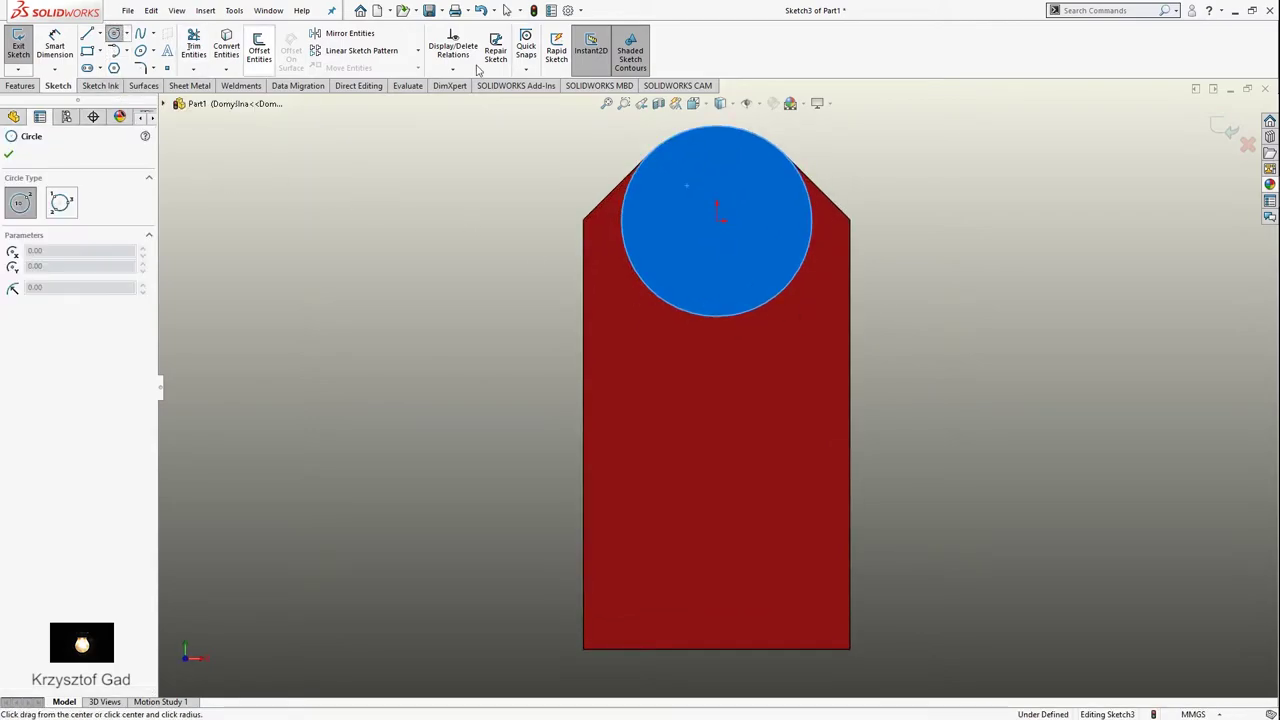
pyautogui.click(717, 221)
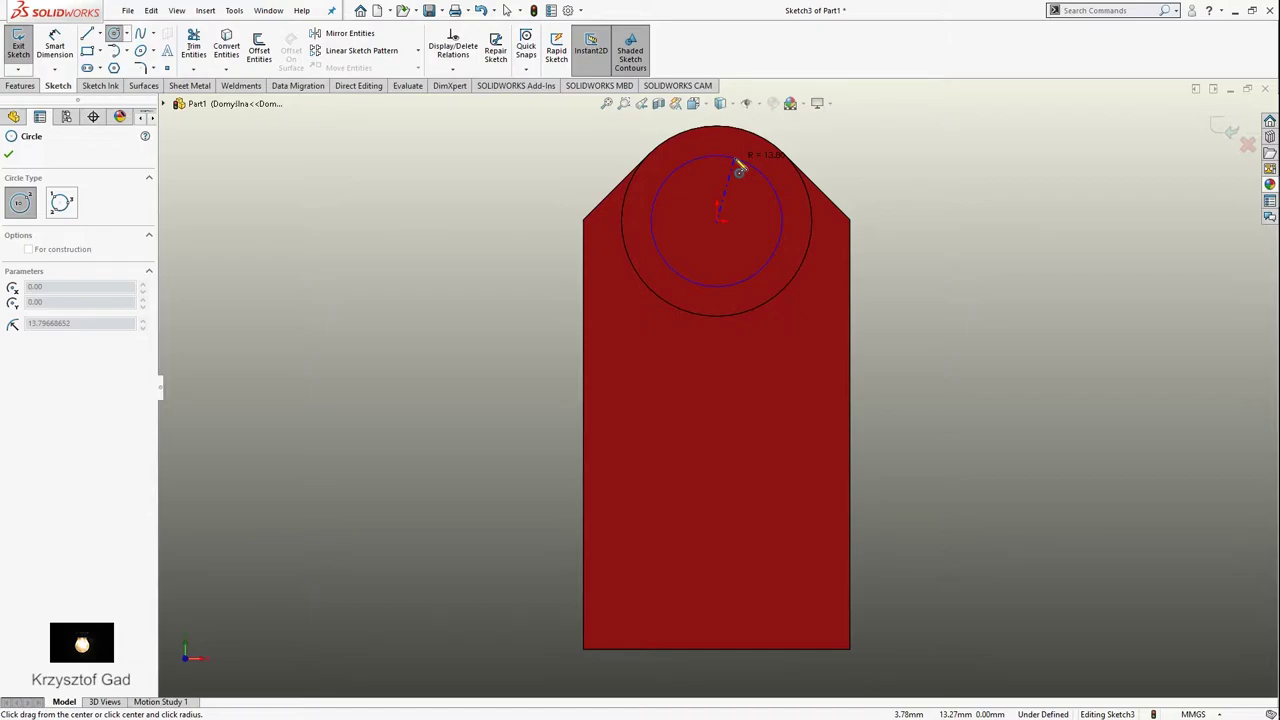
pyautogui.click(739, 166)
pyautogui.rightClick(892, 166)
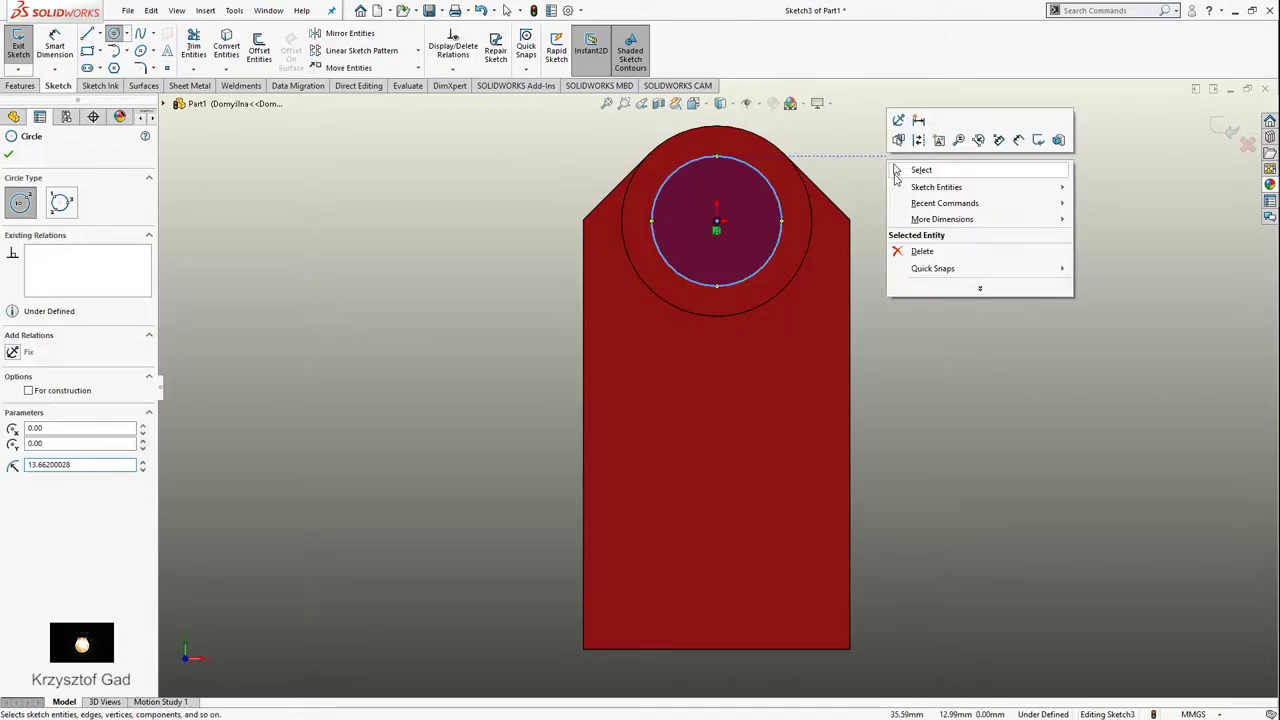
pyautogui.click(1017, 140)
pyautogui.click(775, 197)
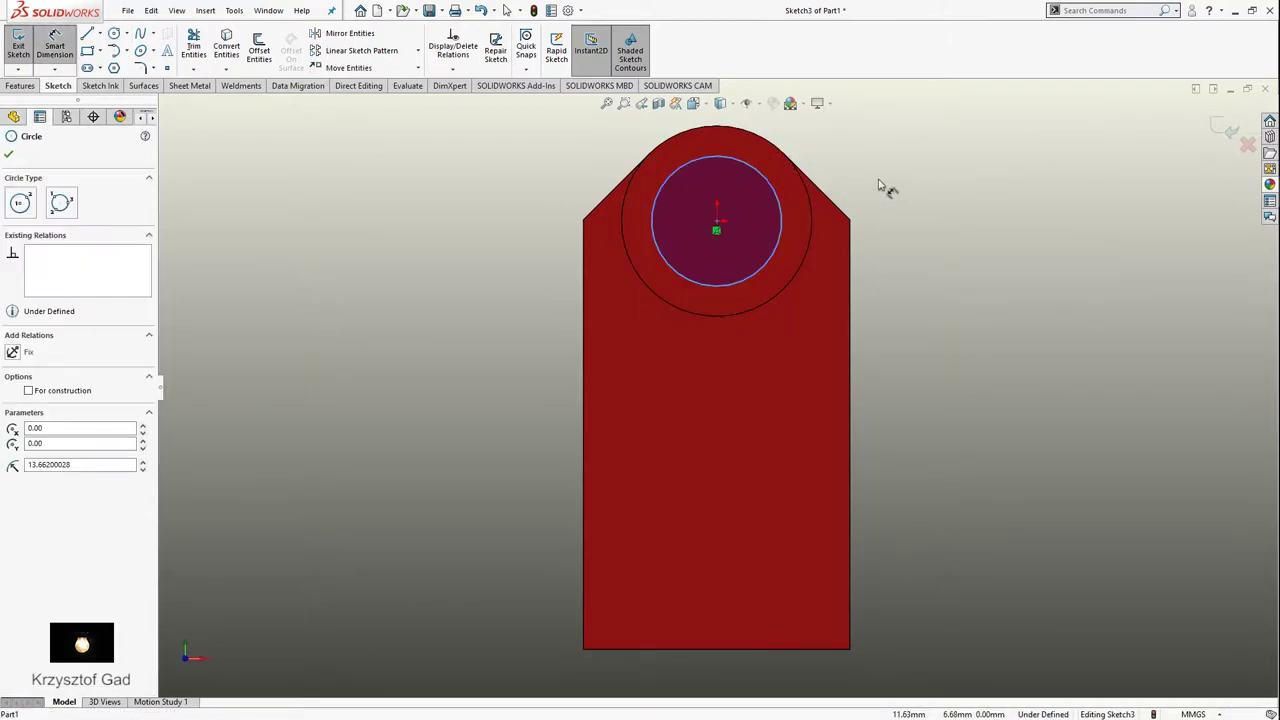
pyautogui.click(940, 178)
pyautogui.write('30')
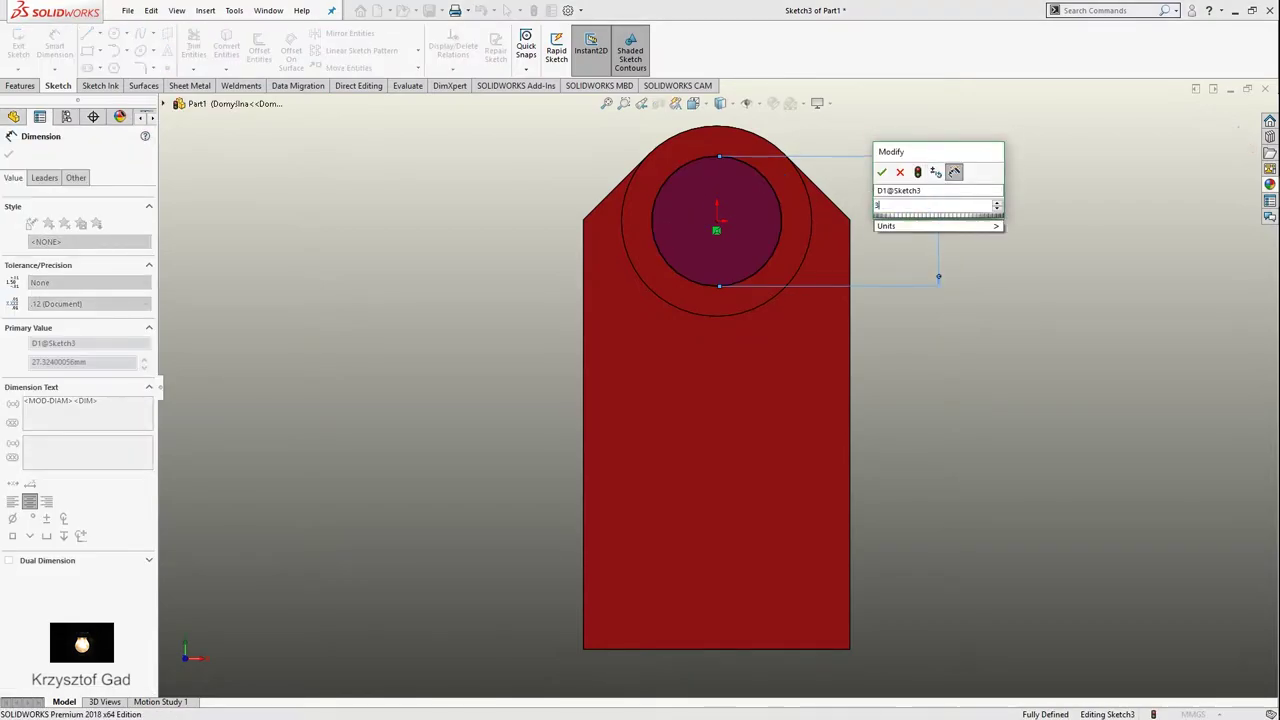
pyautogui.press('Return')
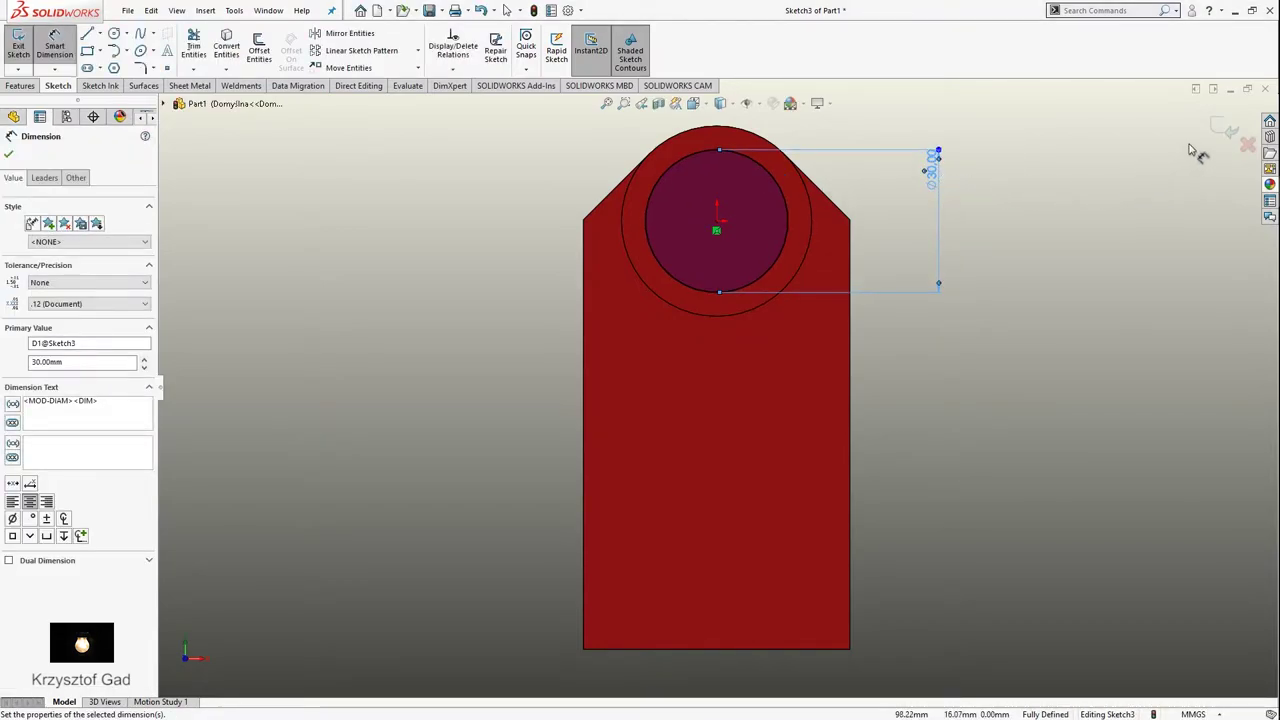
pyautogui.click(1222, 131)
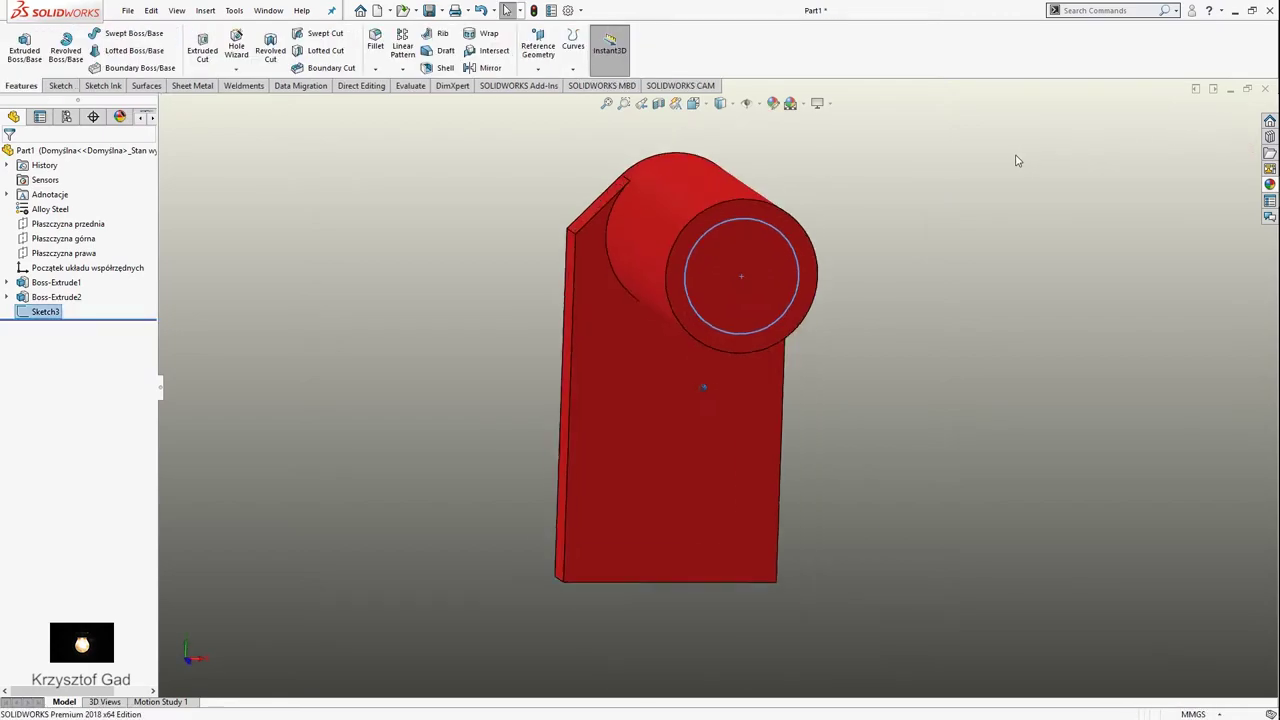
# Extrude the 30 mm circle 45 mm.
pyautogui.click(29, 46)
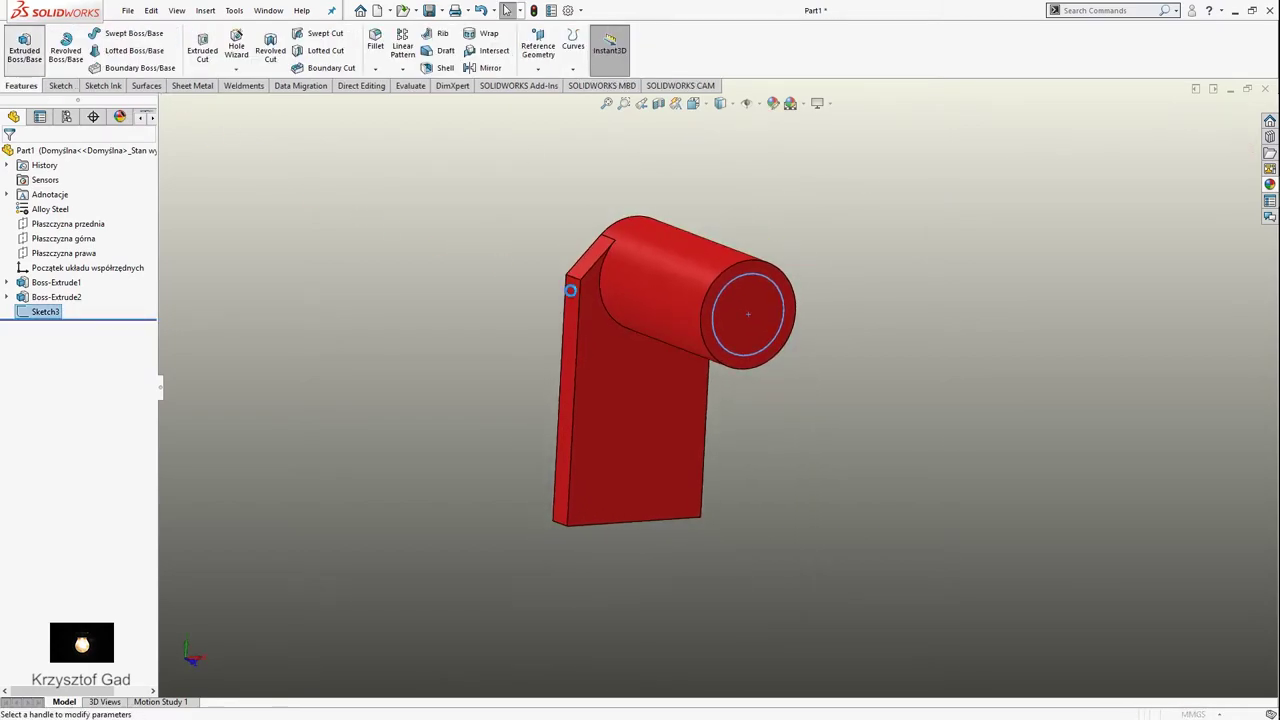
pyautogui.write('45.00mm')
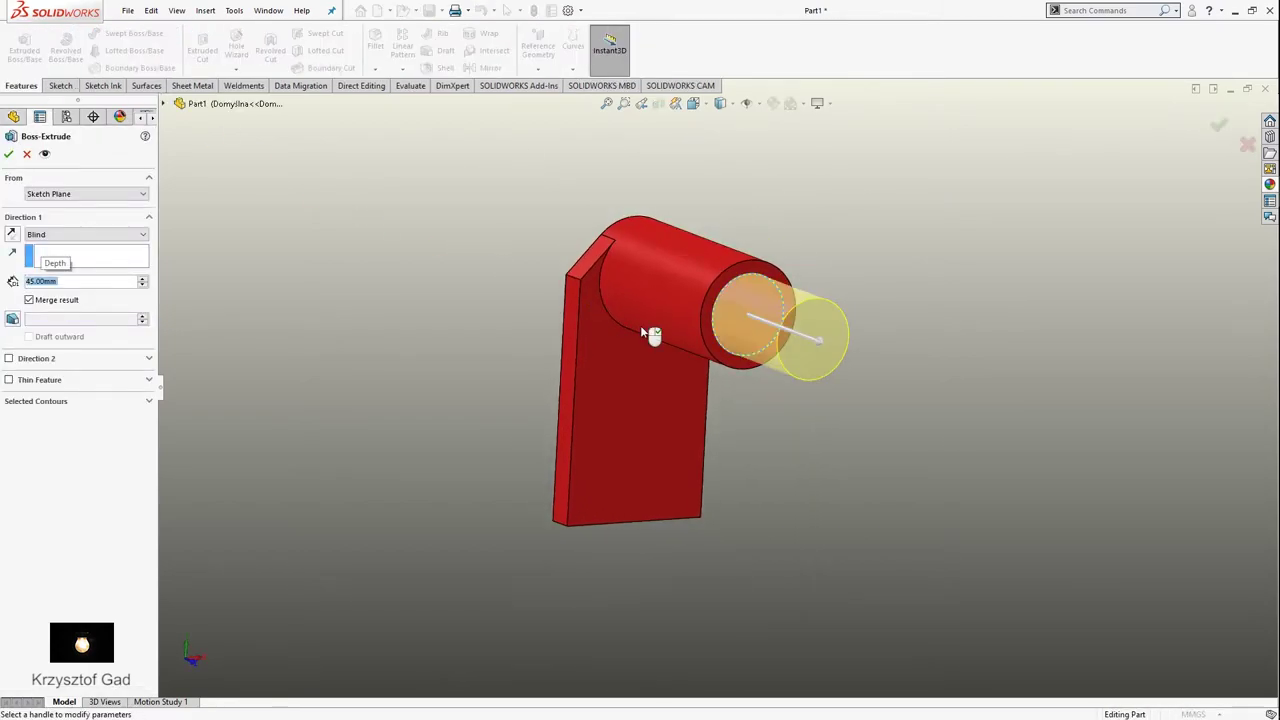
pyautogui.rightClick(641, 331)
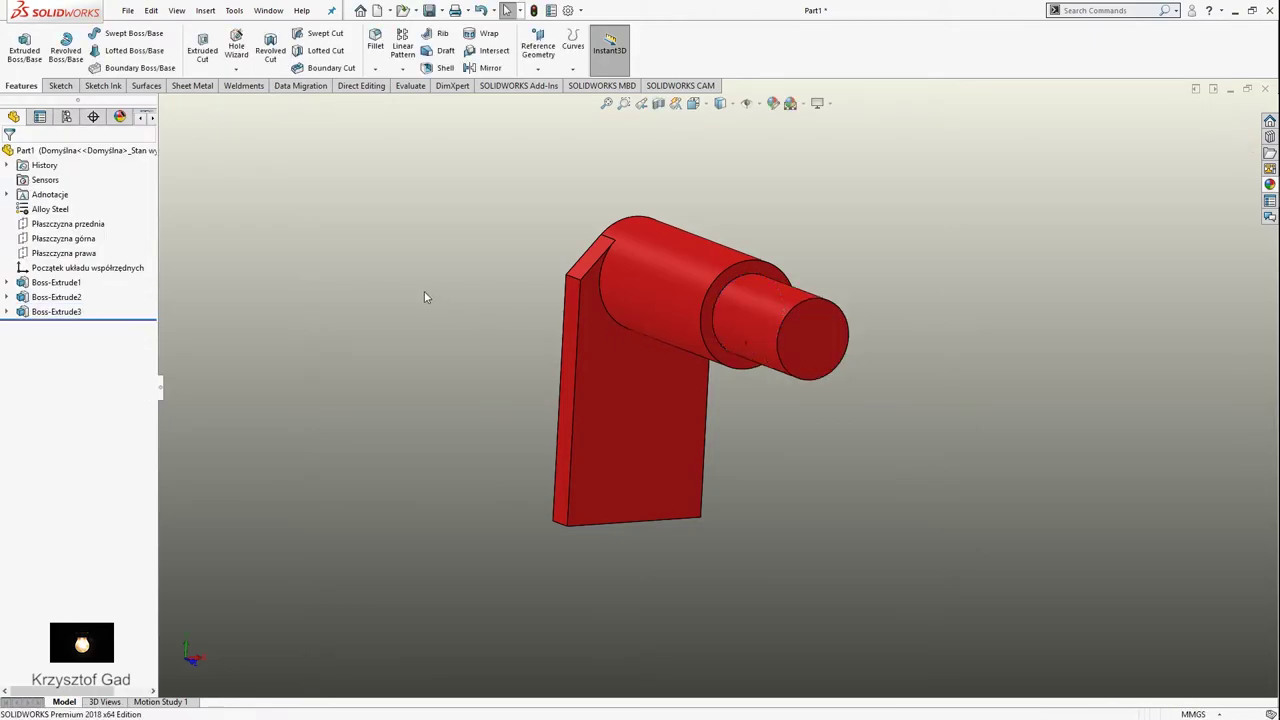
# Chamfer the two plate corner edges.
pyautogui.moveTo(426, 297)
pyautogui.mouseDown(button='middle')
pyautogui.moveTo(308, 248)
pyautogui.moveTo(361, 78)
pyautogui.mouseUp(button='middle')
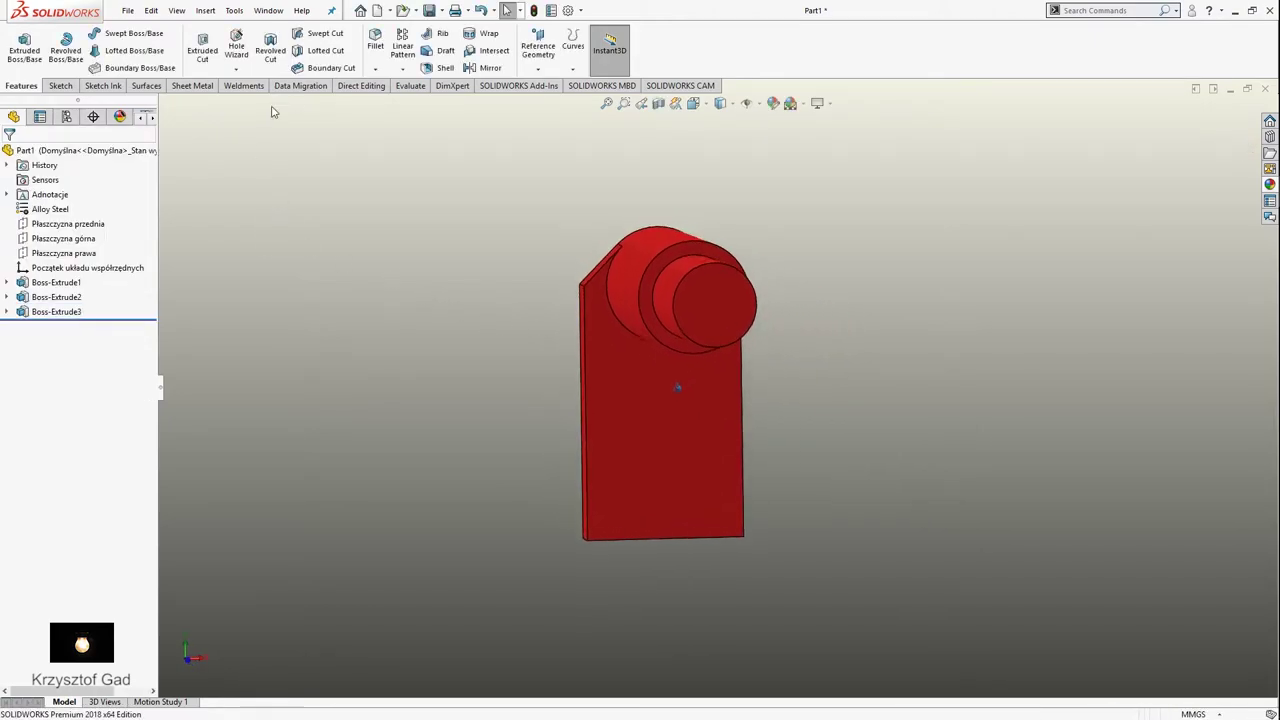
pyautogui.click(375, 68)
pyautogui.click(395, 103)
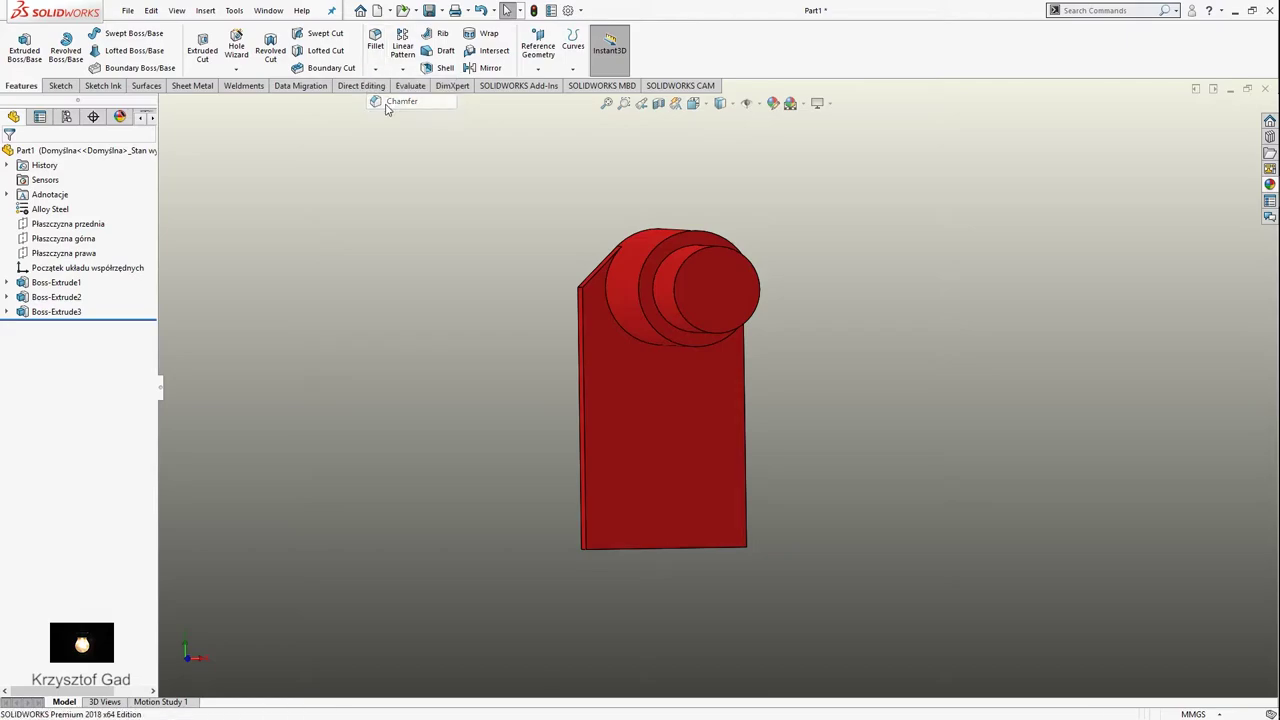
pyautogui.moveTo(375, 120); pyautogui.dragTo(518, 580, button='middle')
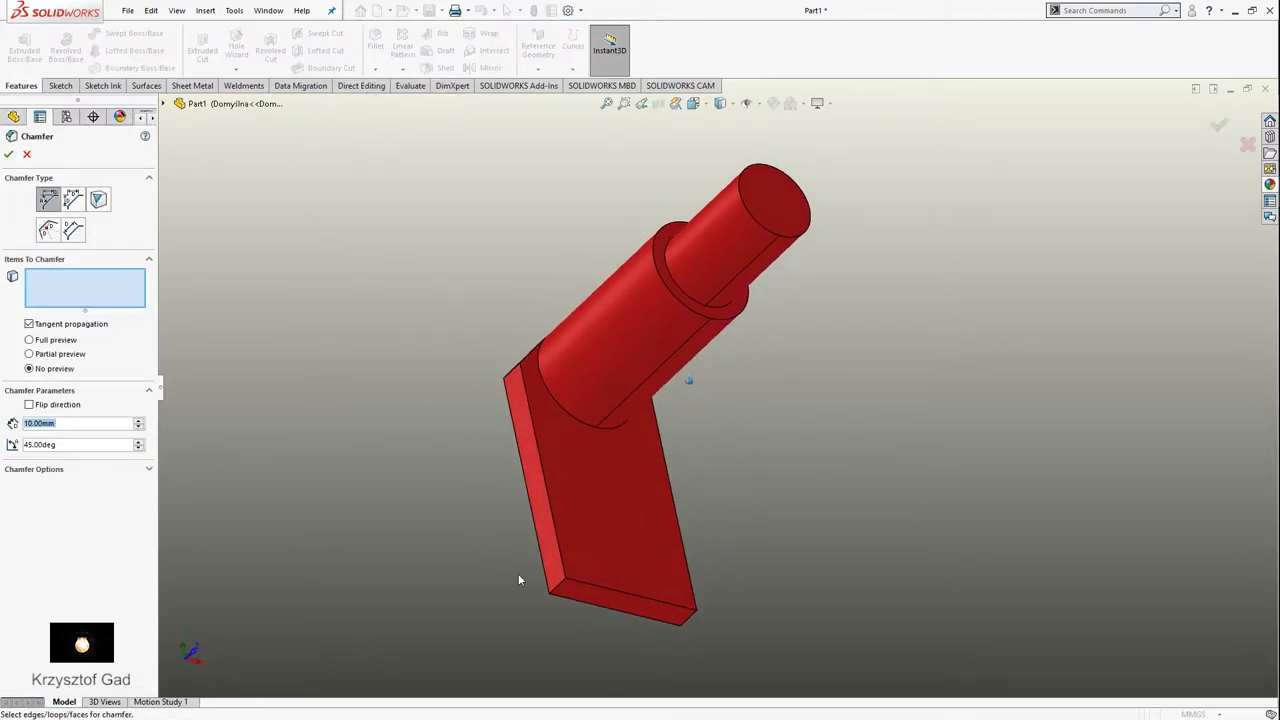
pyautogui.click(562, 583)
pyautogui.moveTo(562, 583); pyautogui.dragTo(748, 632, button='middle')
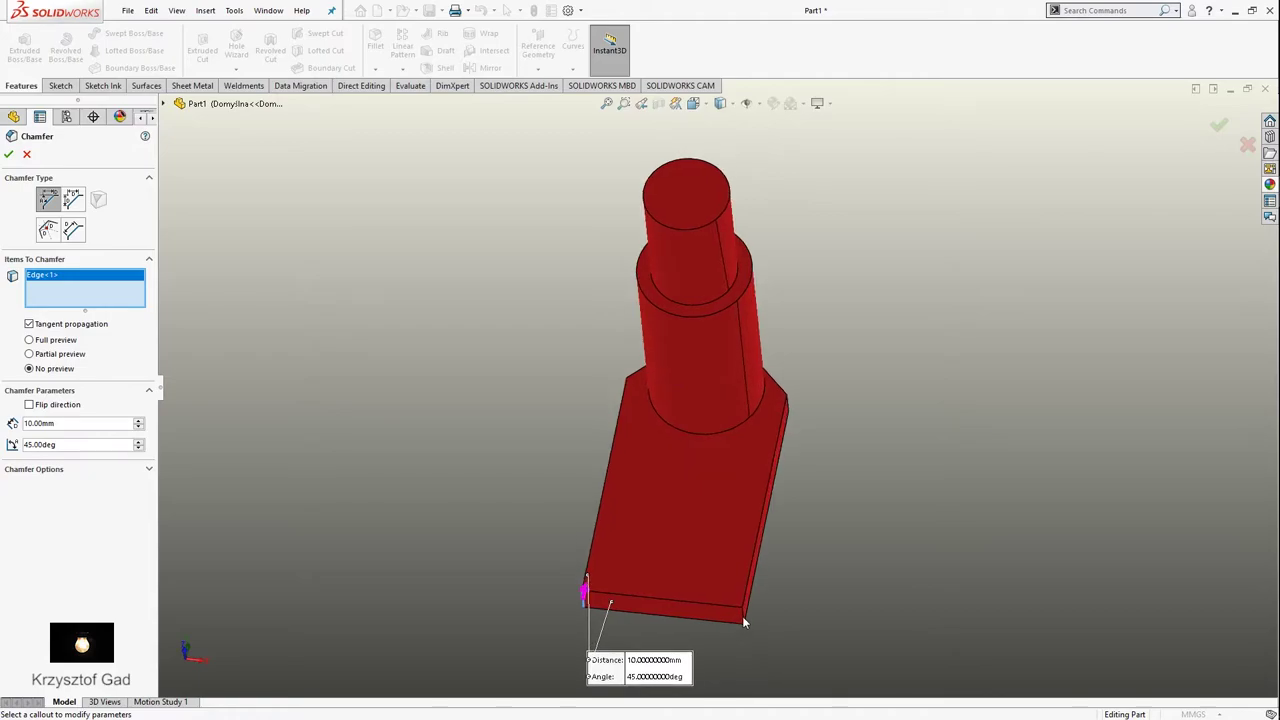
pyautogui.click(743, 621)
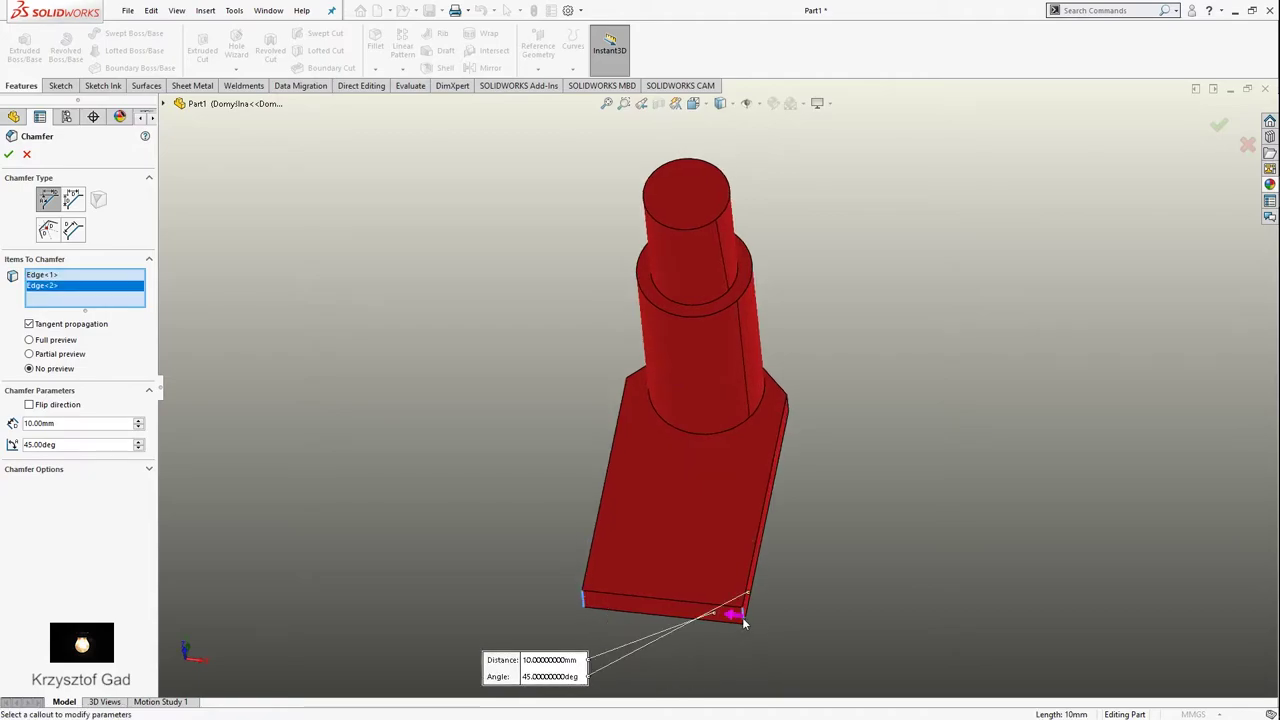
pyautogui.click(9, 155)
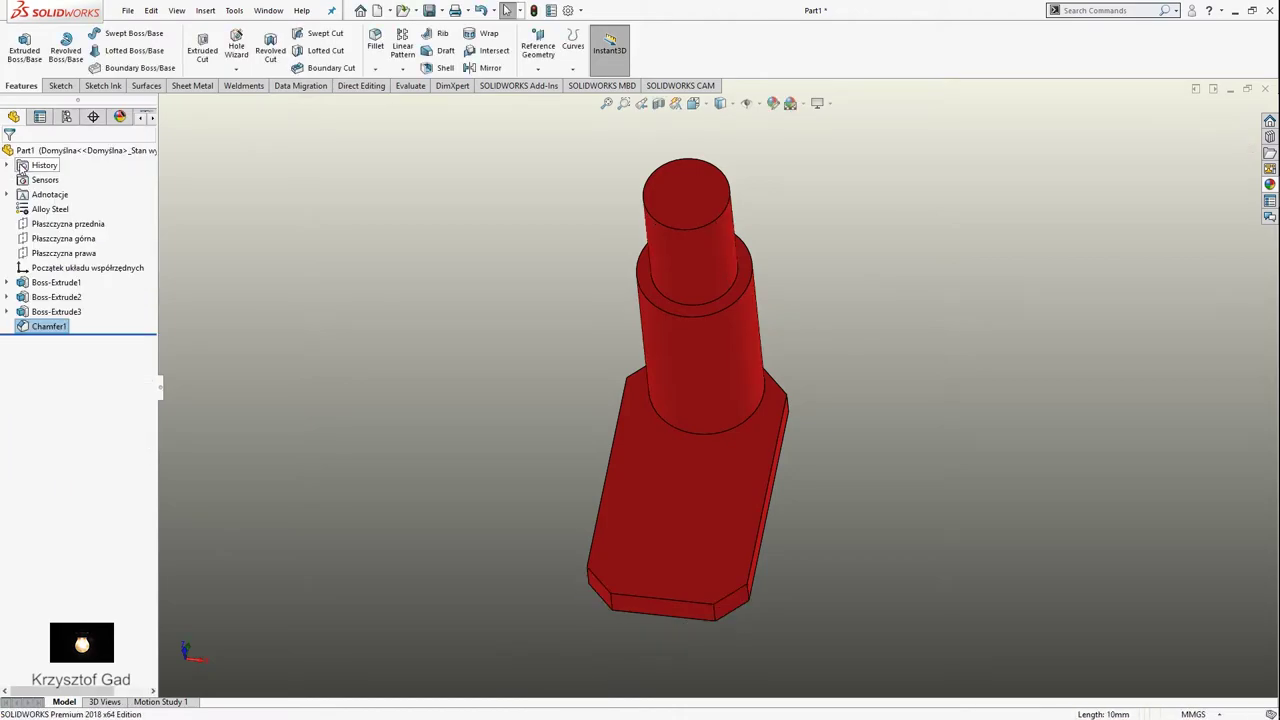
# Add a 2 mm chamfer to the shaft's circular end edge as Chamfer2.
pyautogui.press('Down')
pyautogui.press('Down')
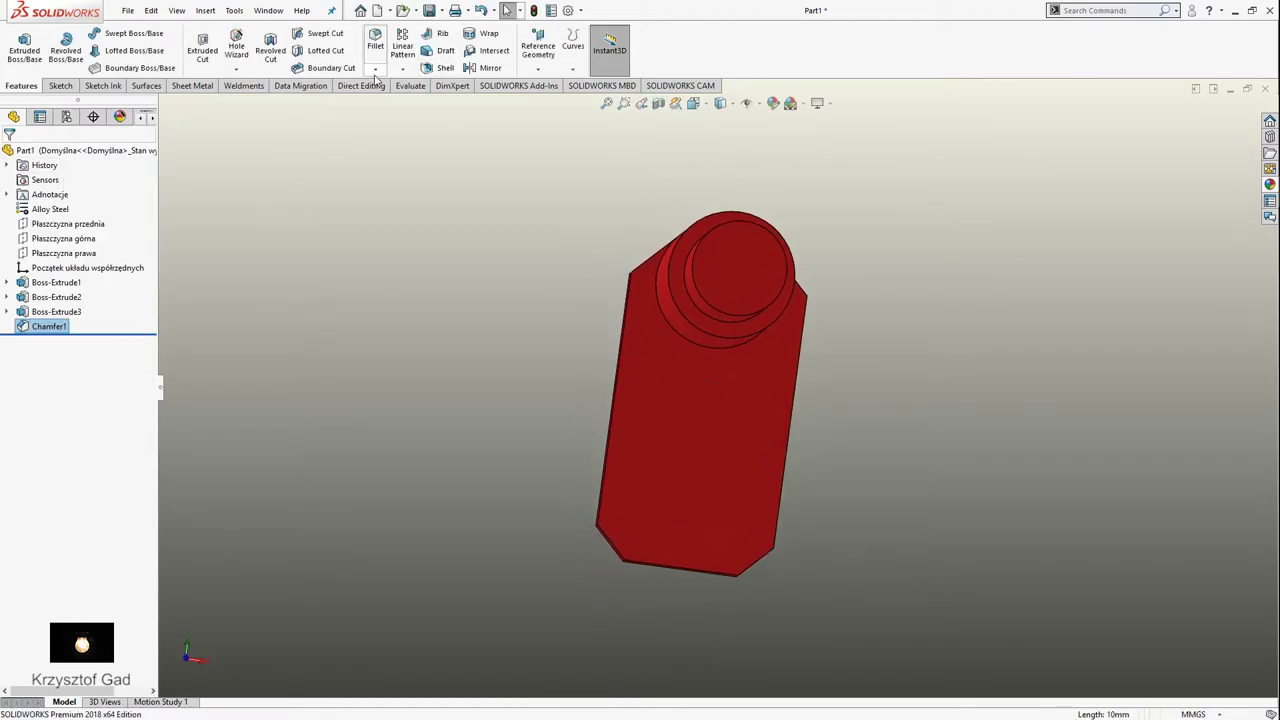
pyautogui.click(375, 70)
pyautogui.click(400, 100)
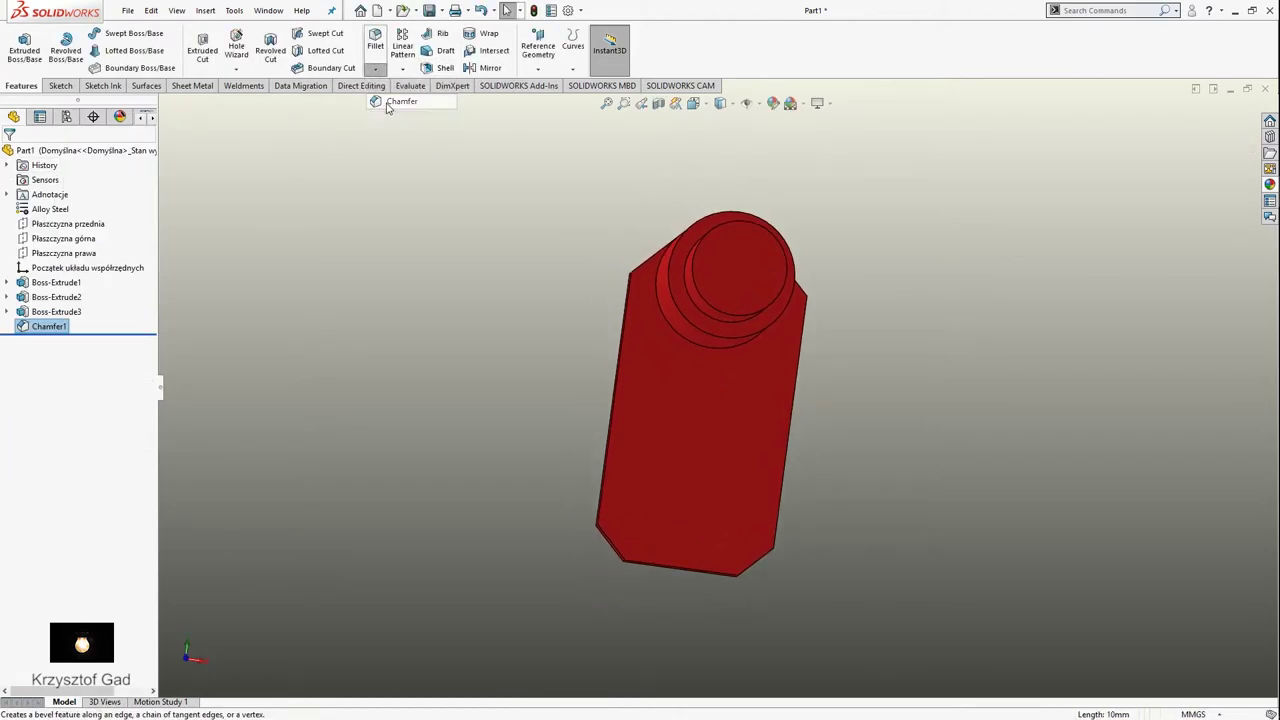
pyautogui.click(700, 273)
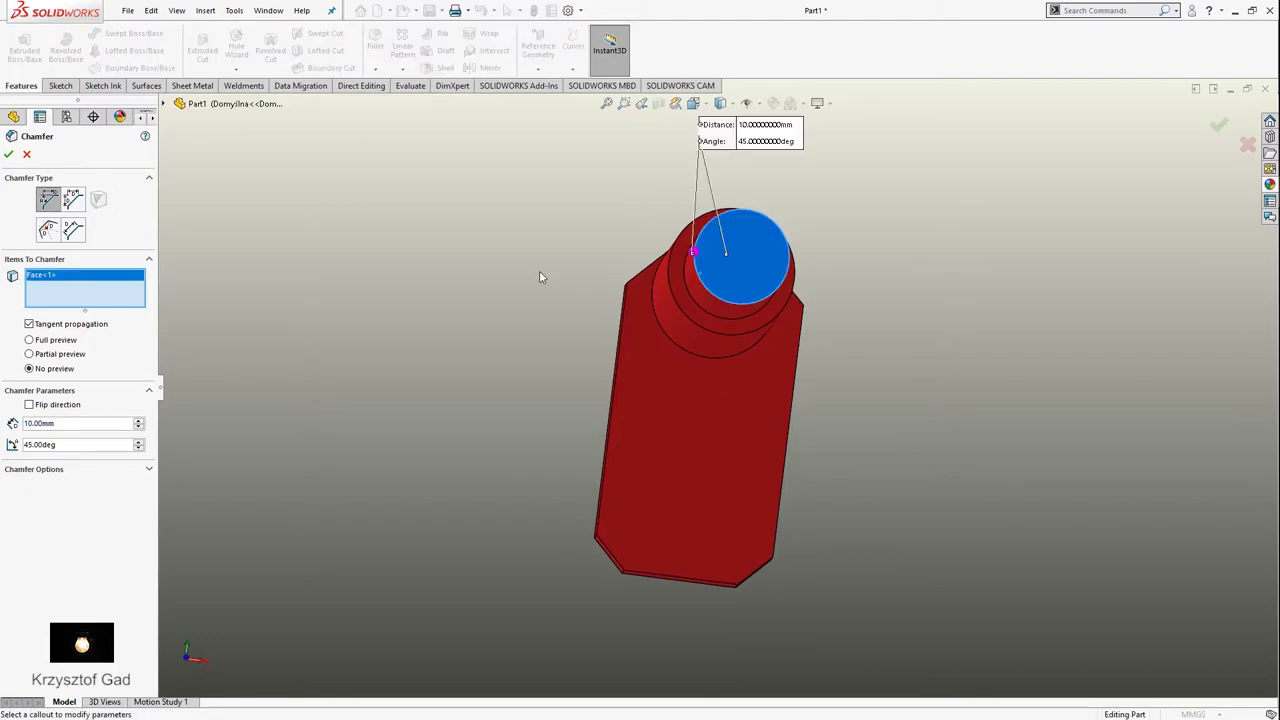
pyautogui.rightClick(67, 285)
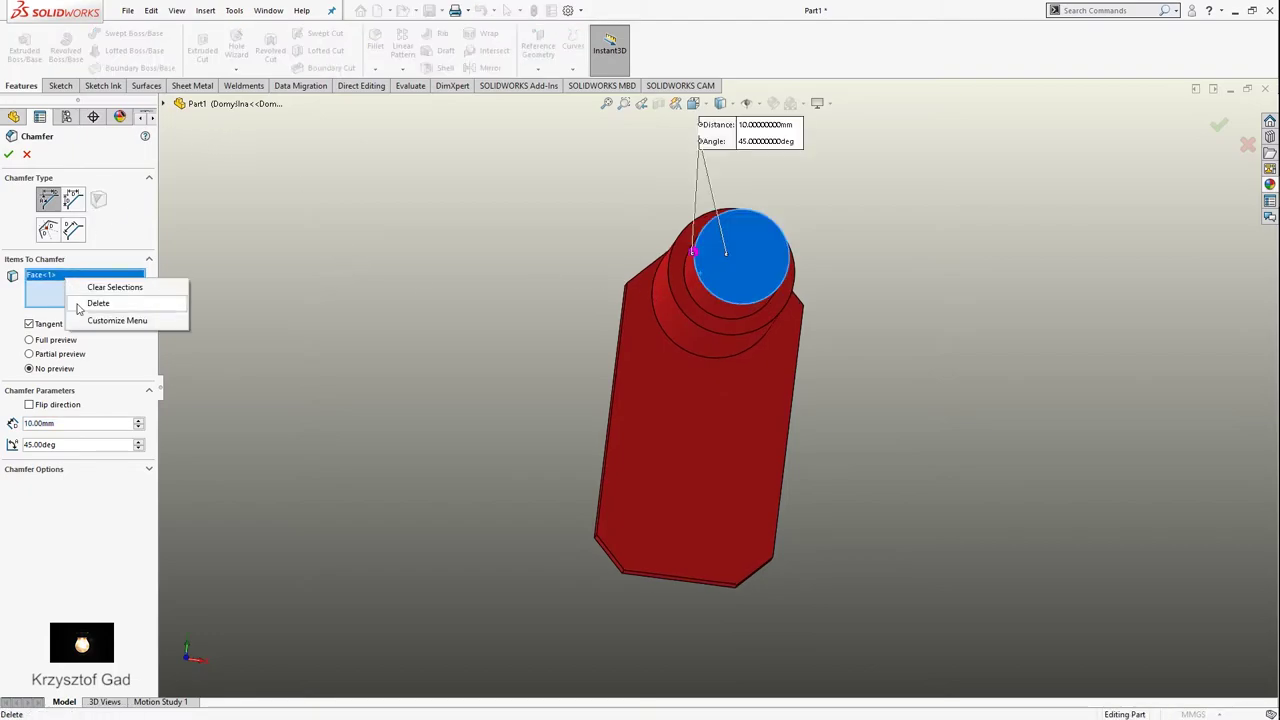
pyautogui.click(80, 304)
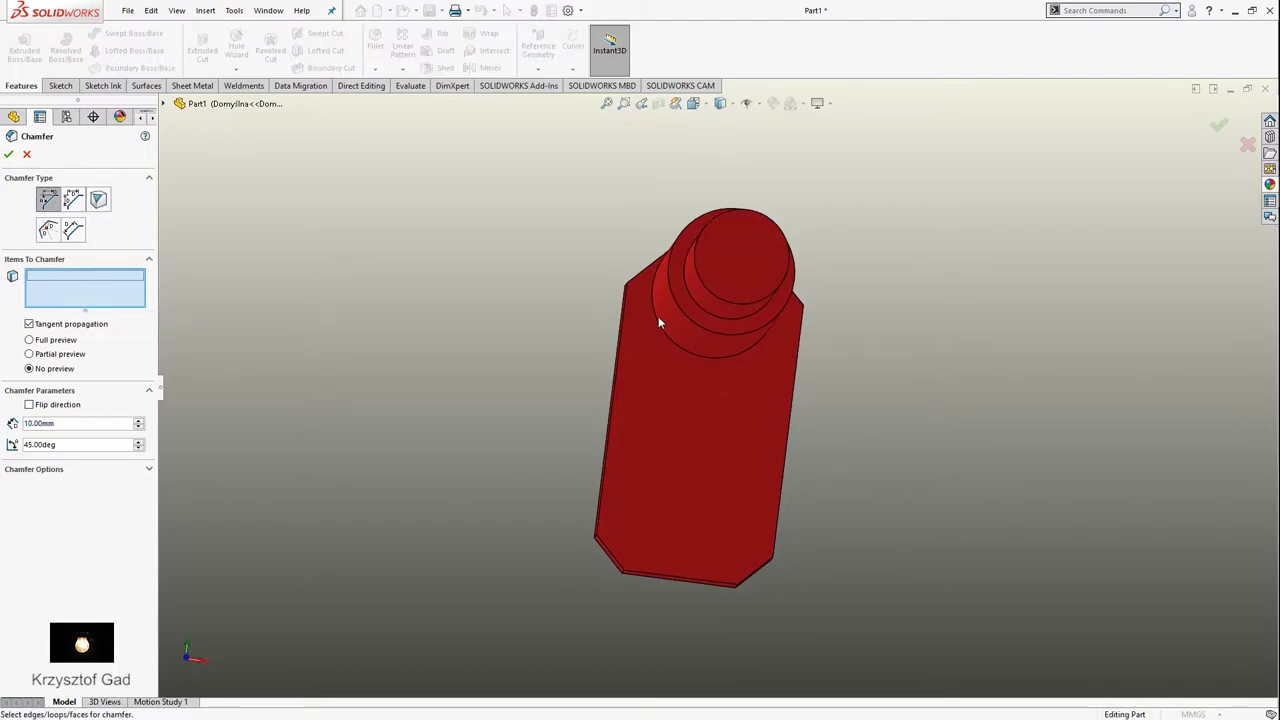
pyautogui.click(706, 291)
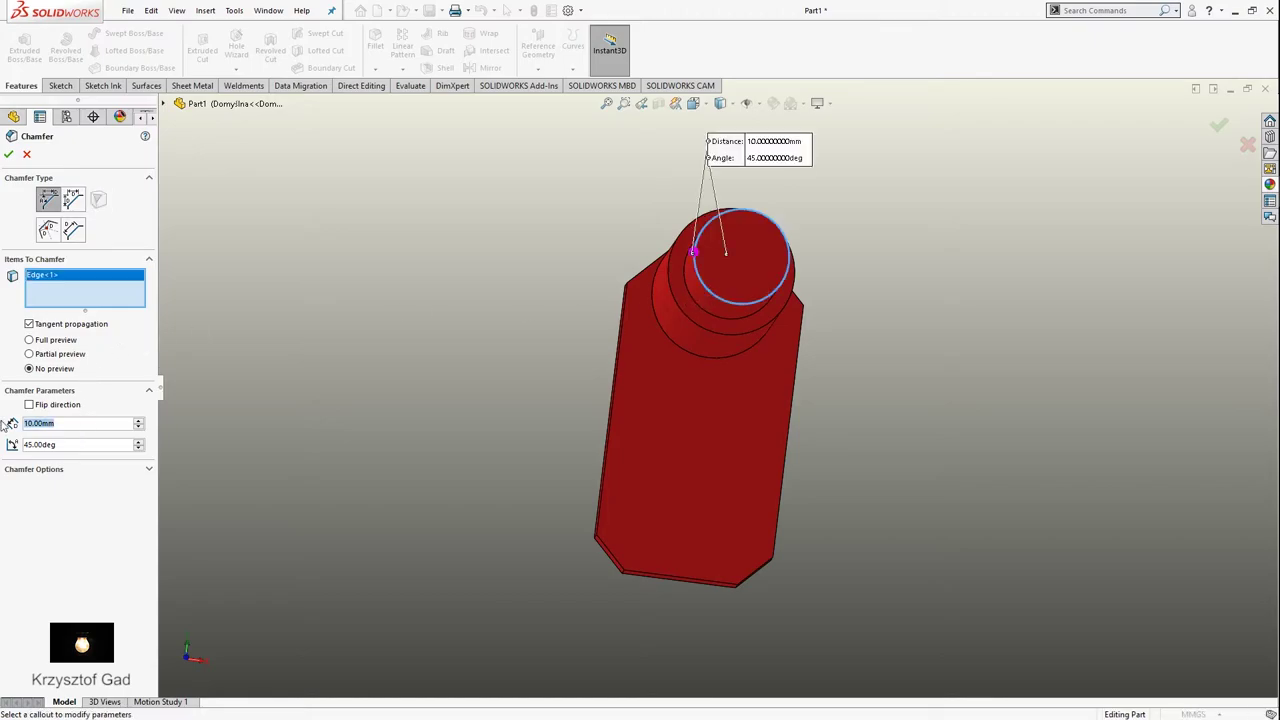
pyautogui.write('2')
pyautogui.press('Return')
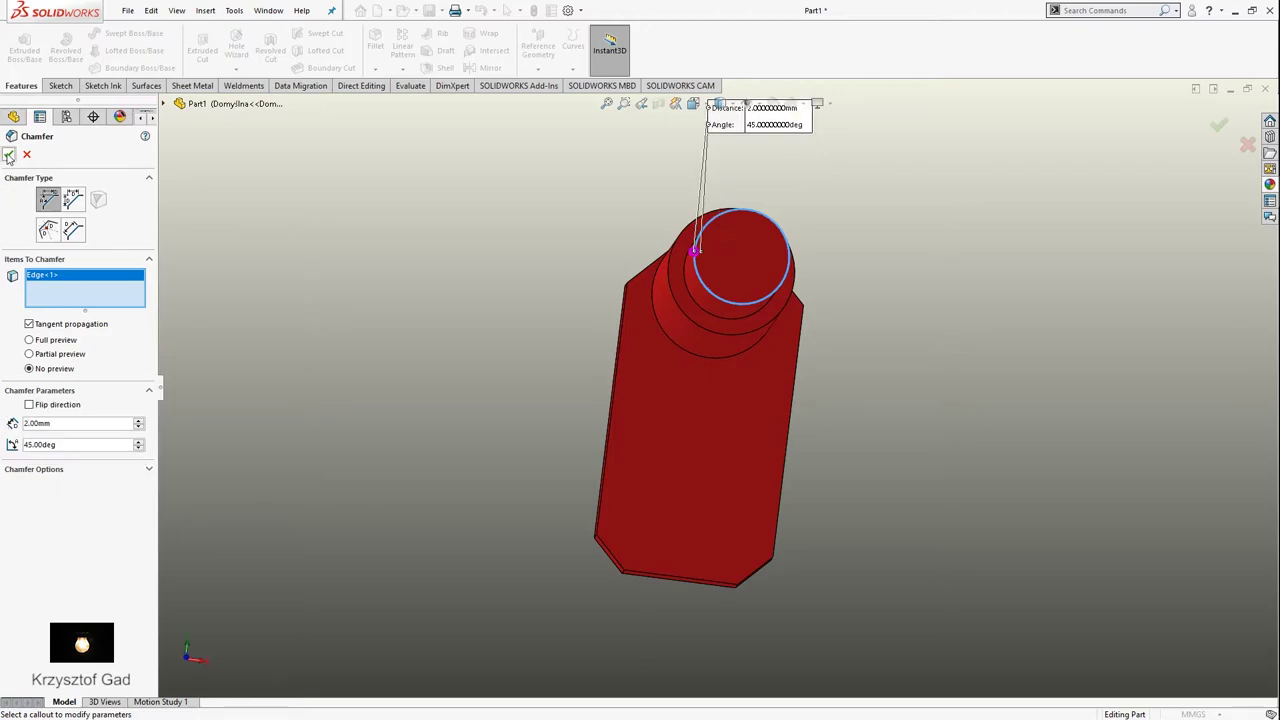
pyautogui.click(9, 155)
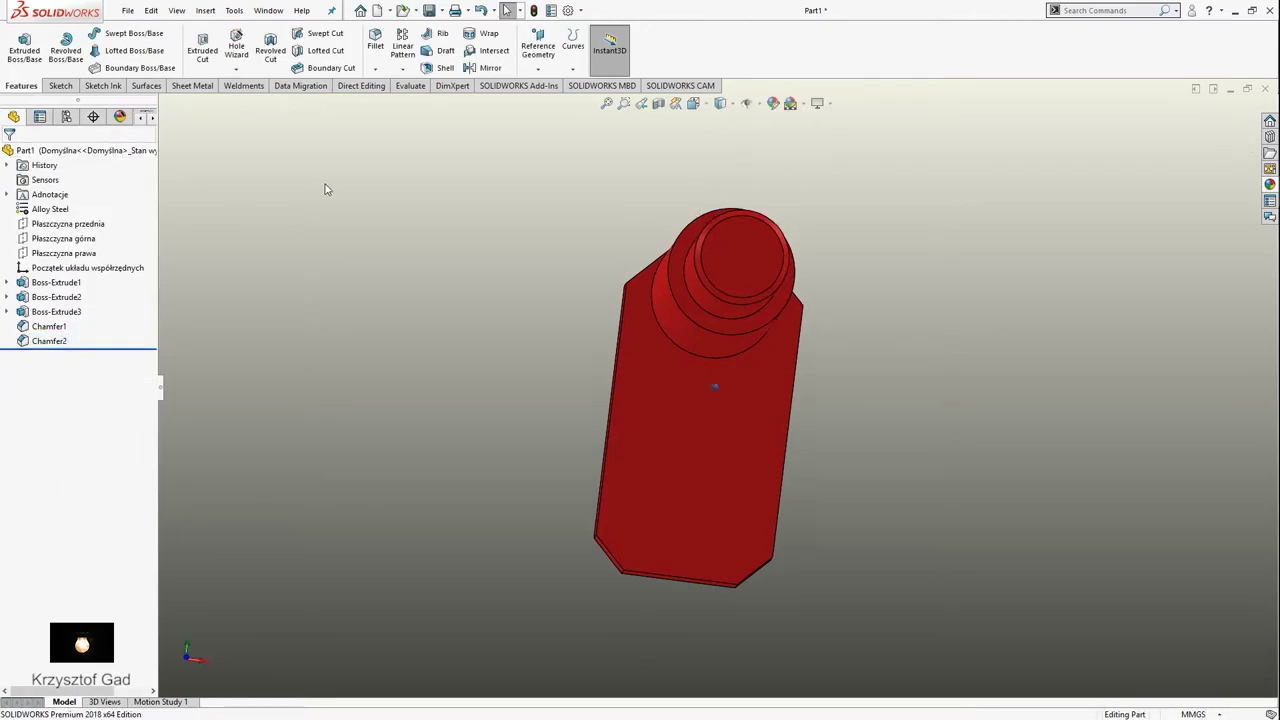
pyautogui.hotkey('ctrl', '7')
# Round the shaft's circular step edge with a 3 mm radius fillet.
pyautogui.hotkey('ctrl', '1')
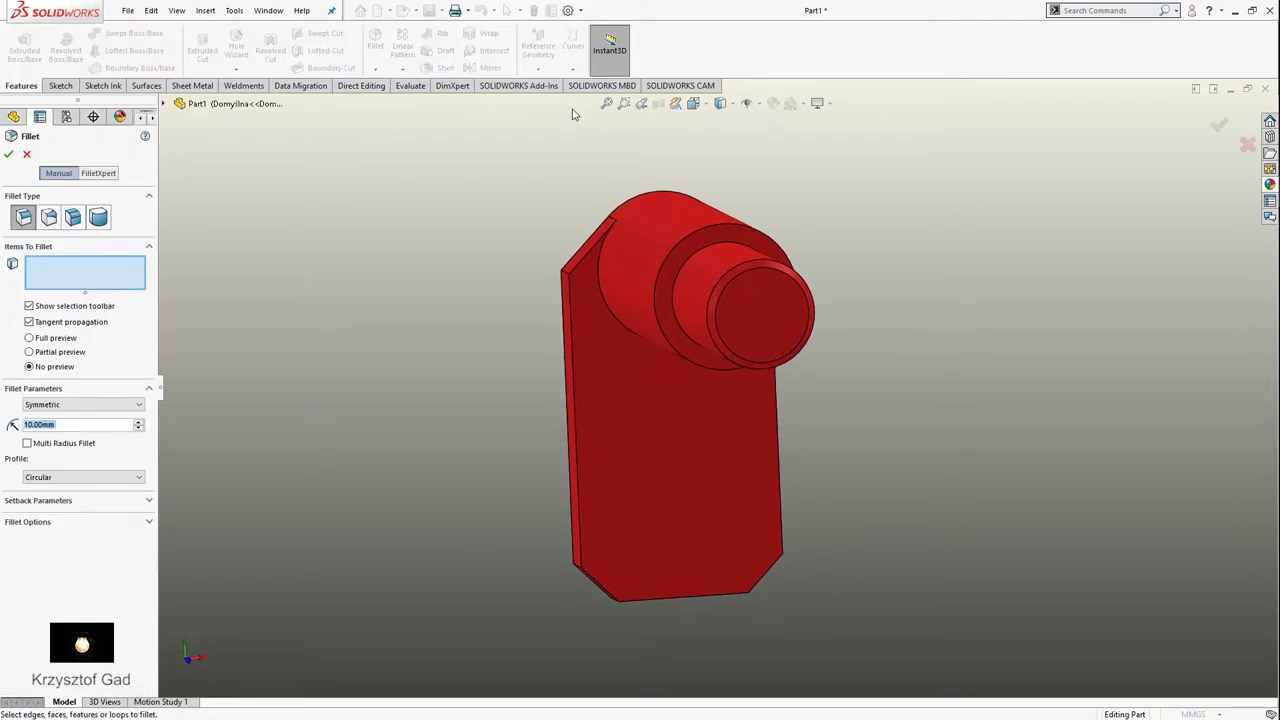
pyautogui.write('2')
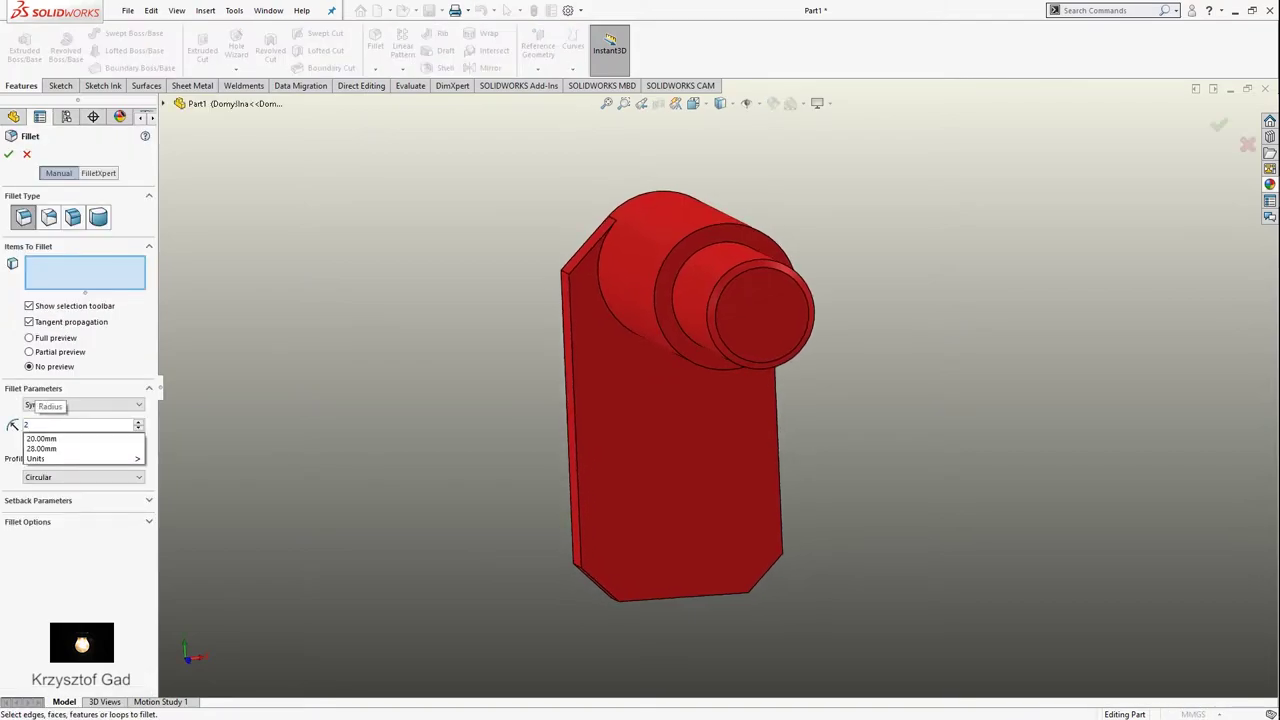
pyautogui.press('BackSpace')
pyautogui.write('3')
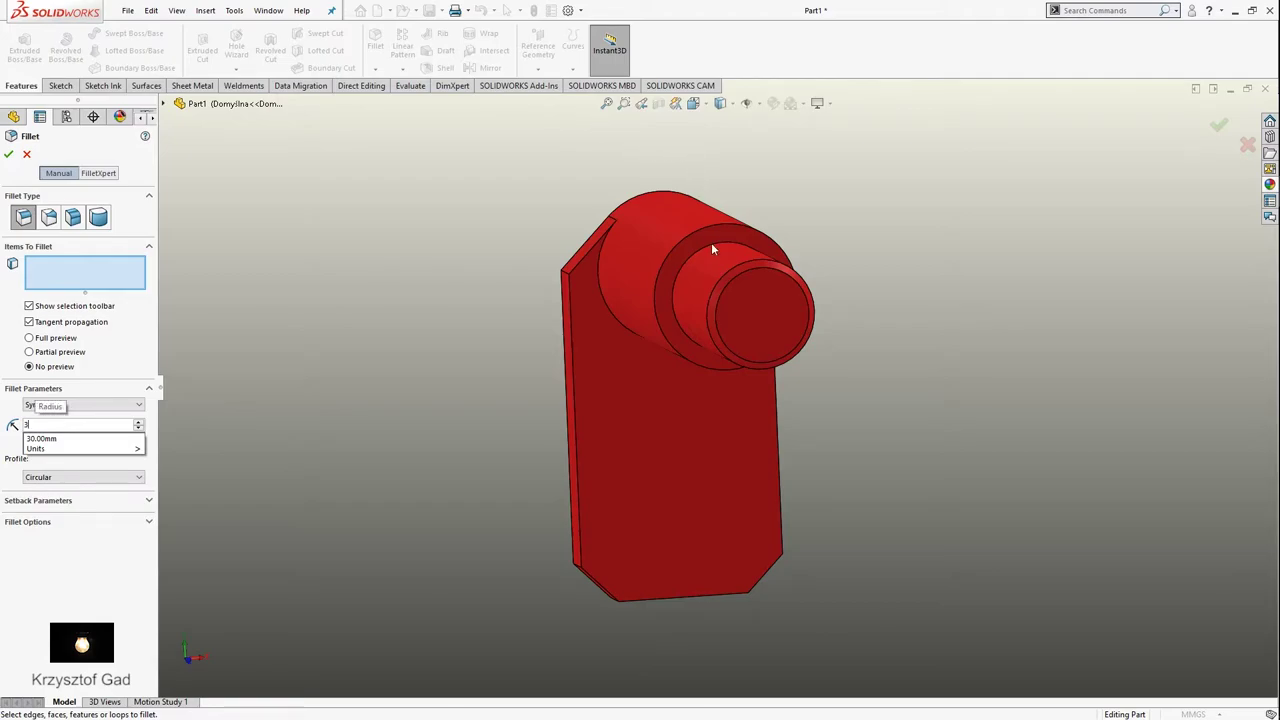
pyautogui.click(719, 228)
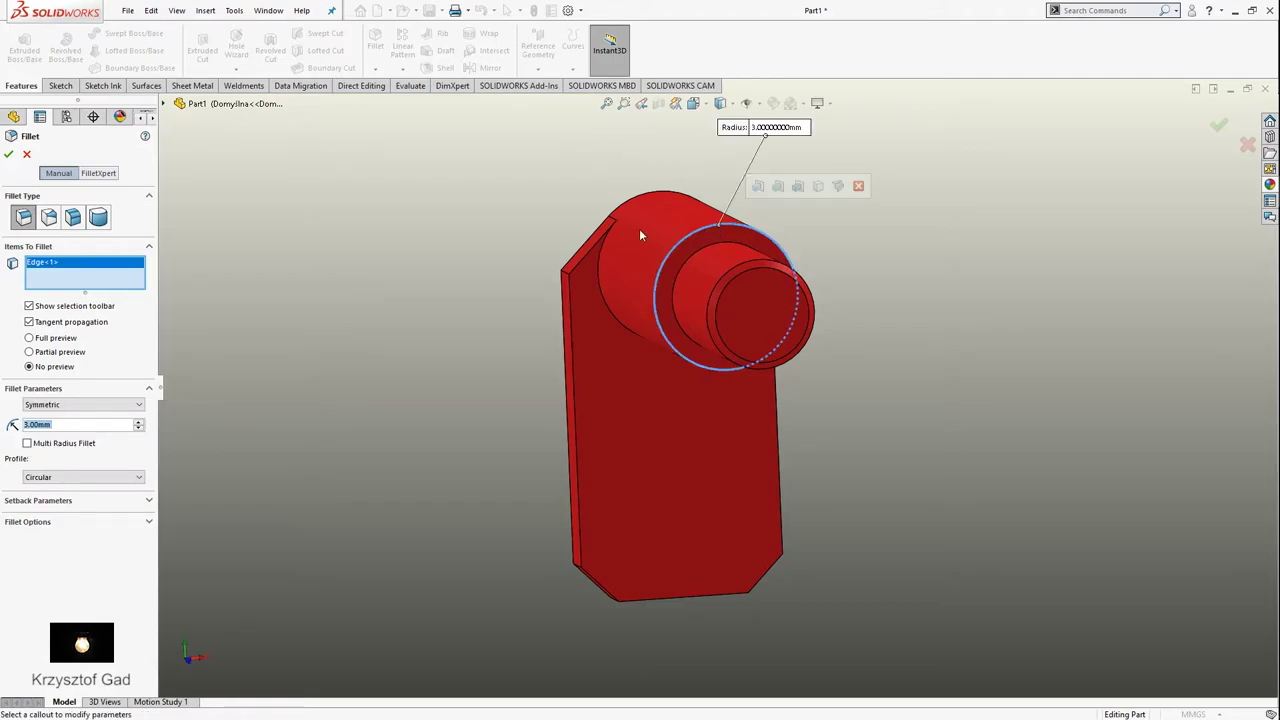
pyautogui.click(8, 156)
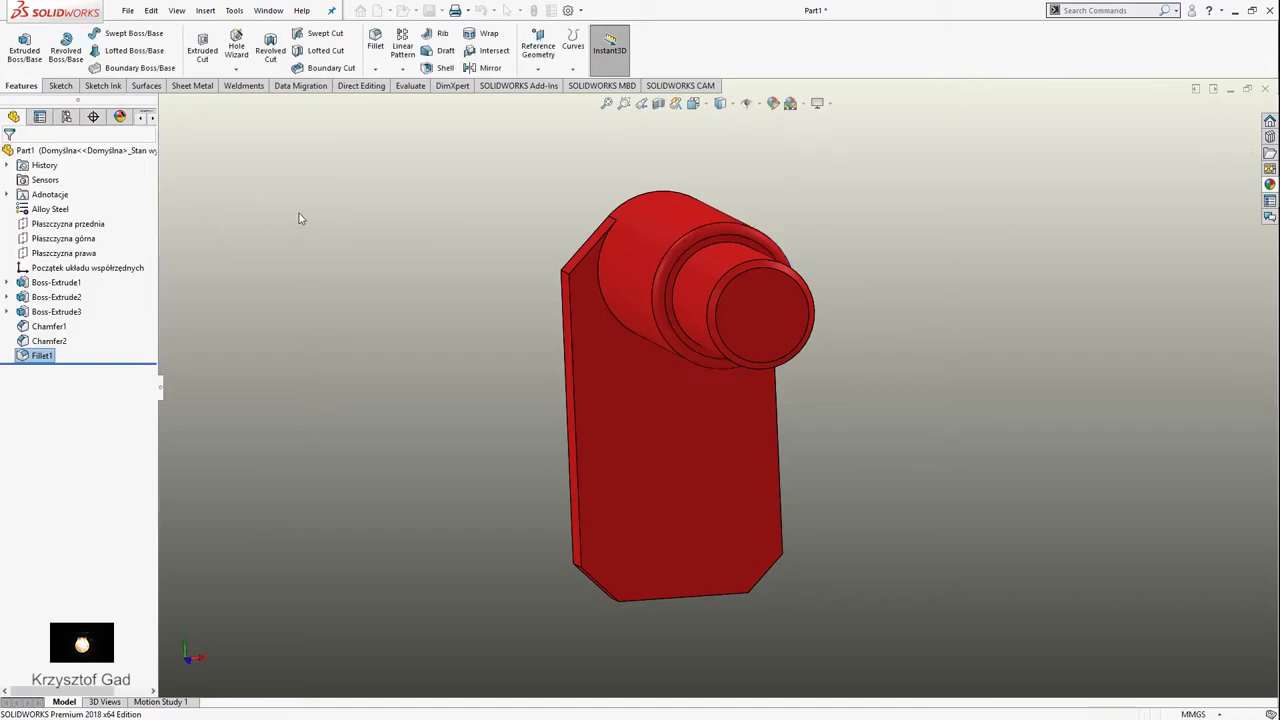
# Start a Hole Wizard ISO drill hole, Ø13.5 through all, and go to Positions.
pyautogui.moveTo(355, 221)
pyautogui.mouseDown(button='middle')
pyautogui.moveTo(354, 197)
pyautogui.moveTo(269, 143)
pyautogui.moveTo(254, 67)
pyautogui.mouseUp(button='middle')
pyautogui.click(243, 72)
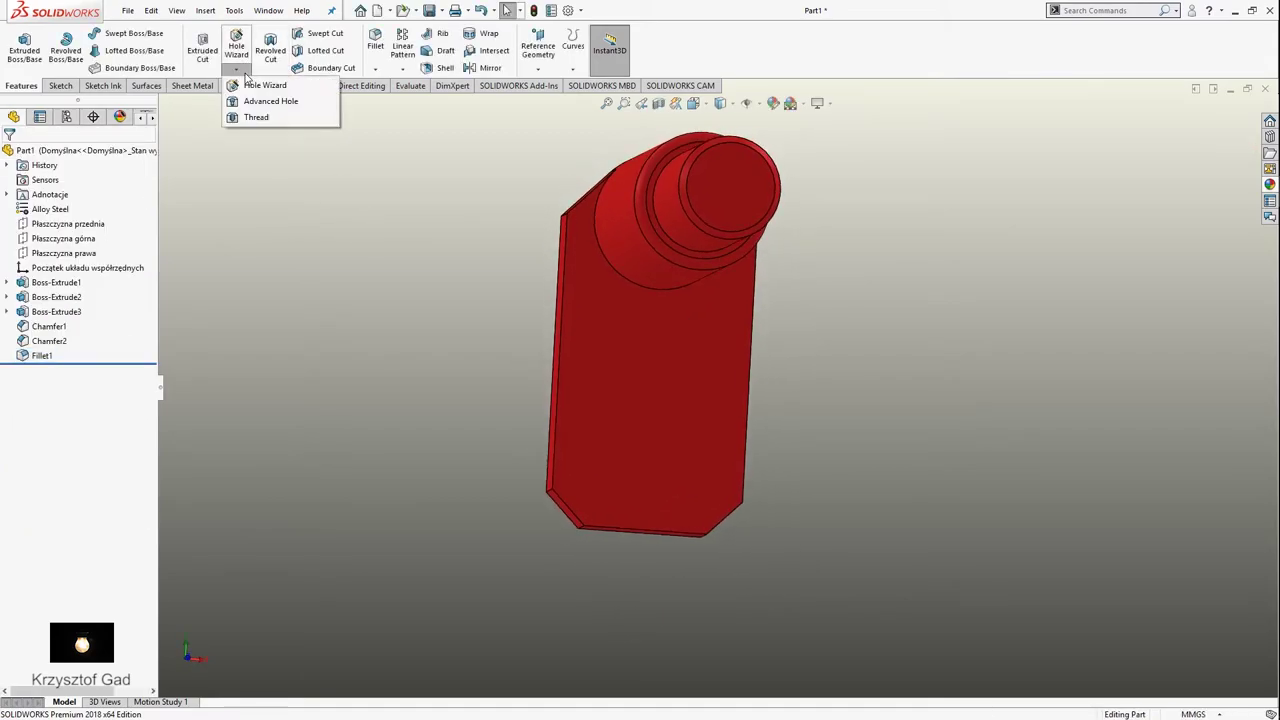
pyautogui.click(256, 89)
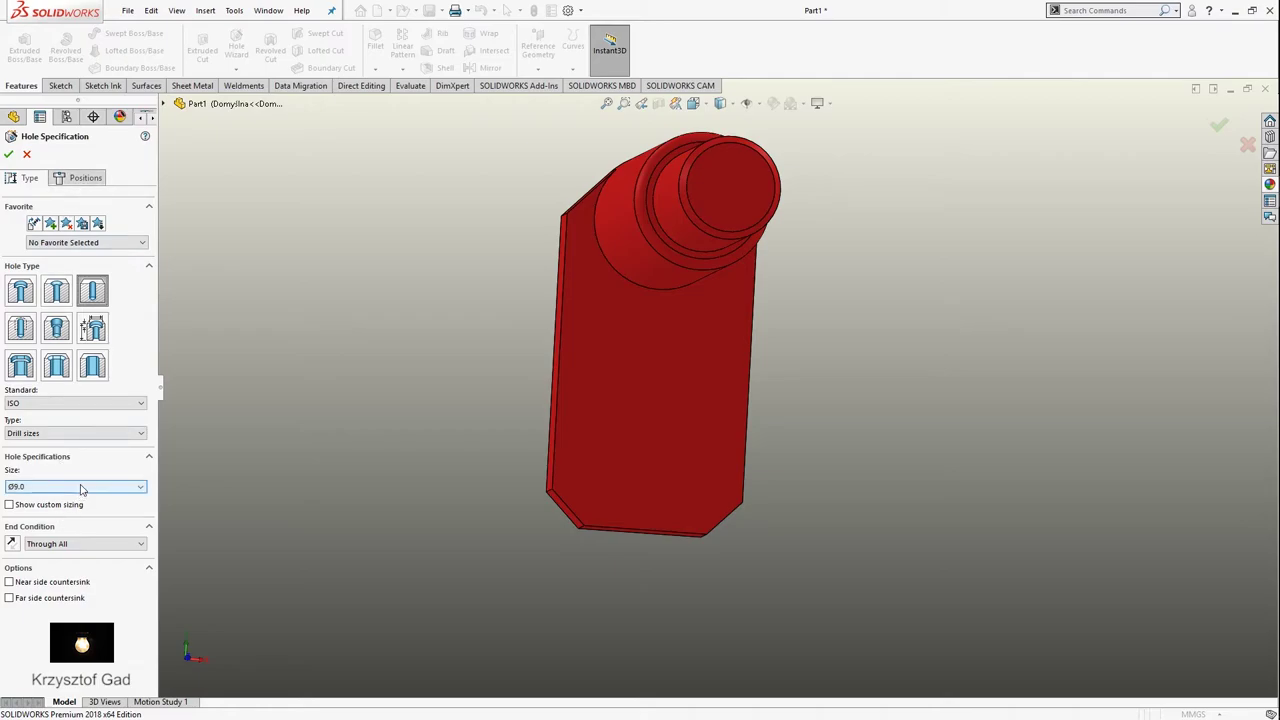
pyautogui.click(82, 488)
pyautogui.scroll(-2, 71, 551)
pyautogui.scroll(-1, 68, 565)
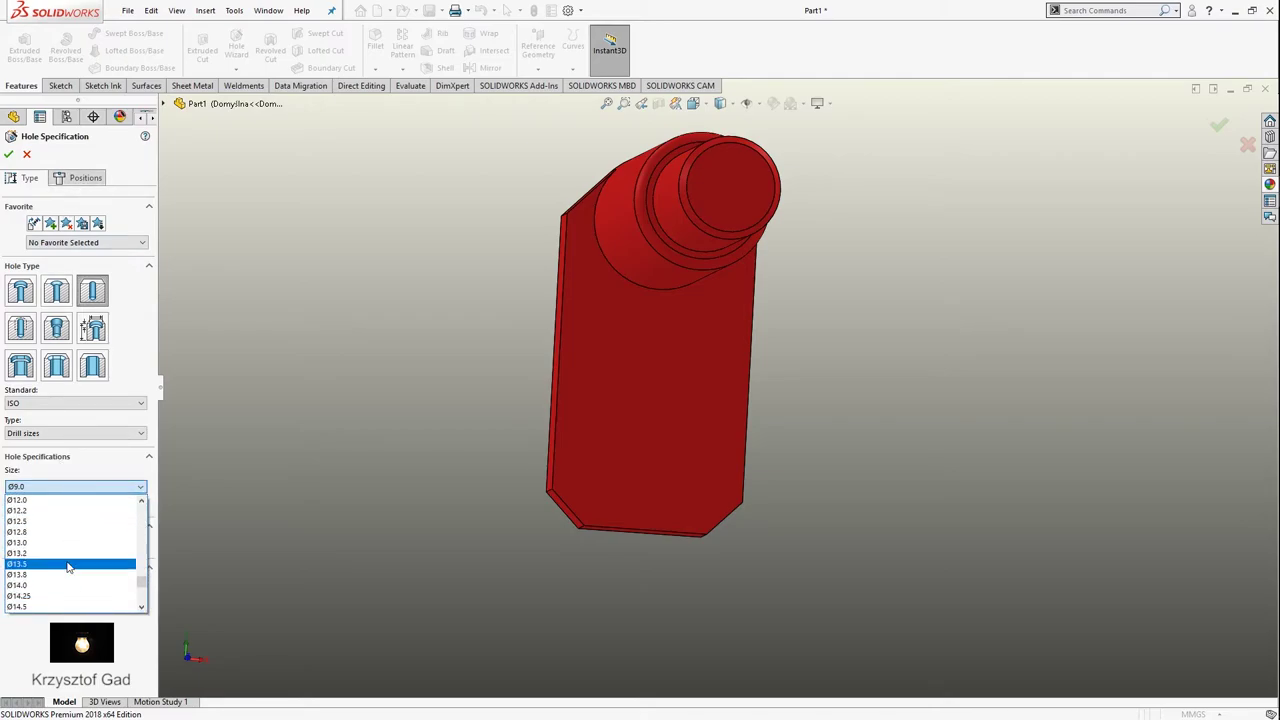
pyautogui.click(69, 565)
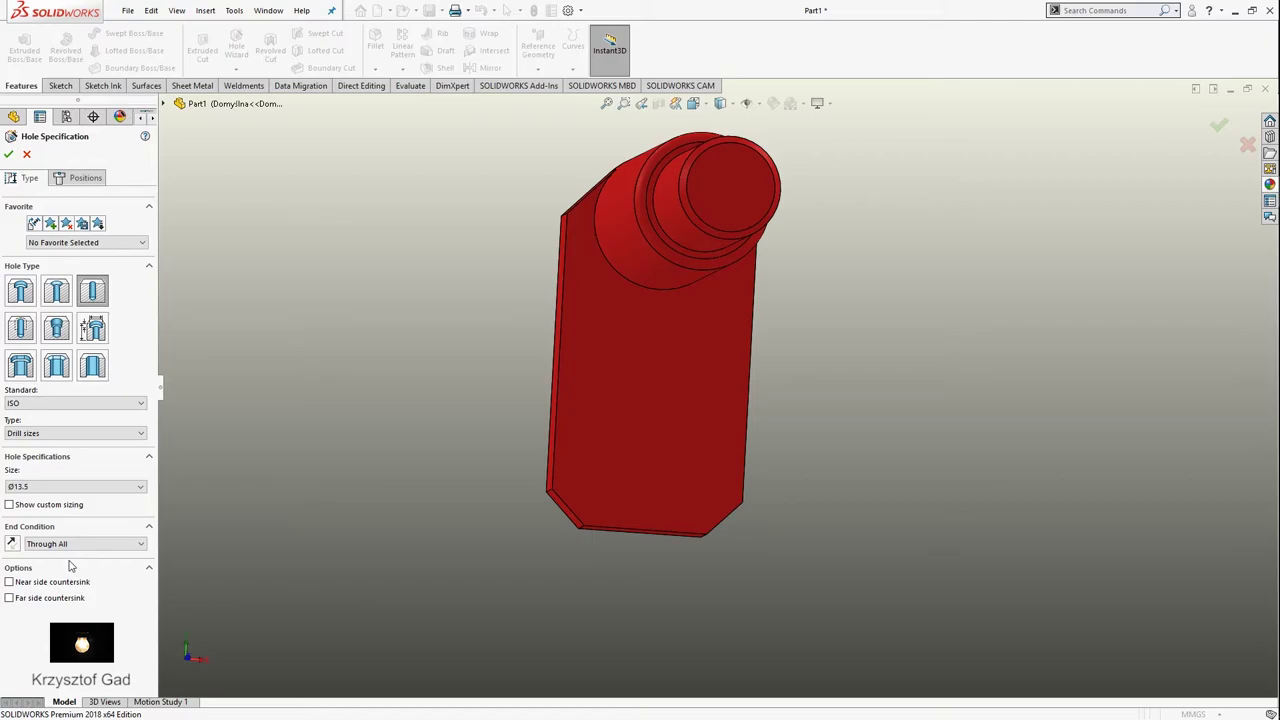
pyautogui.click(72, 182)
# Place two hole centres on the plate, spaced 35 mm apart.
pyautogui.click(85, 296)
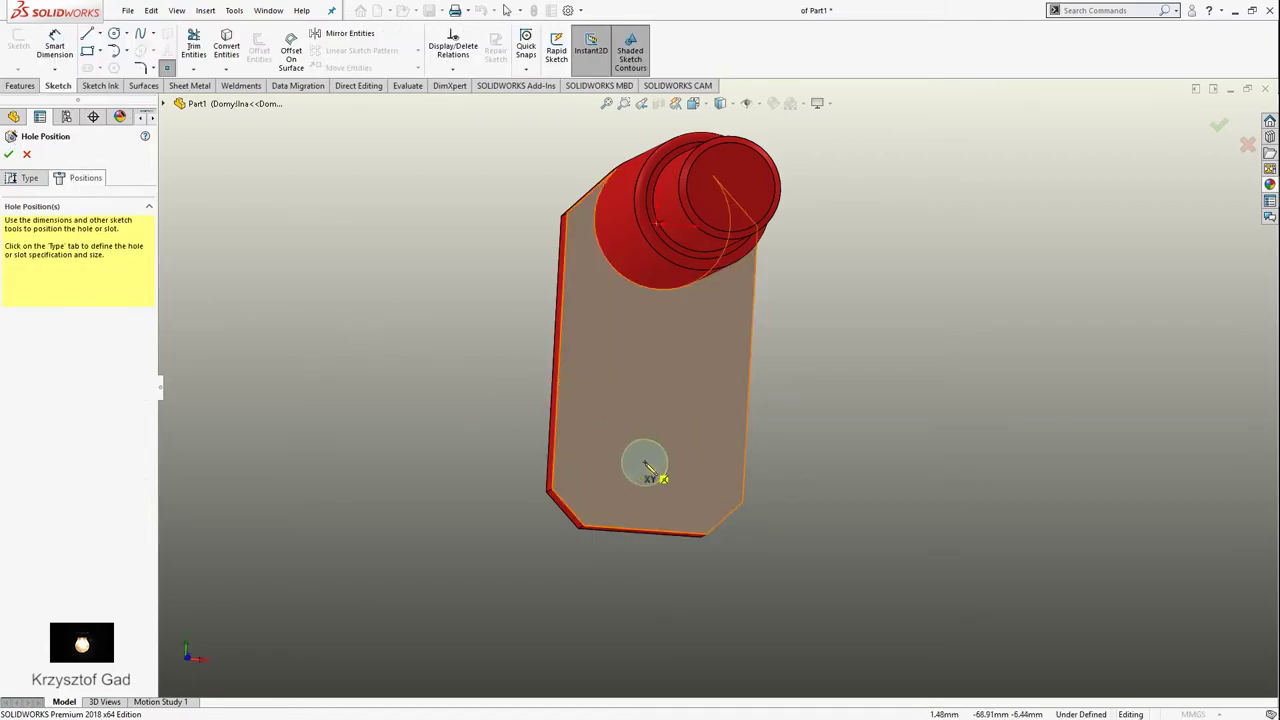
pyautogui.click(609, 485)
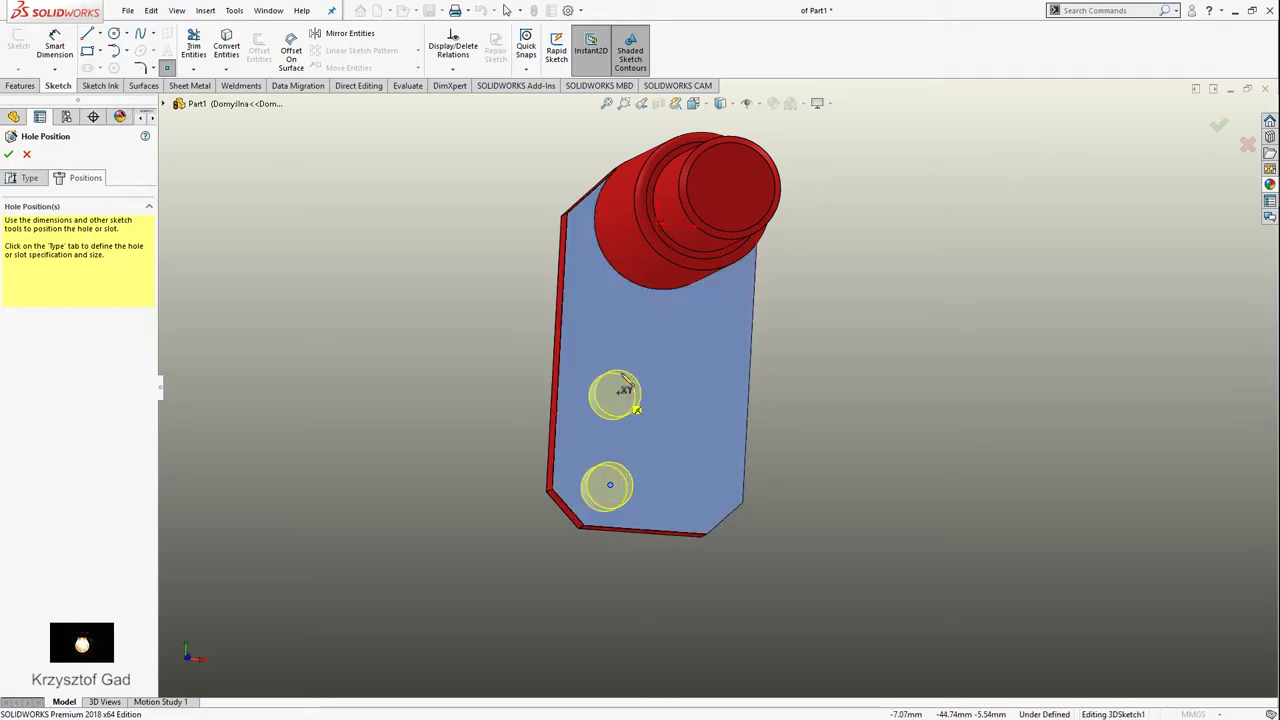
pyautogui.click(623, 357)
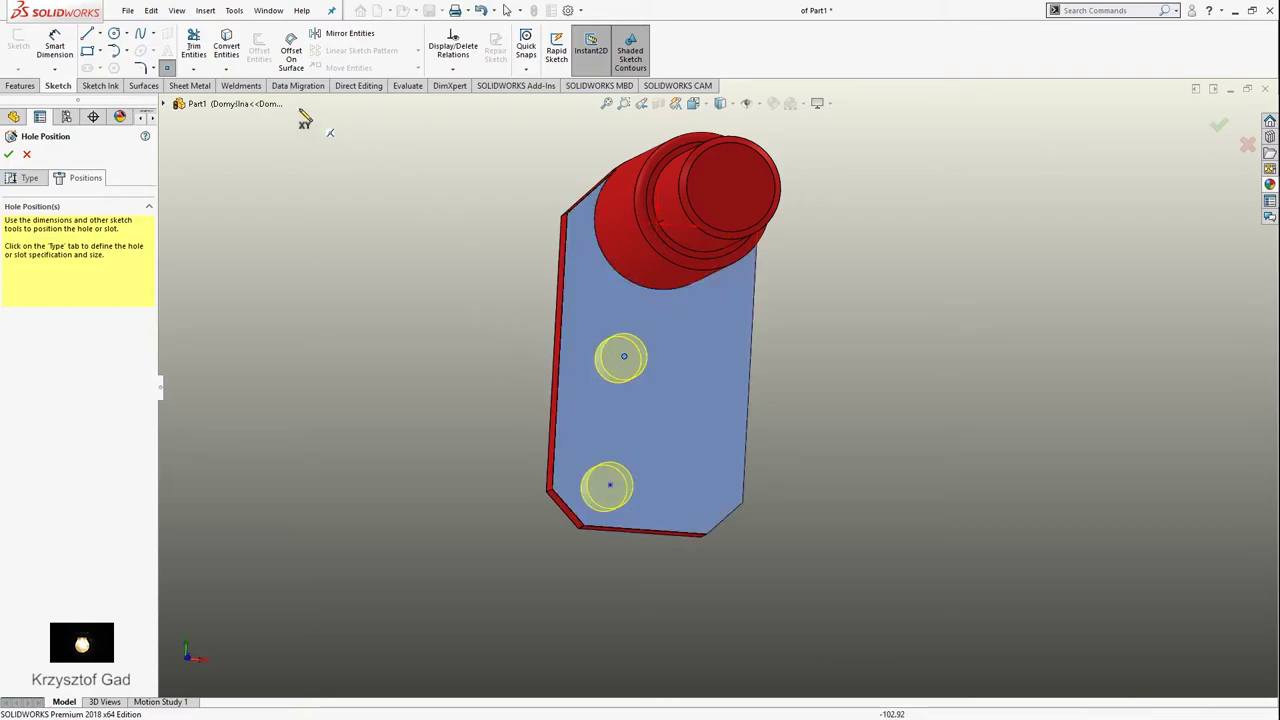
pyautogui.click(56, 43)
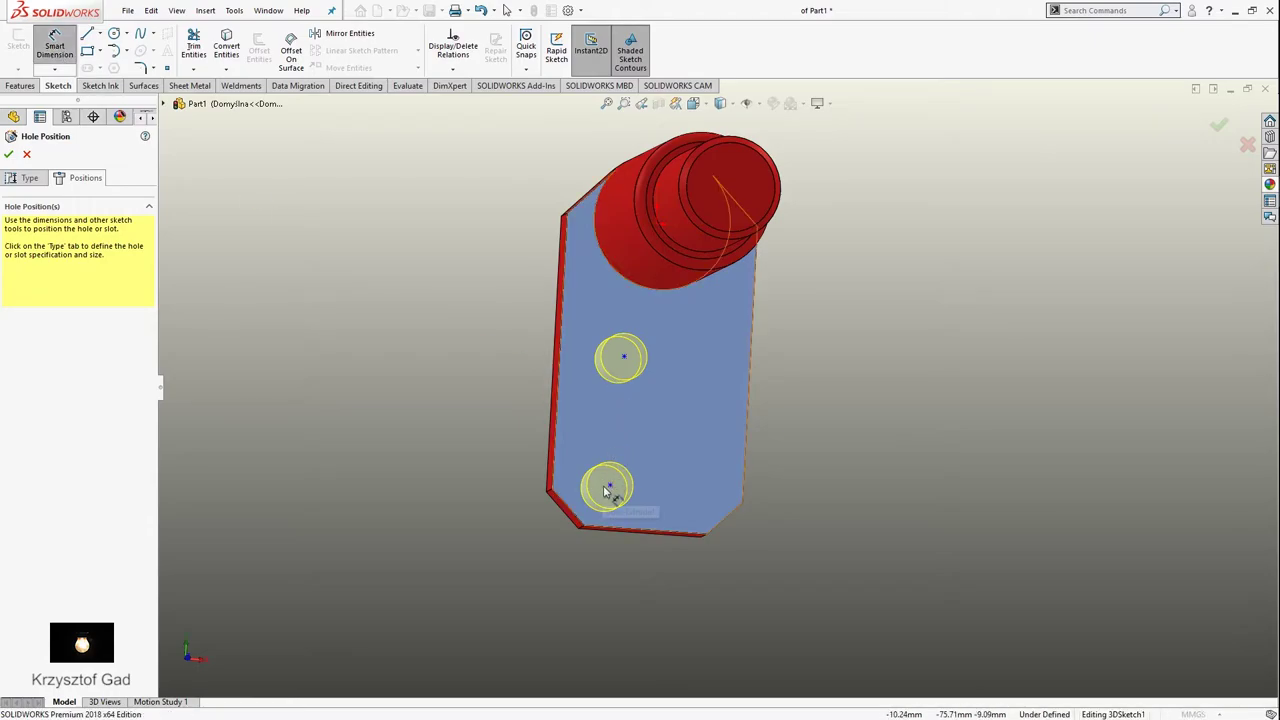
pyautogui.click(625, 356)
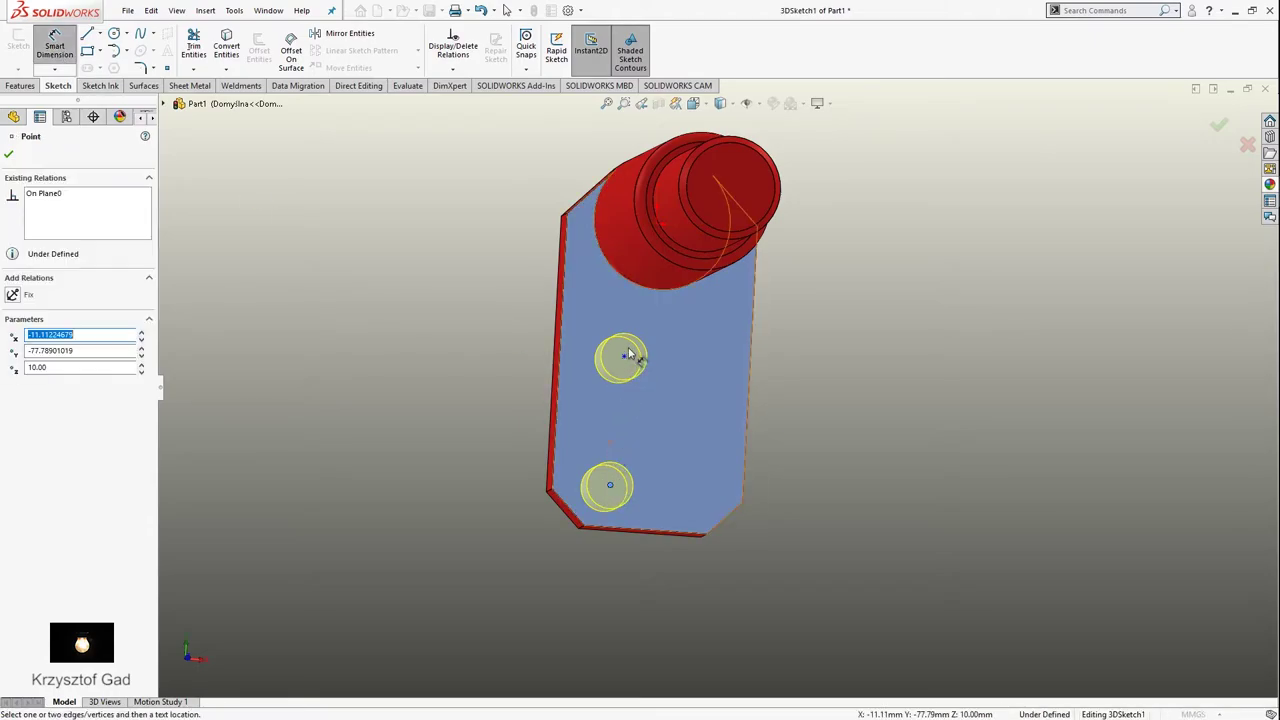
pyautogui.click(610, 485)
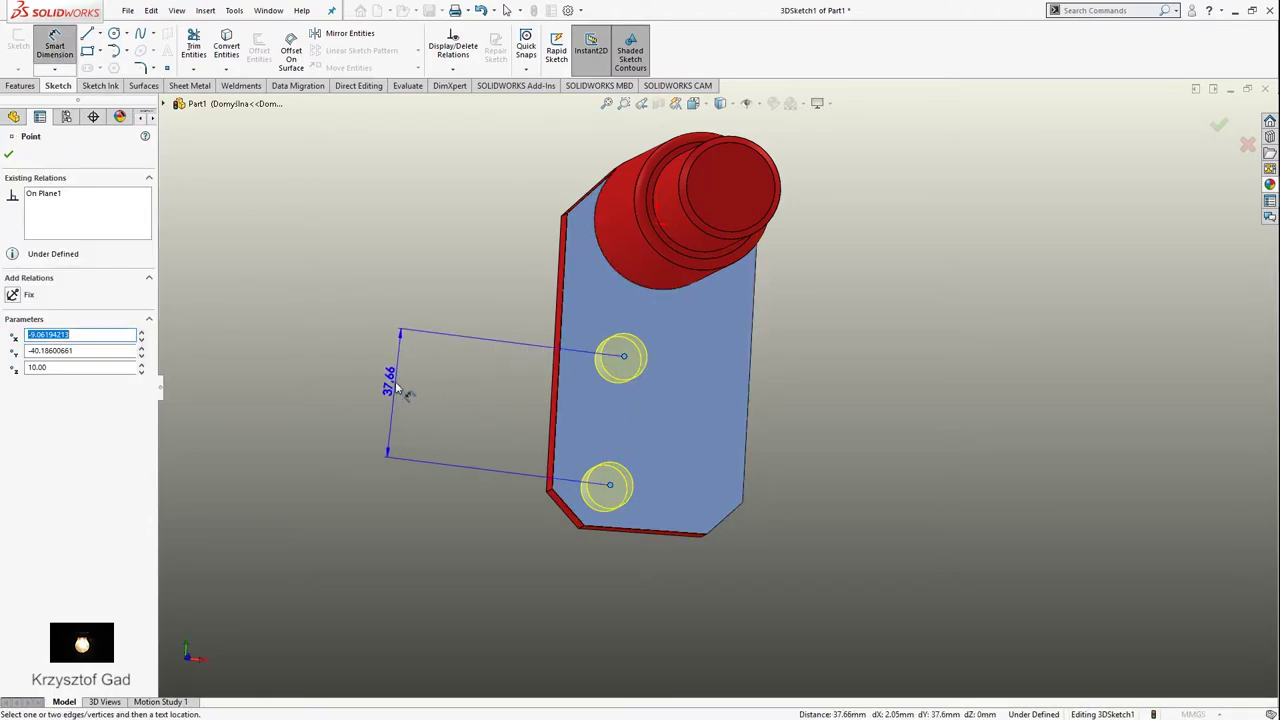
pyautogui.click(395, 388)
pyautogui.write('35')
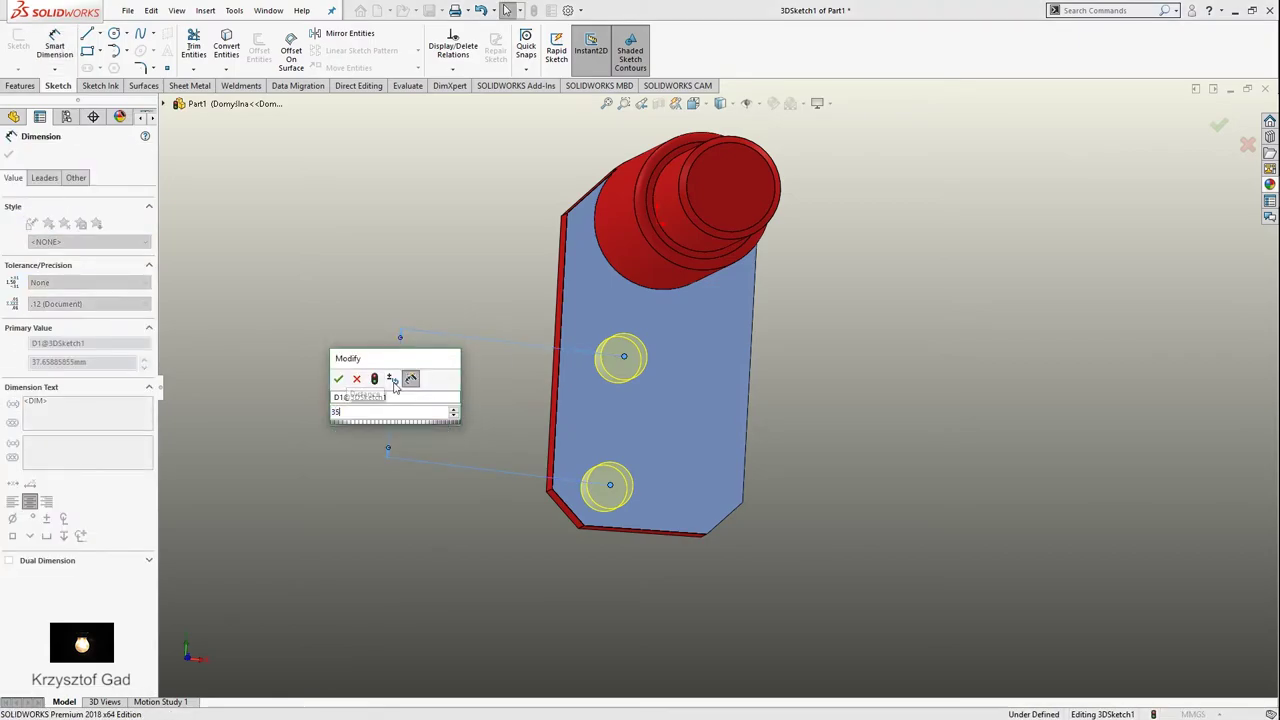
pyautogui.press('Return')
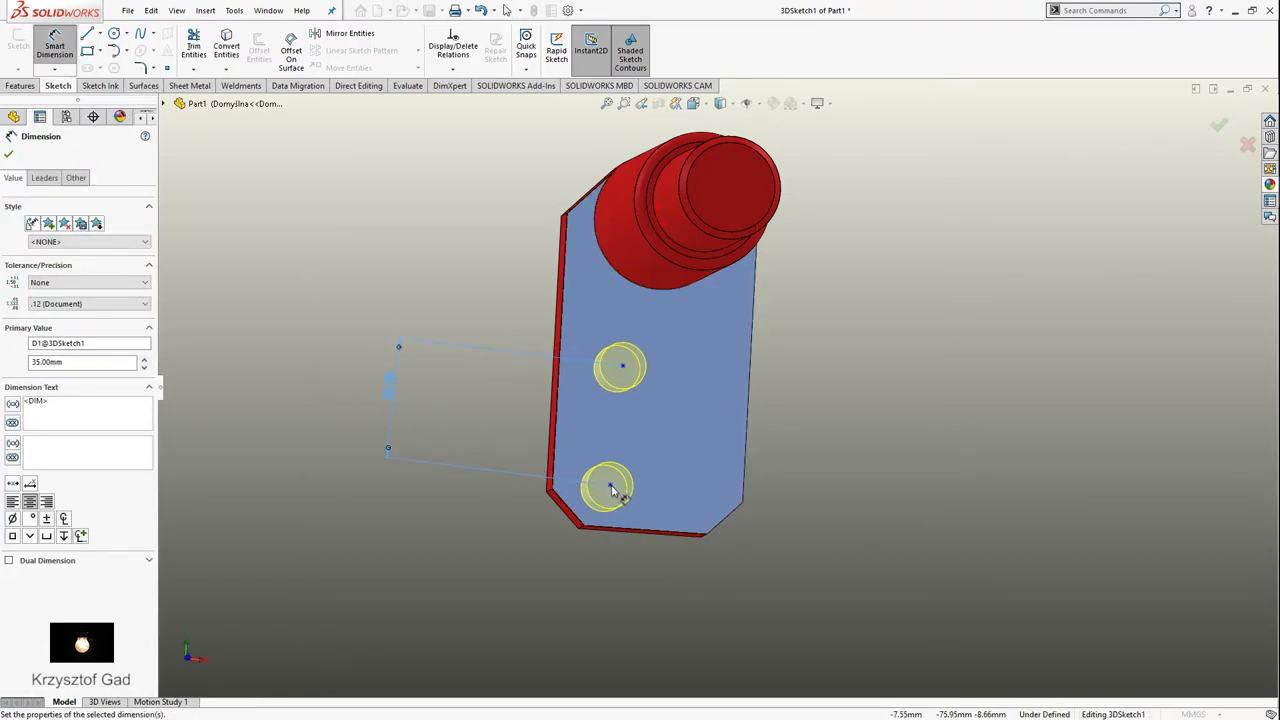
# Locate the lower hole 20 mm from the bottom edge and 28 mm from the side.
pyautogui.click(611, 486)
pyautogui.click(622, 529)
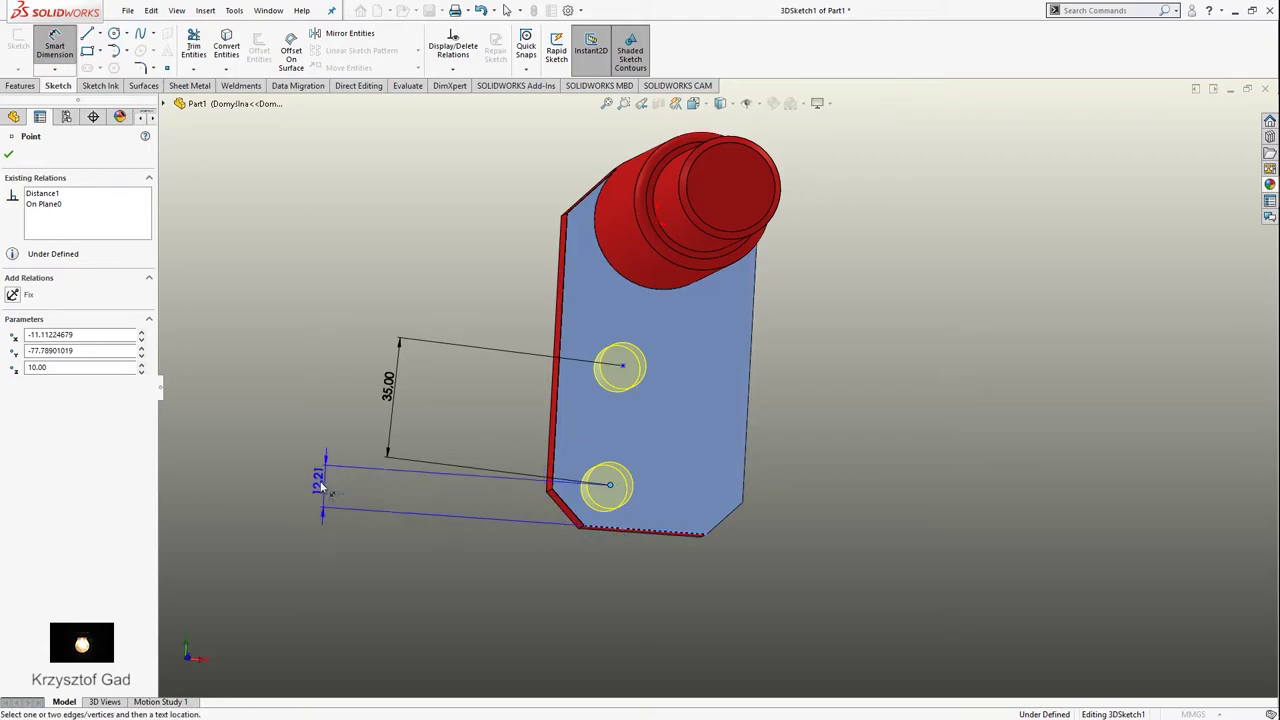
pyautogui.click(322, 487)
pyautogui.write('20')
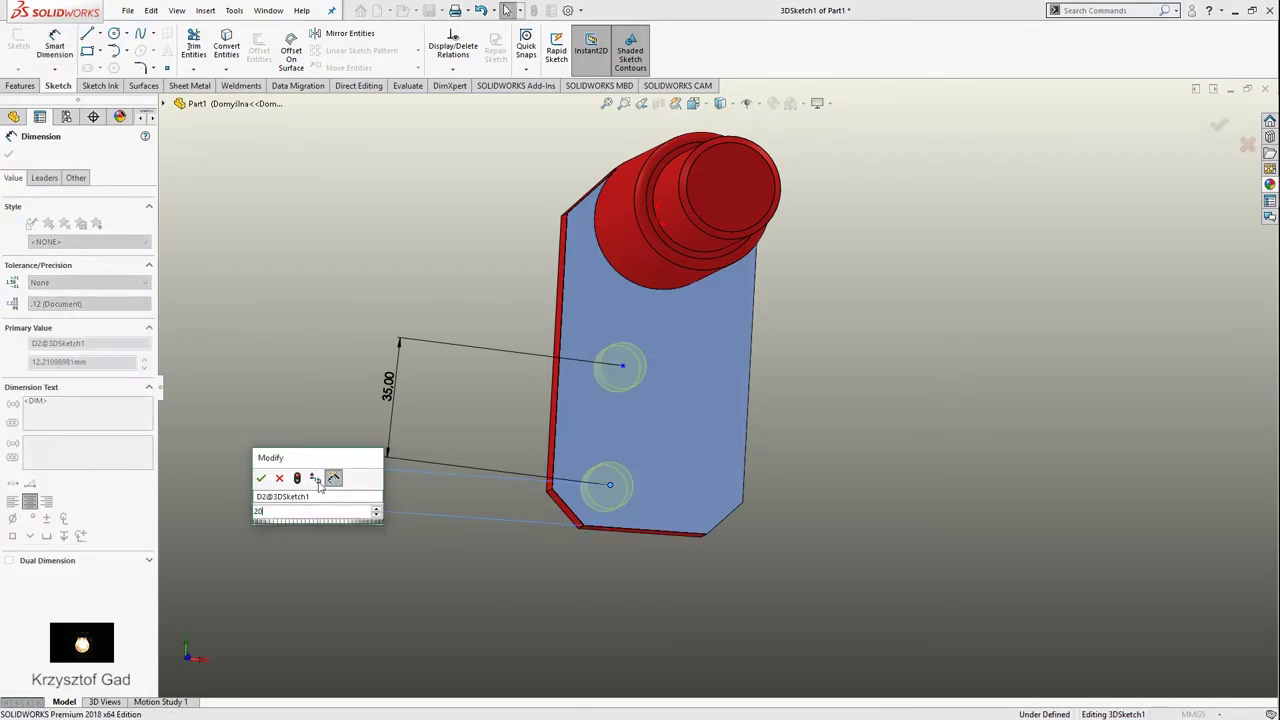
pyautogui.press('Return')
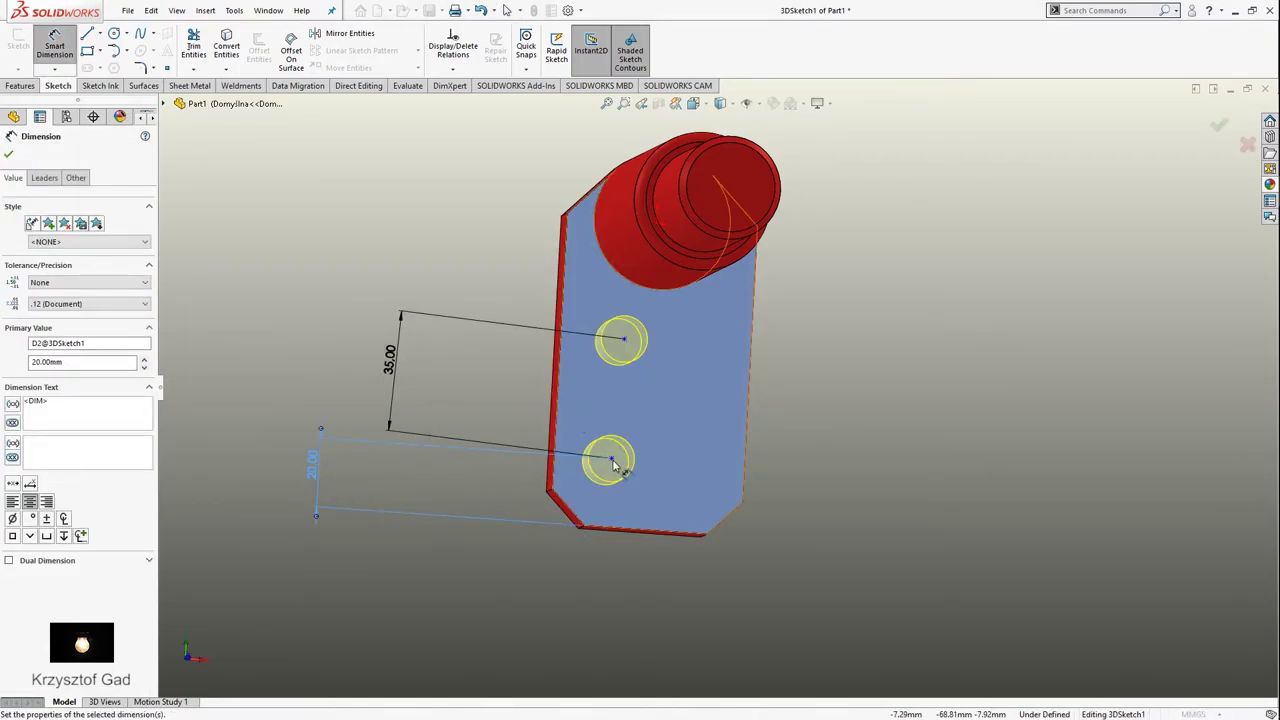
pyautogui.click(612, 460)
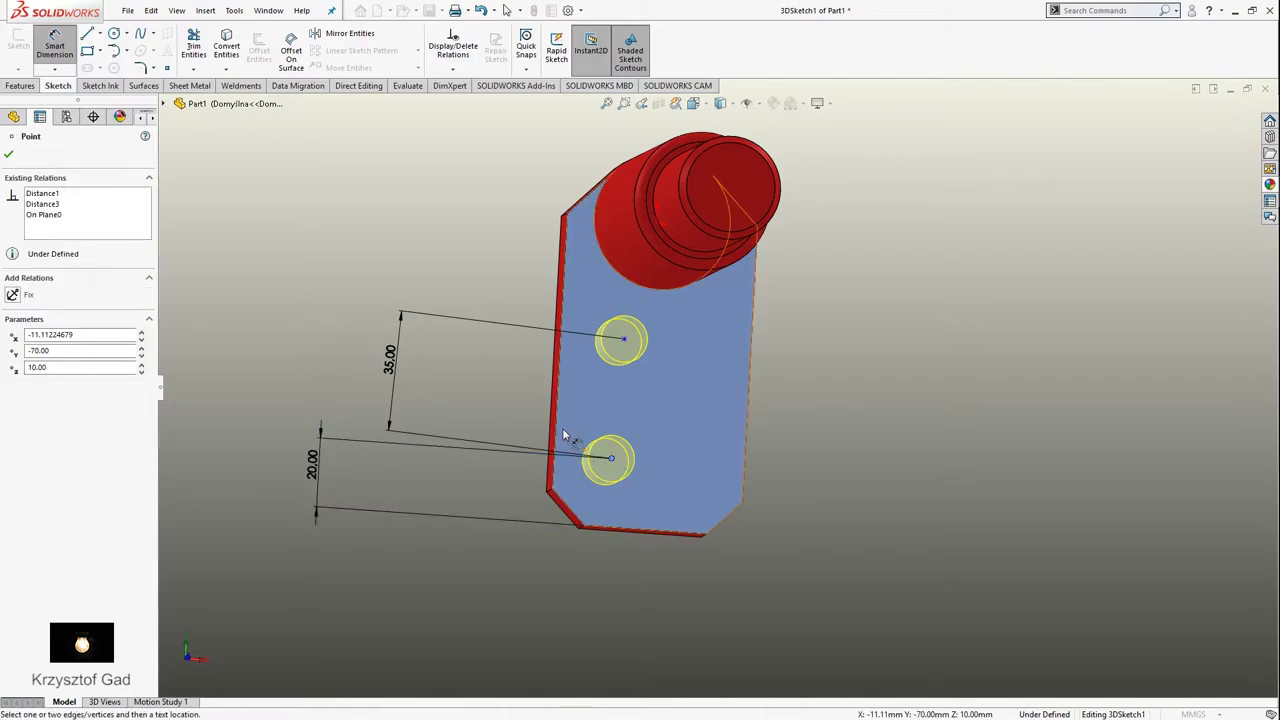
pyautogui.click(517, 408)
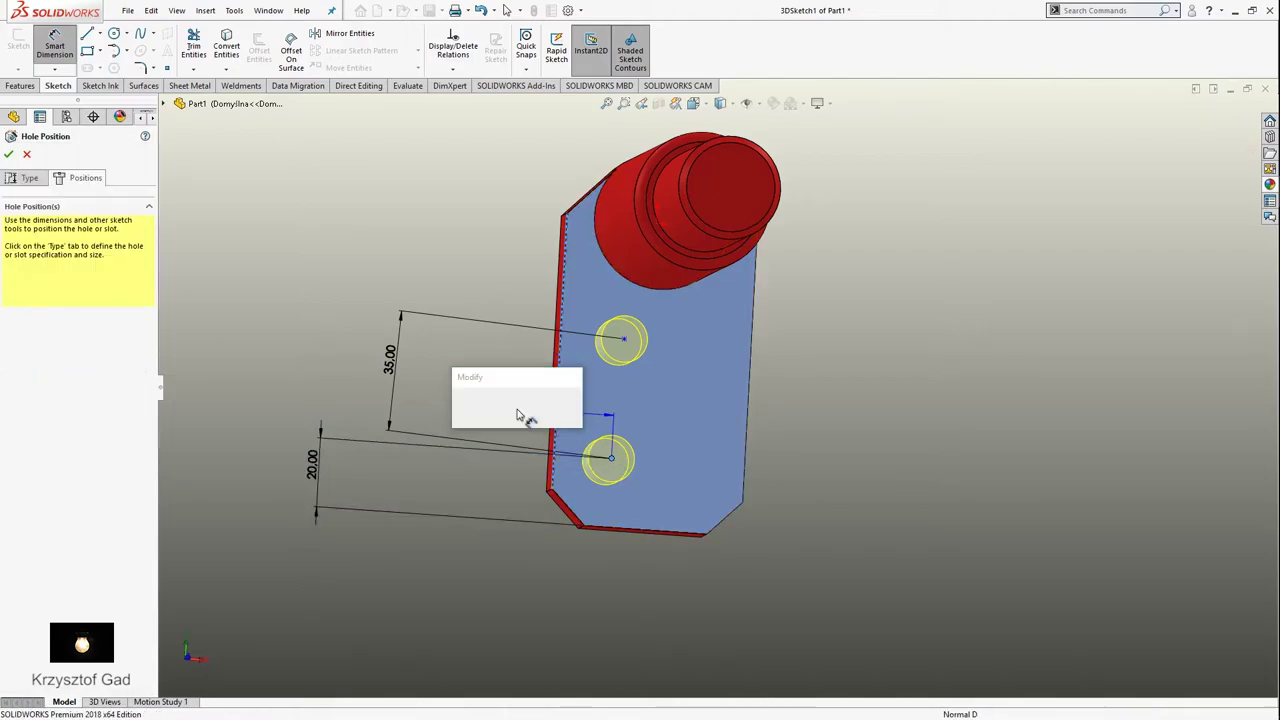
pyautogui.write('28')
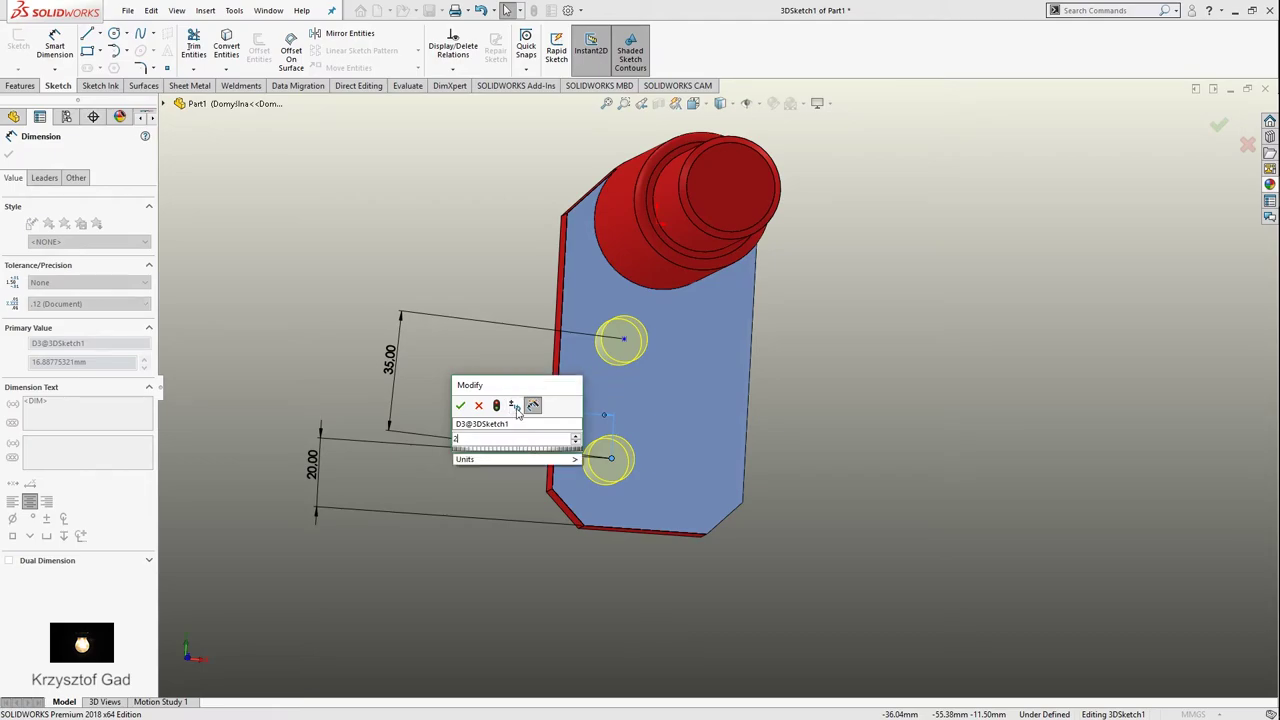
pyautogui.press('Return')
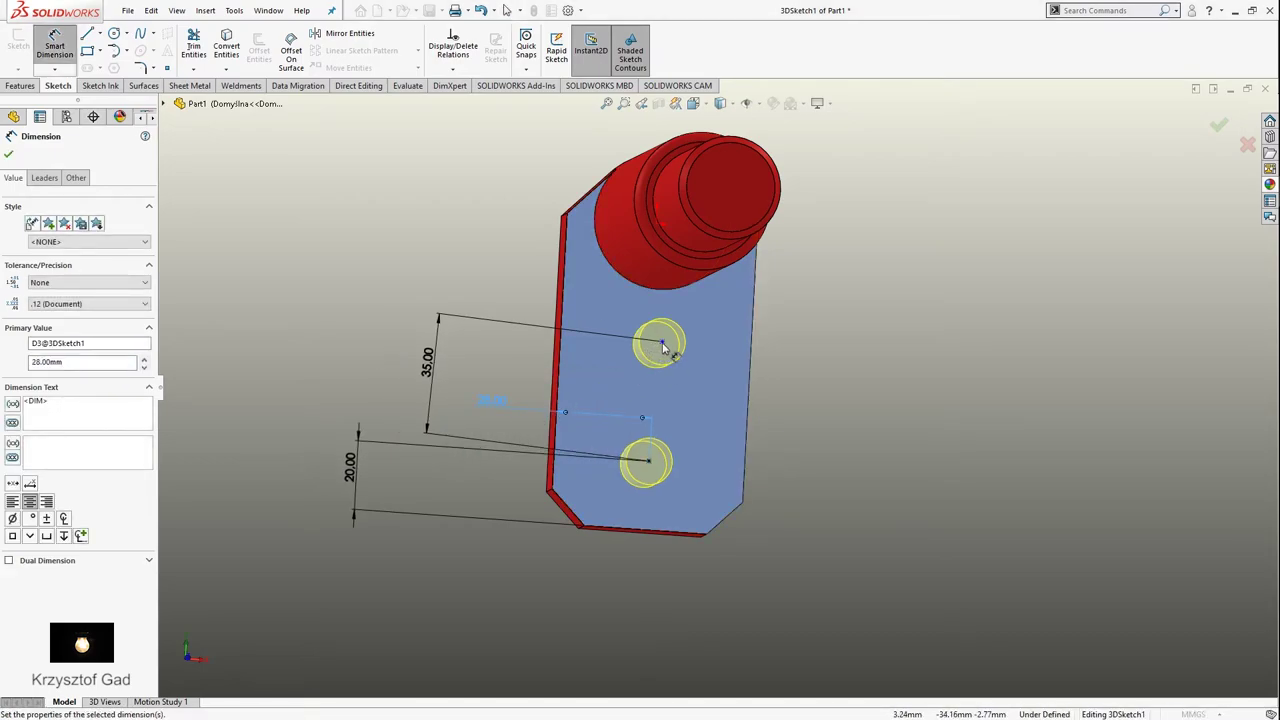
# Set the upper hole 35 mm from the left edge and create both Ø13.5 holes.
pyautogui.click(662, 344)
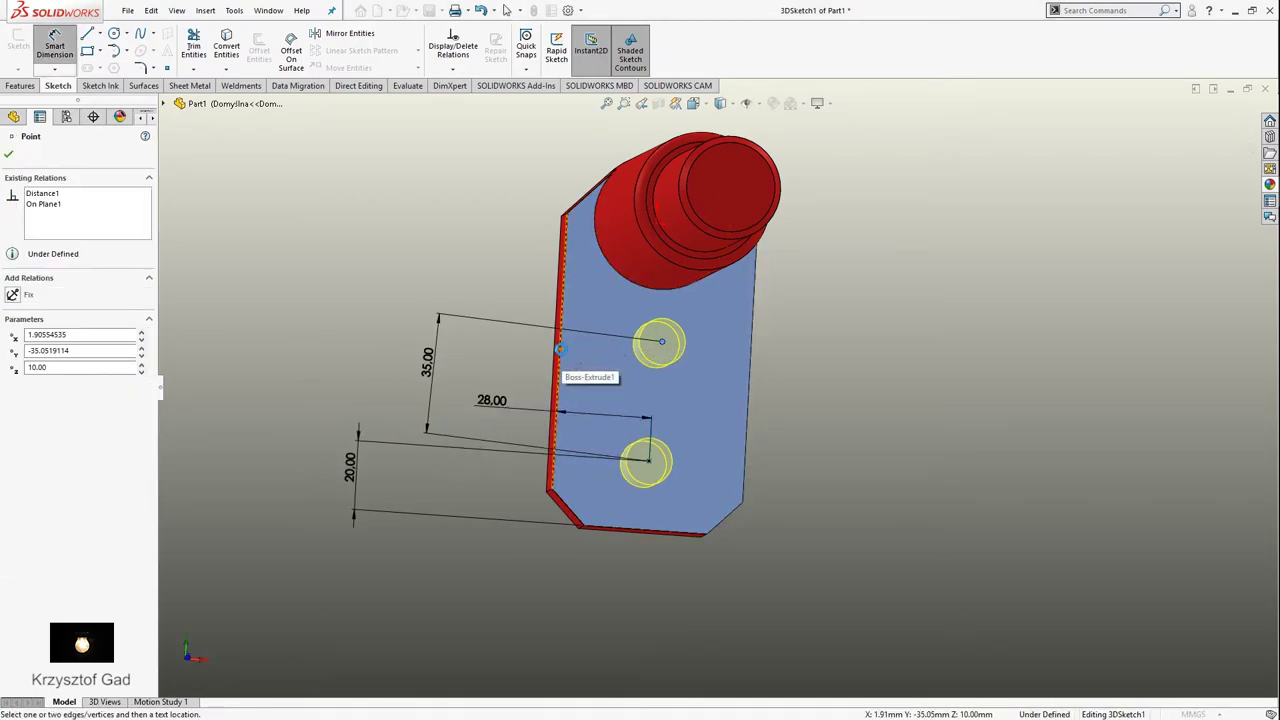
pyautogui.click(560, 348)
pyautogui.click(494, 339)
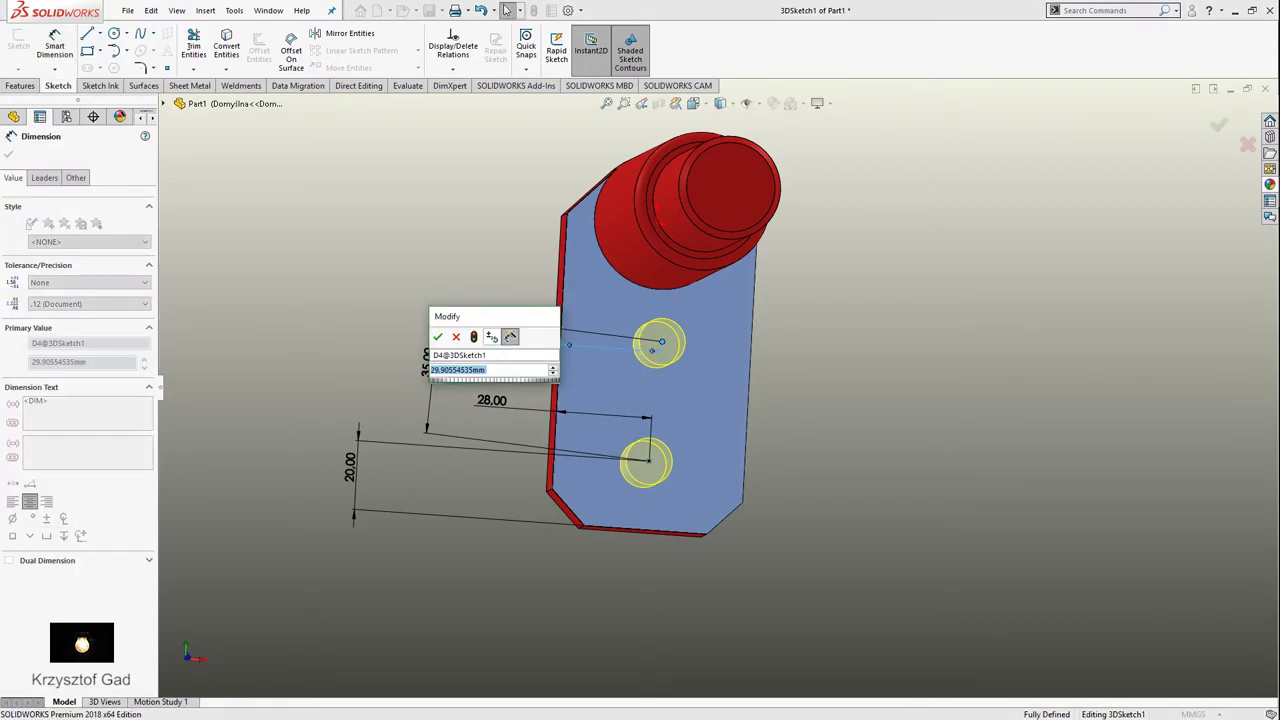
pyautogui.write('35')
pyautogui.press('Return')
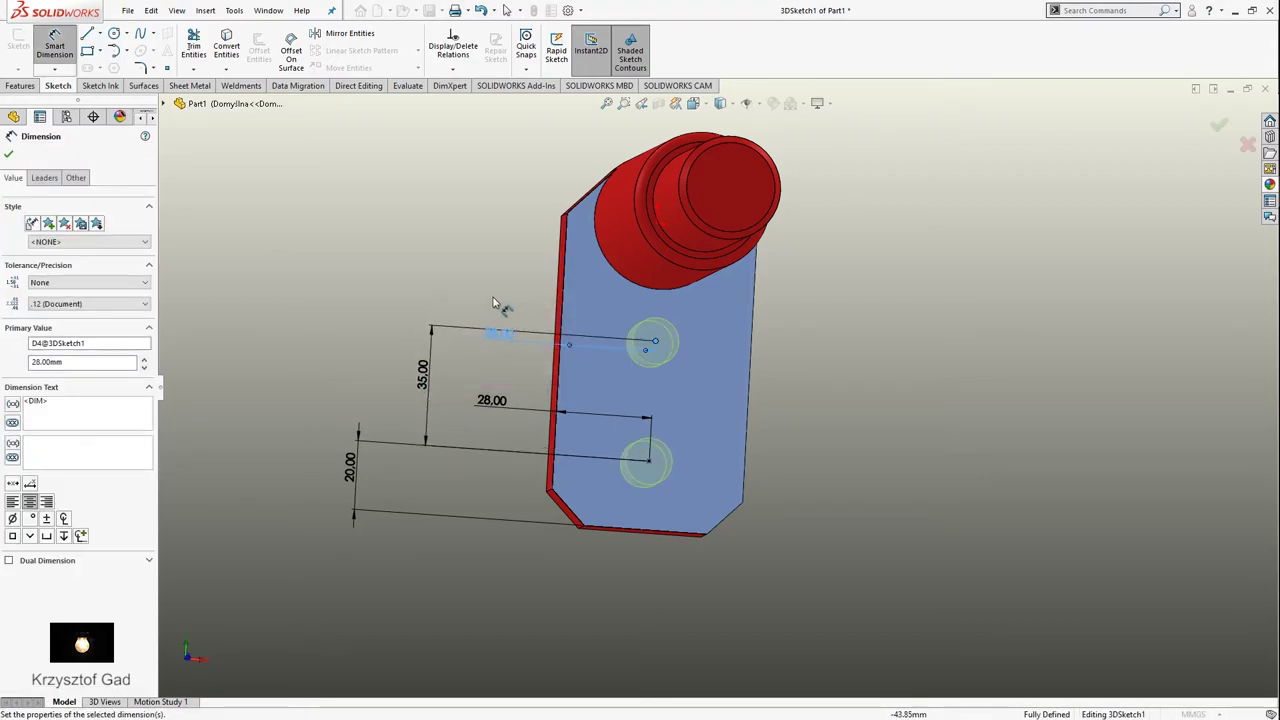
pyautogui.click(8, 156)
pyautogui.click(24, 178)
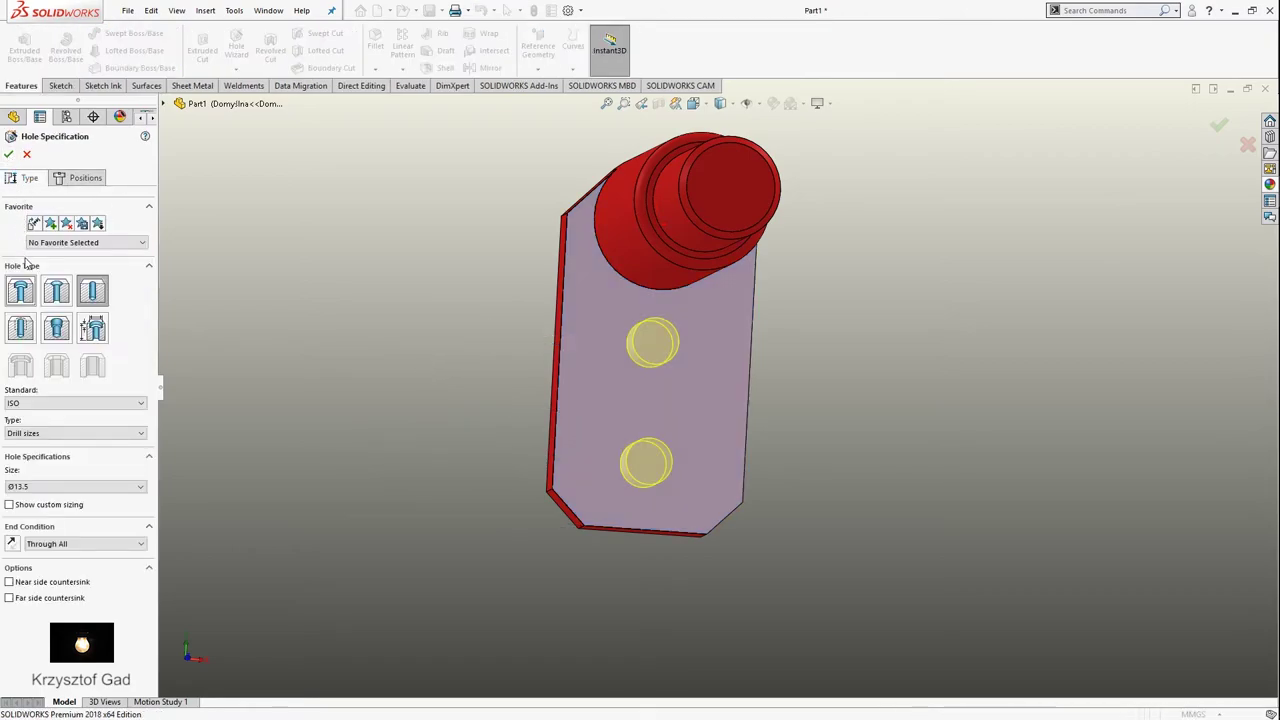
pyautogui.click(9, 156)
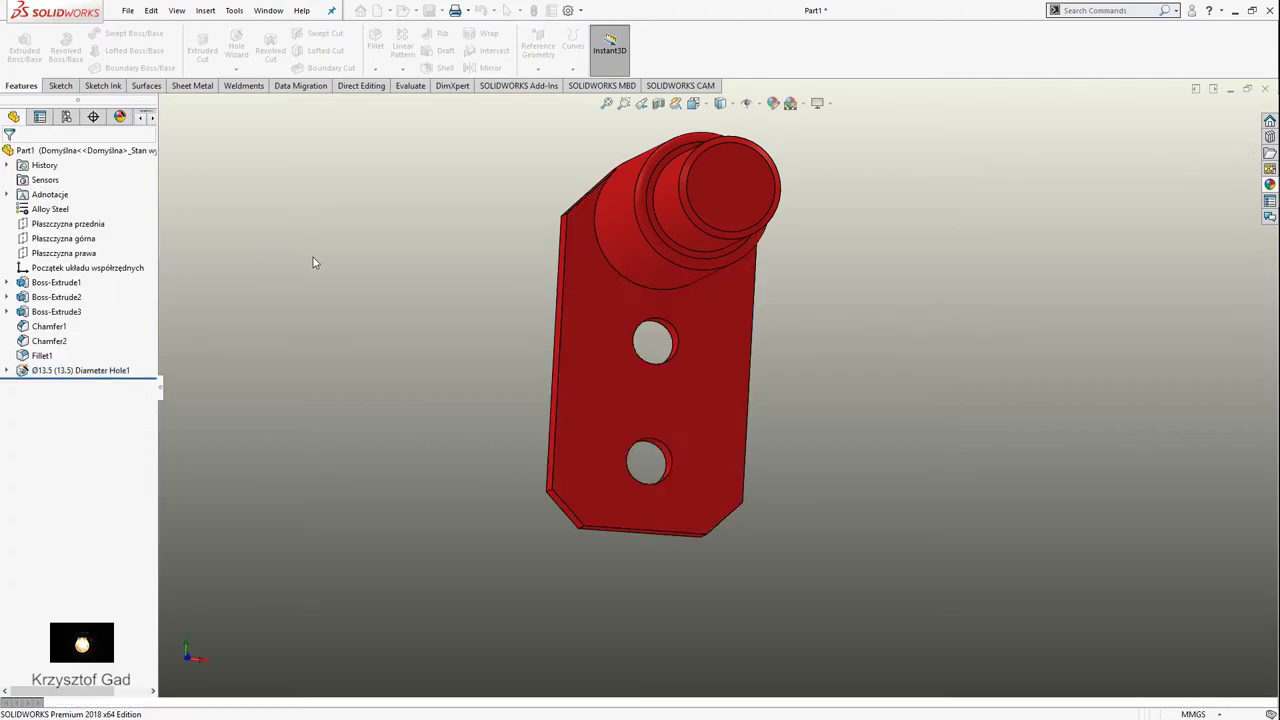
pyautogui.hotkey('ctrl', '7')
pyautogui.press('Left')
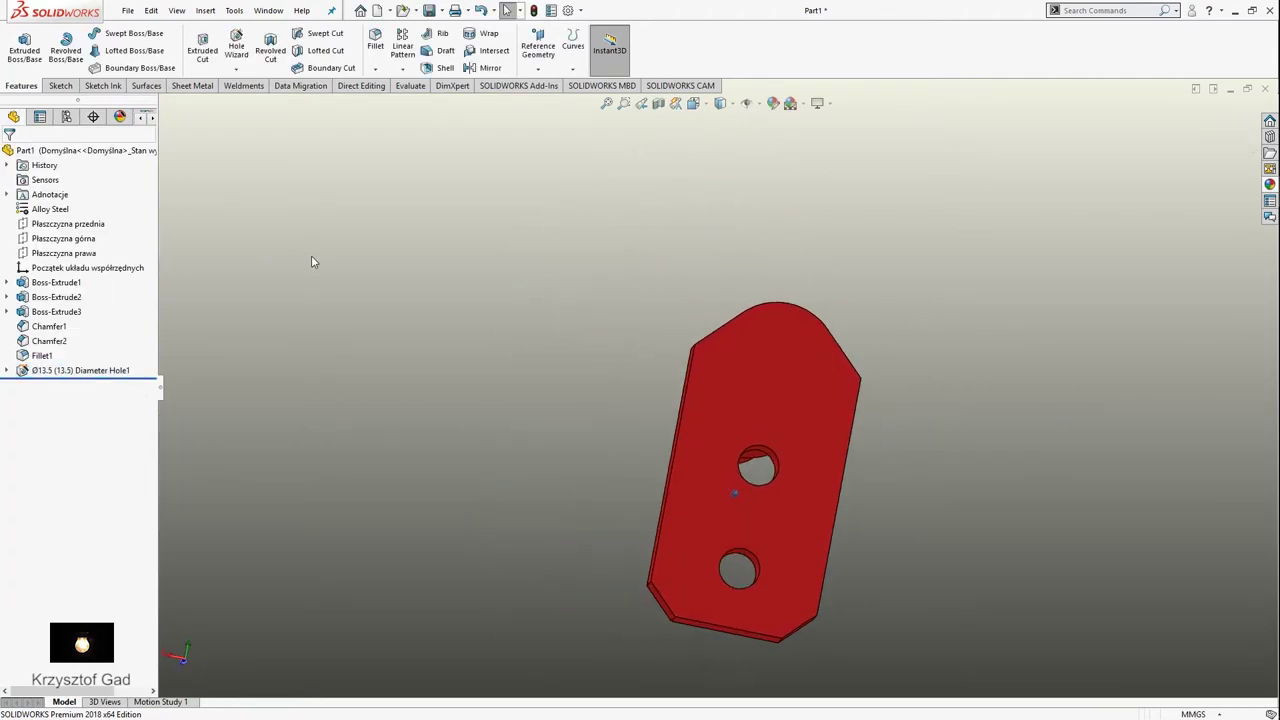
pyautogui.press('Left')
pyautogui.press('Left')
pyautogui.press('Left')
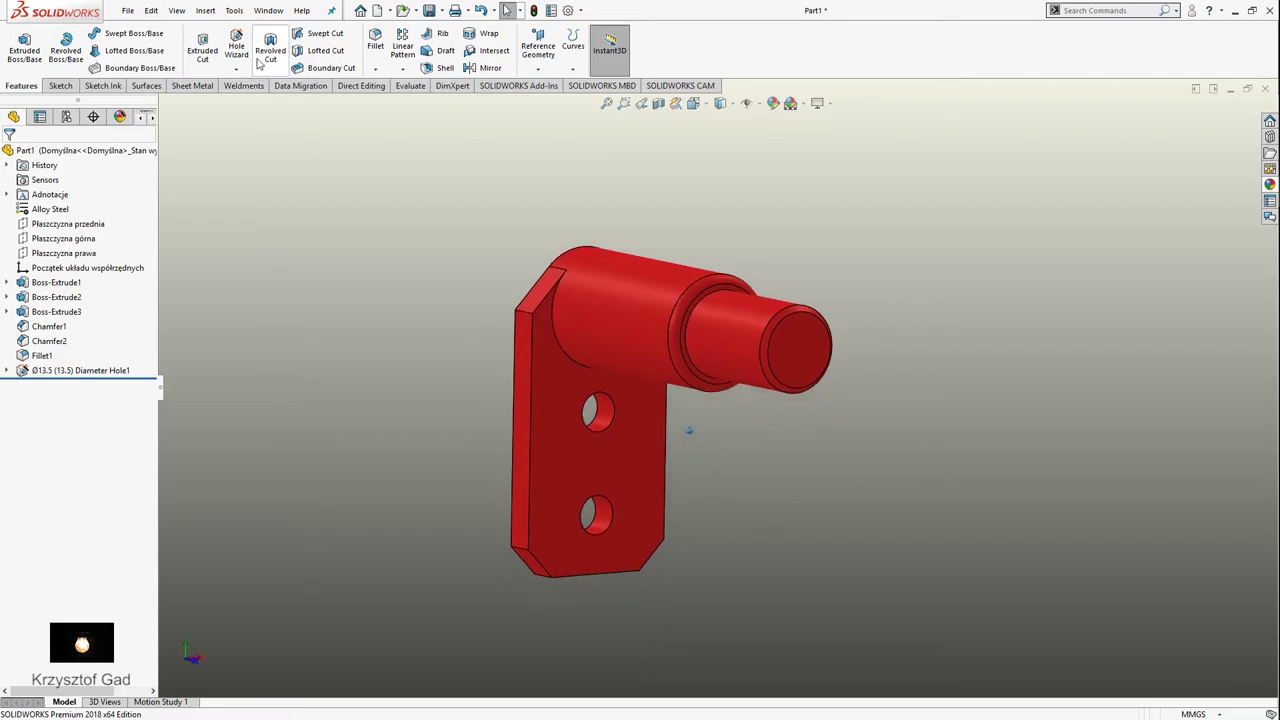
# Set up a Ø9.0 through-all hole with its point on the small shaft cylinder.
pyautogui.click(236, 68)
pyautogui.click(248, 84)
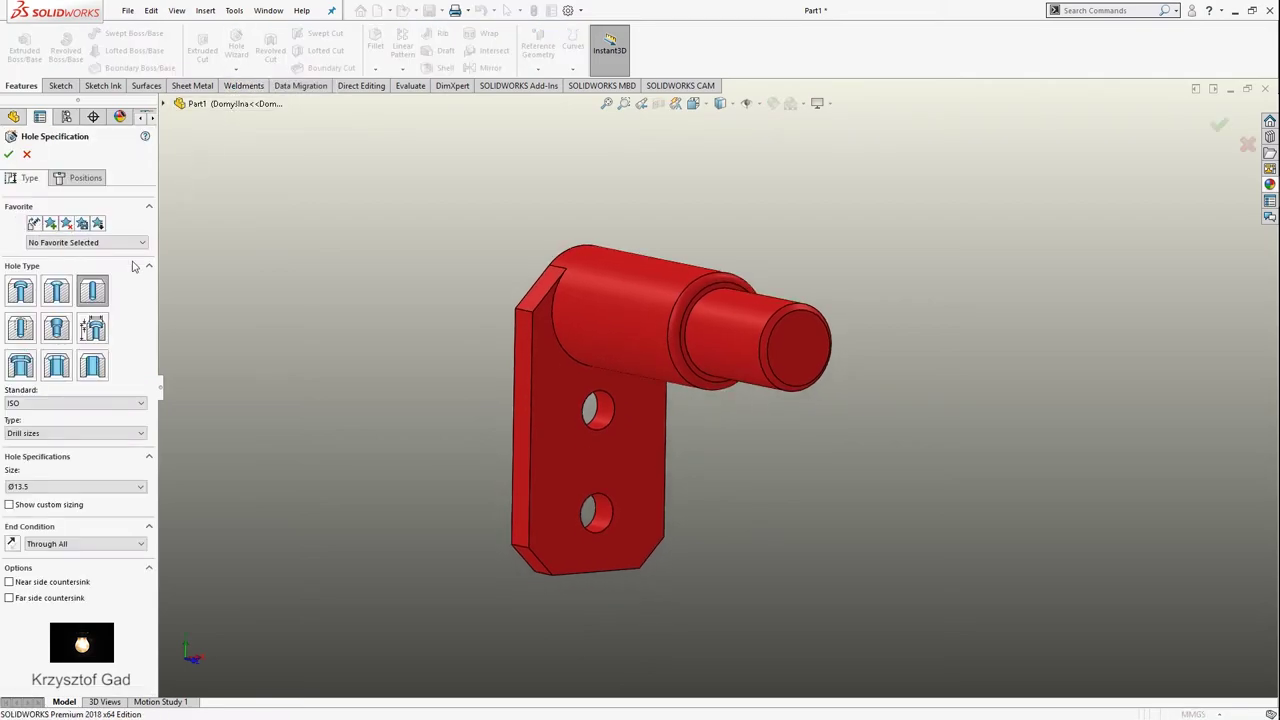
pyautogui.click(87, 487)
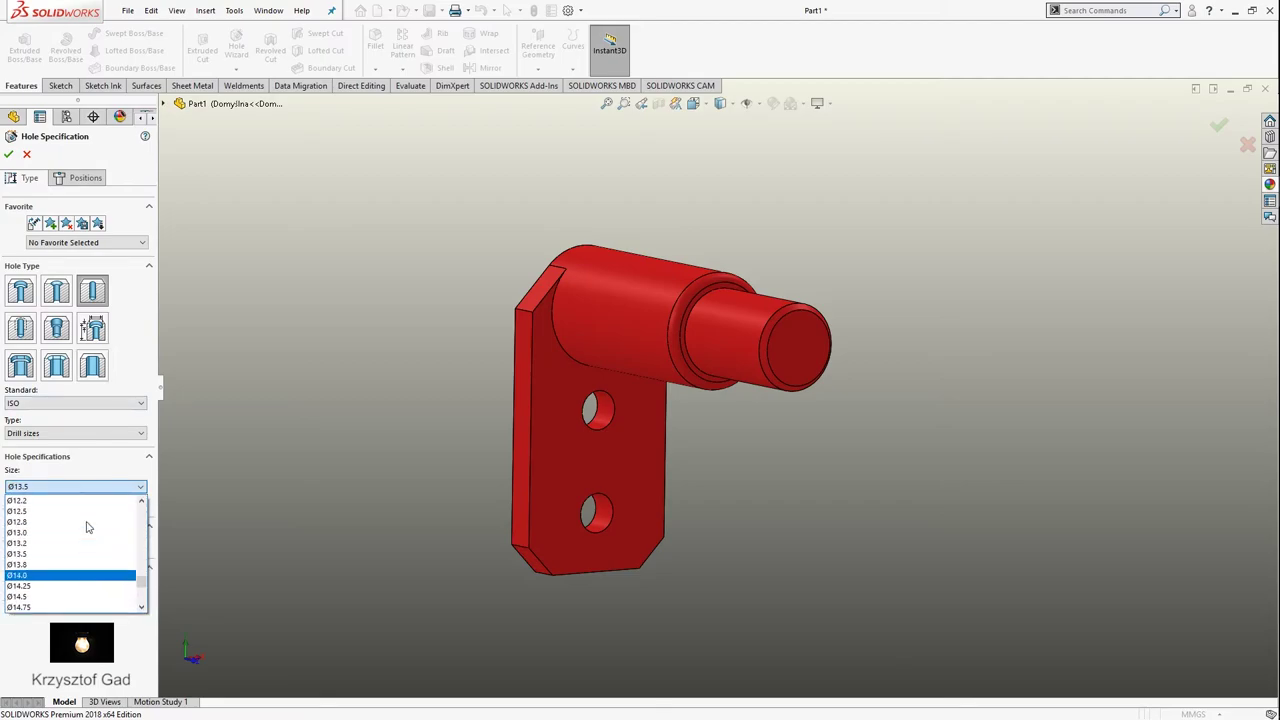
pyautogui.scroll(2, 90, 525)
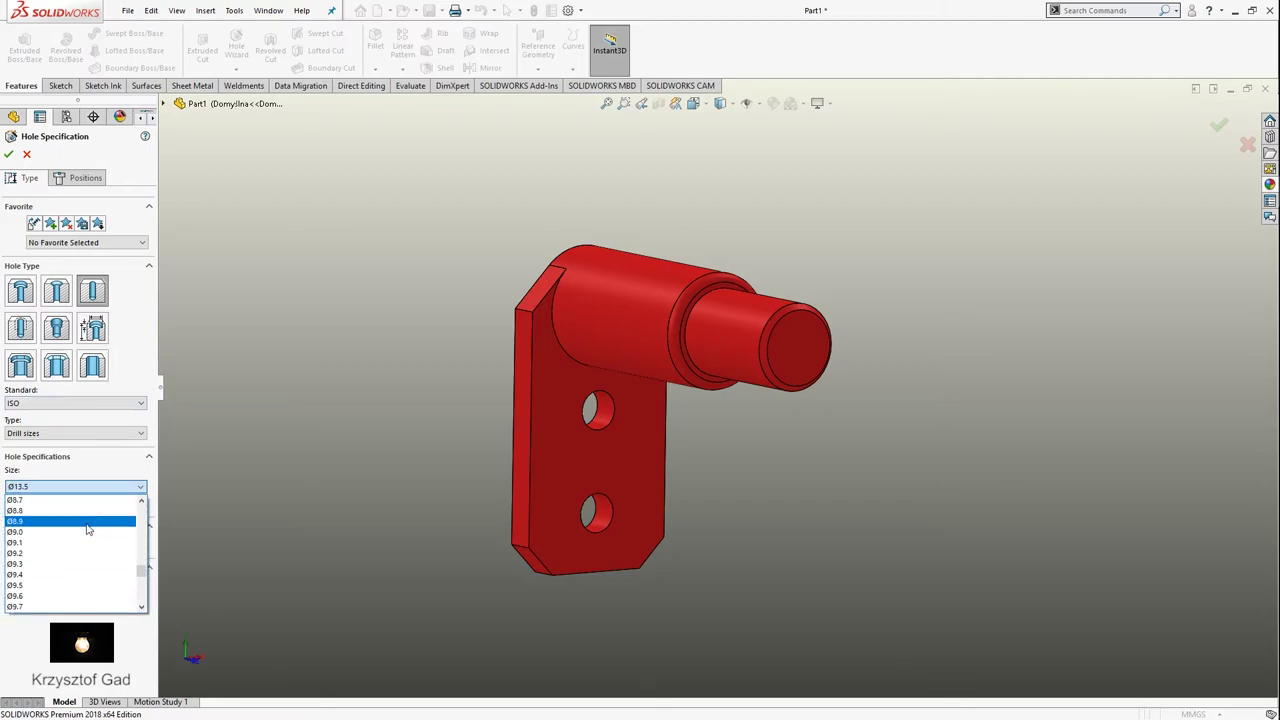
pyautogui.click(88, 532)
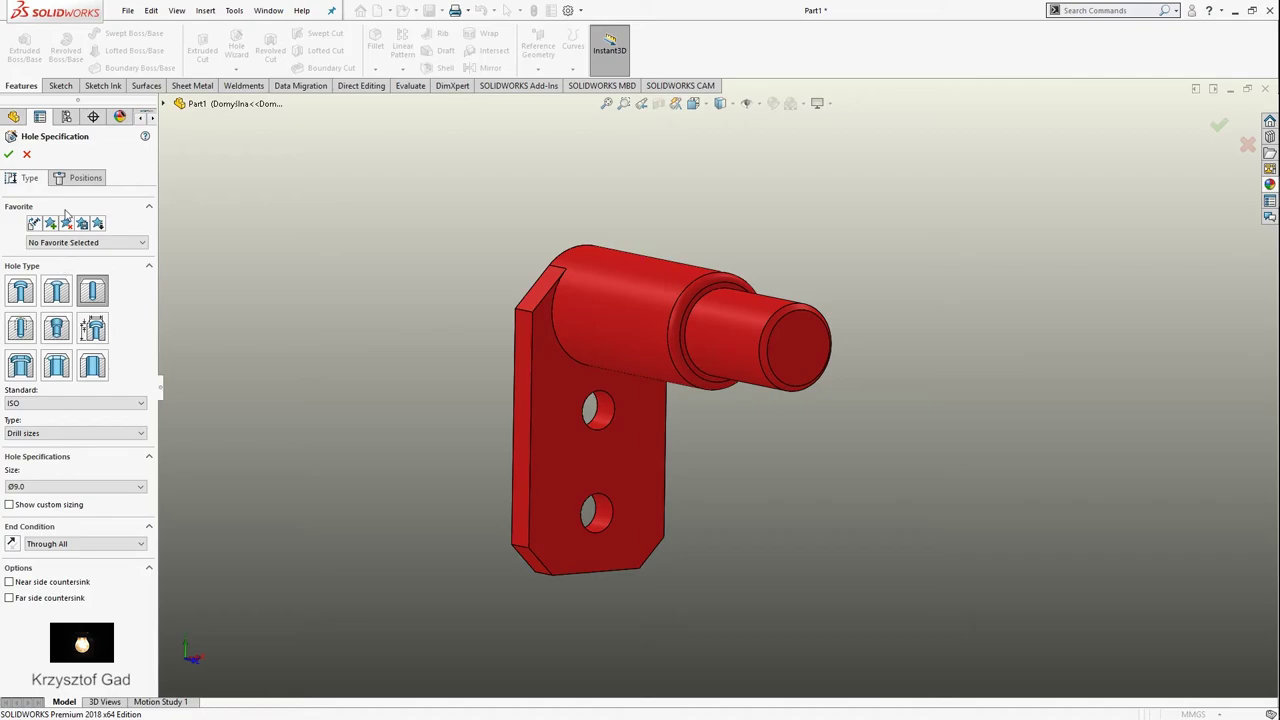
pyautogui.click(74, 180)
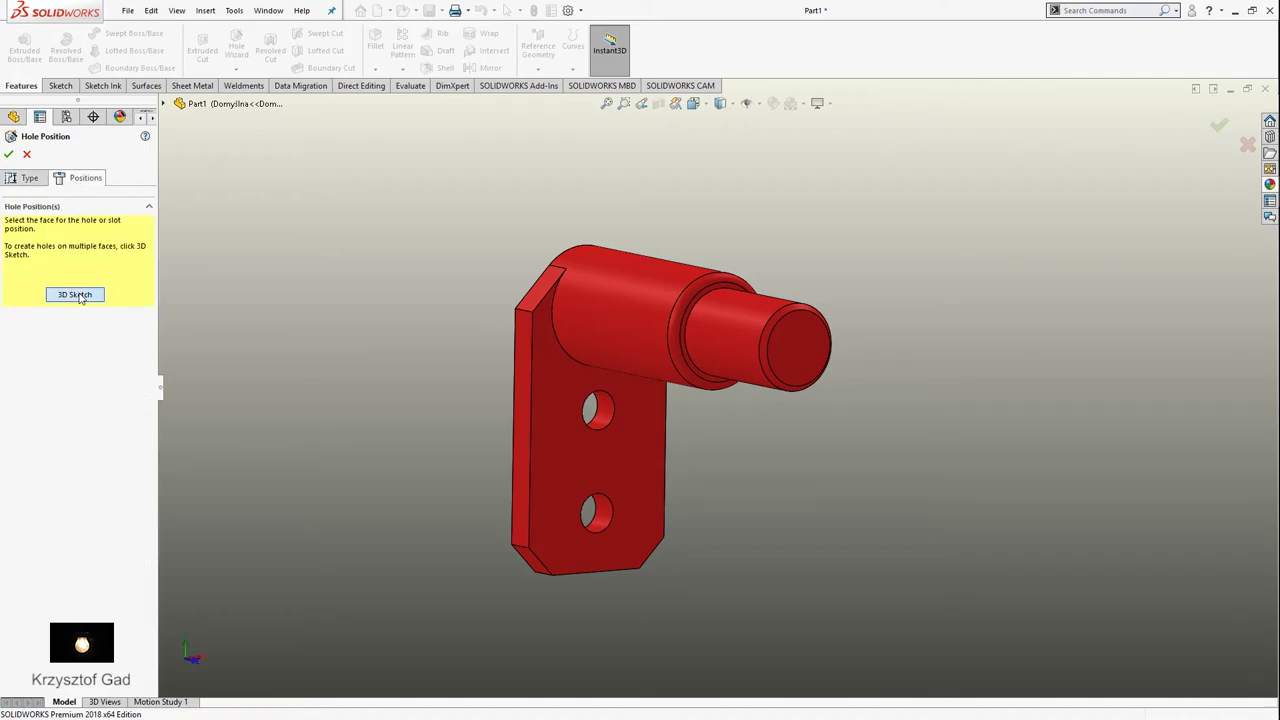
pyautogui.click(76, 295)
pyautogui.moveTo(650, 420); pyautogui.dragTo(813, 333, button='middle')
pyautogui.click(814, 326)
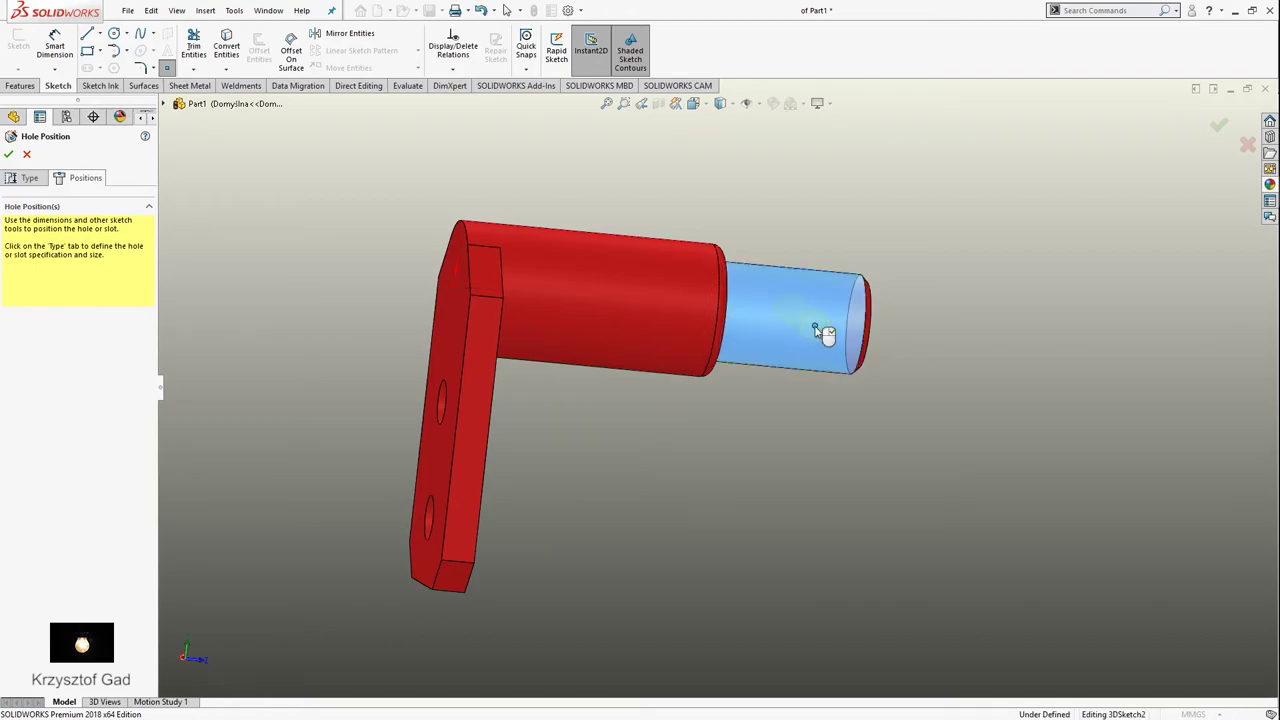
# Dimension the hole point 111 mm from the plate face.
pyautogui.click(50, 48)
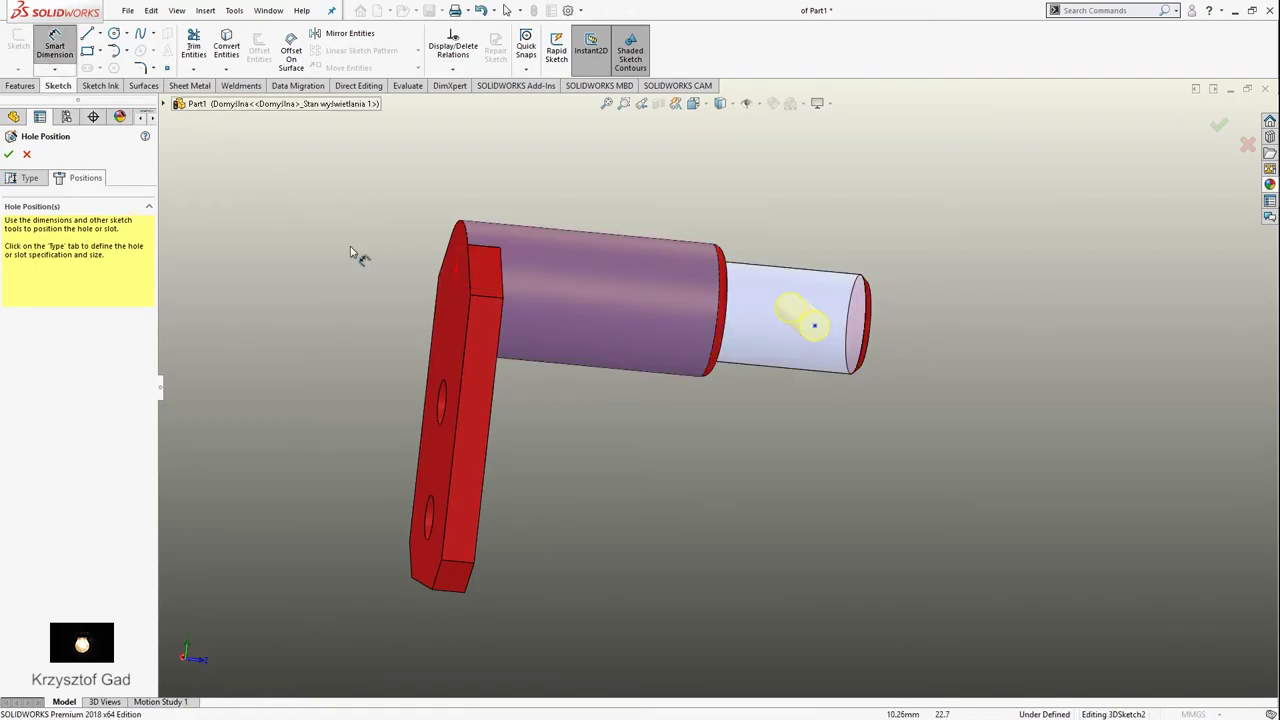
pyautogui.click(815, 327)
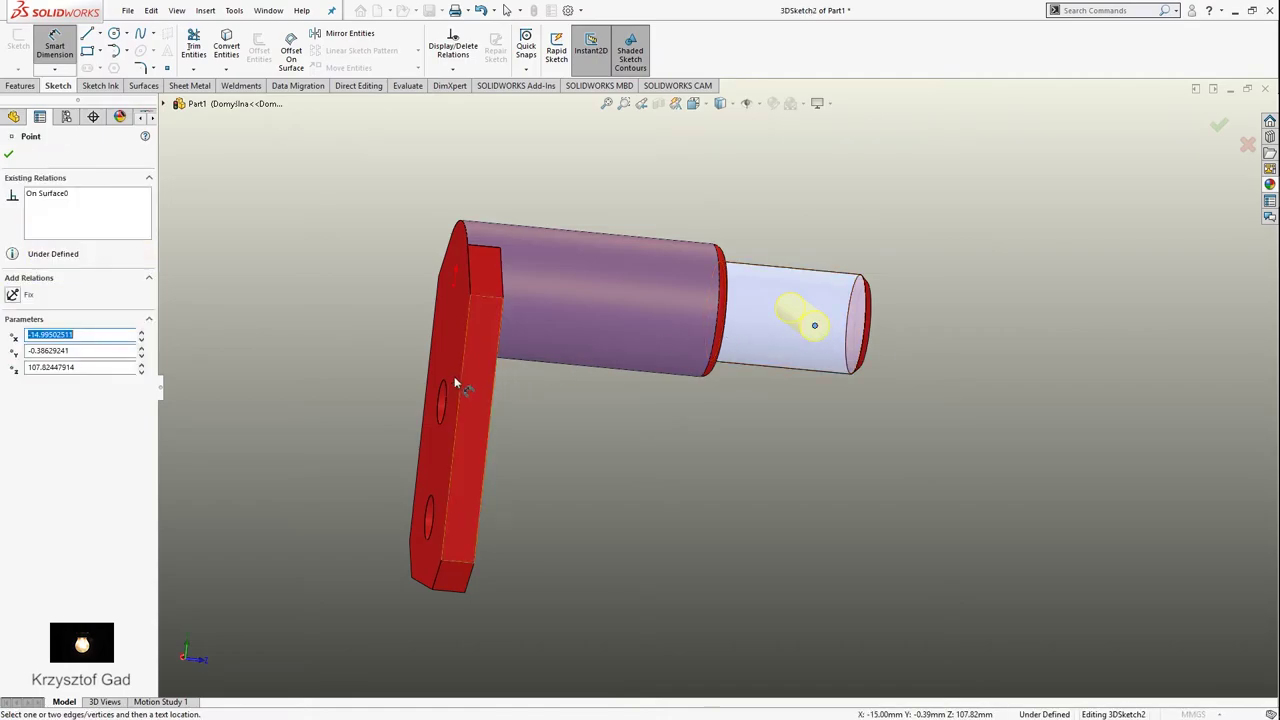
pyautogui.click(437, 339)
pyautogui.click(678, 148)
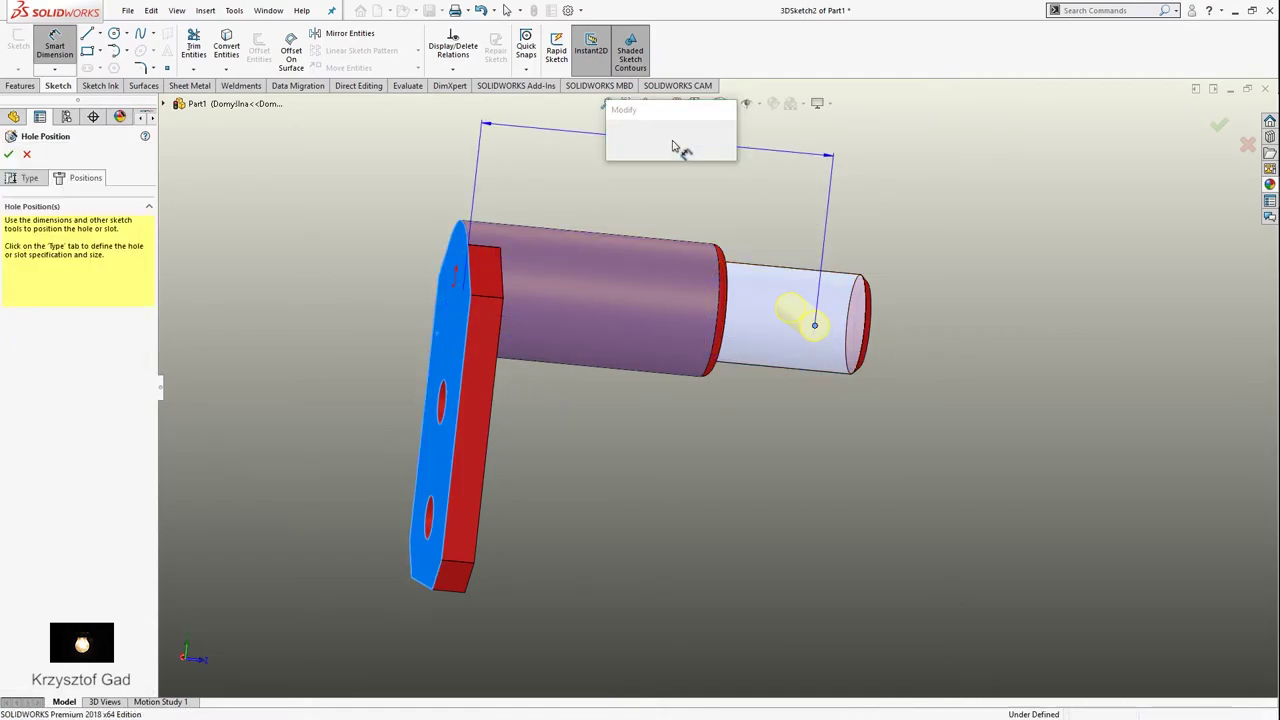
pyautogui.write('111')
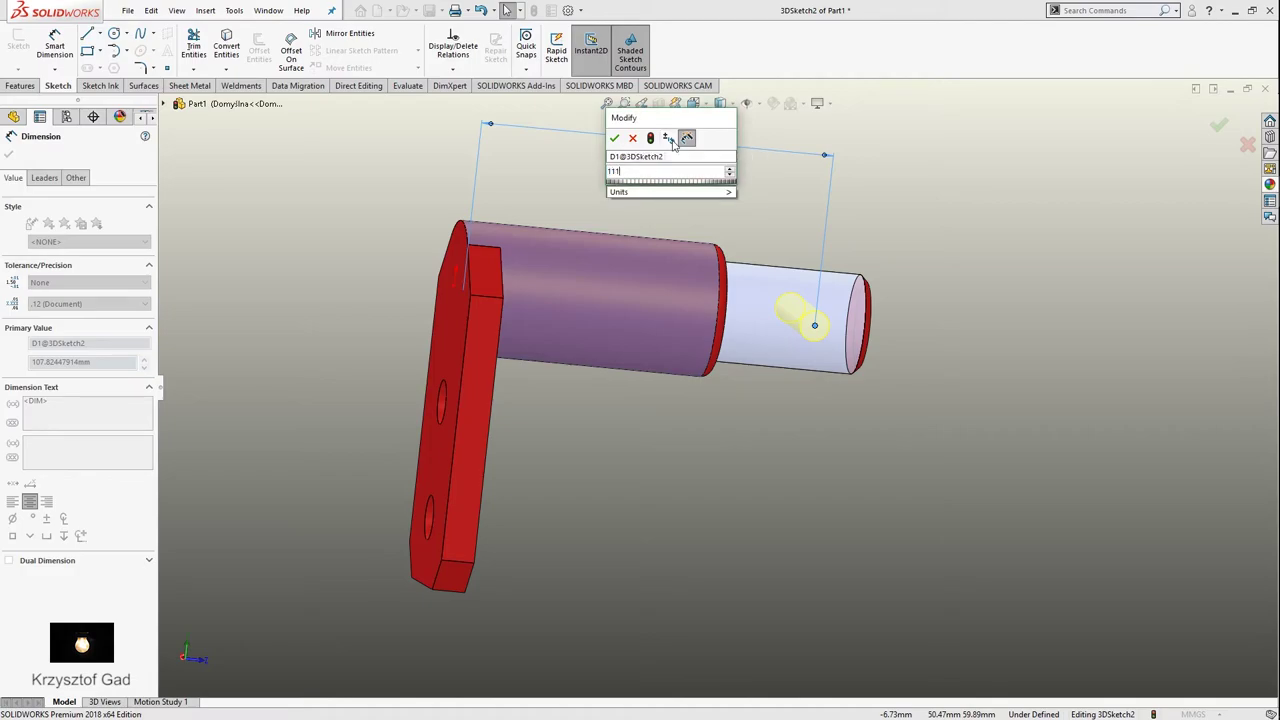
pyautogui.press('Return')
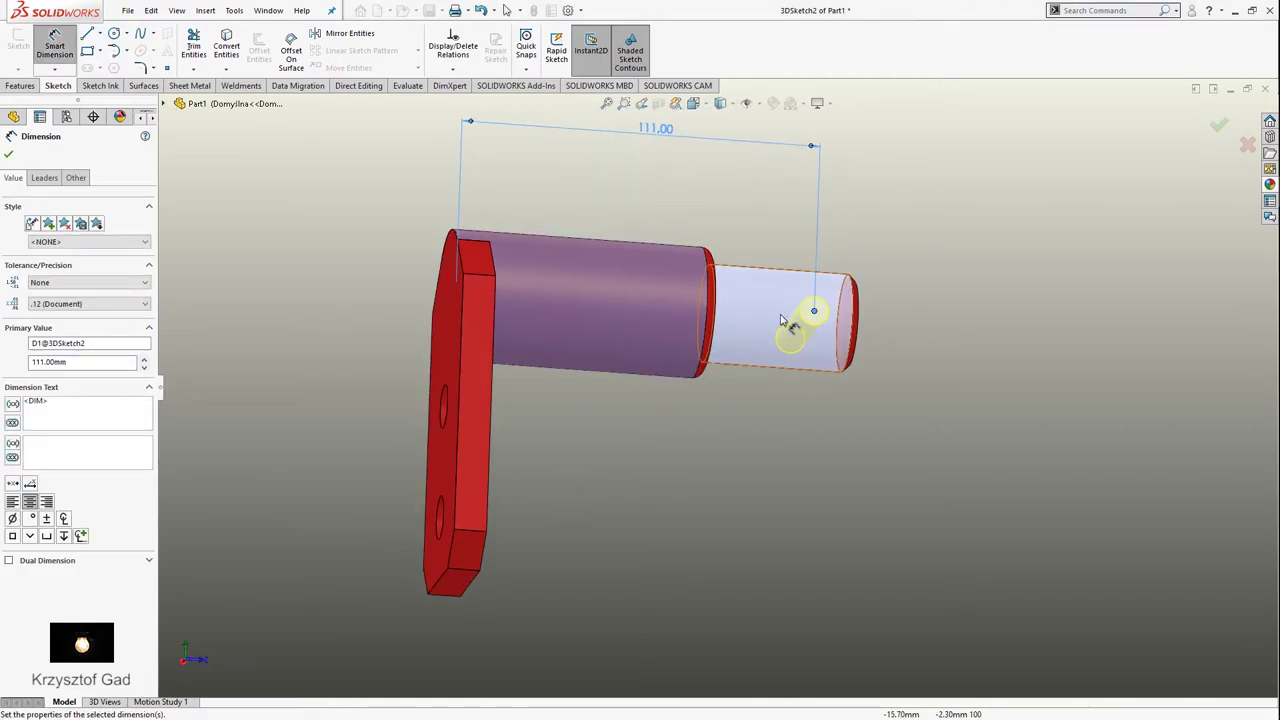
# Dimension the hole point 90 mm above the plate bottom and finish the sketch.
pyautogui.click(815, 313)
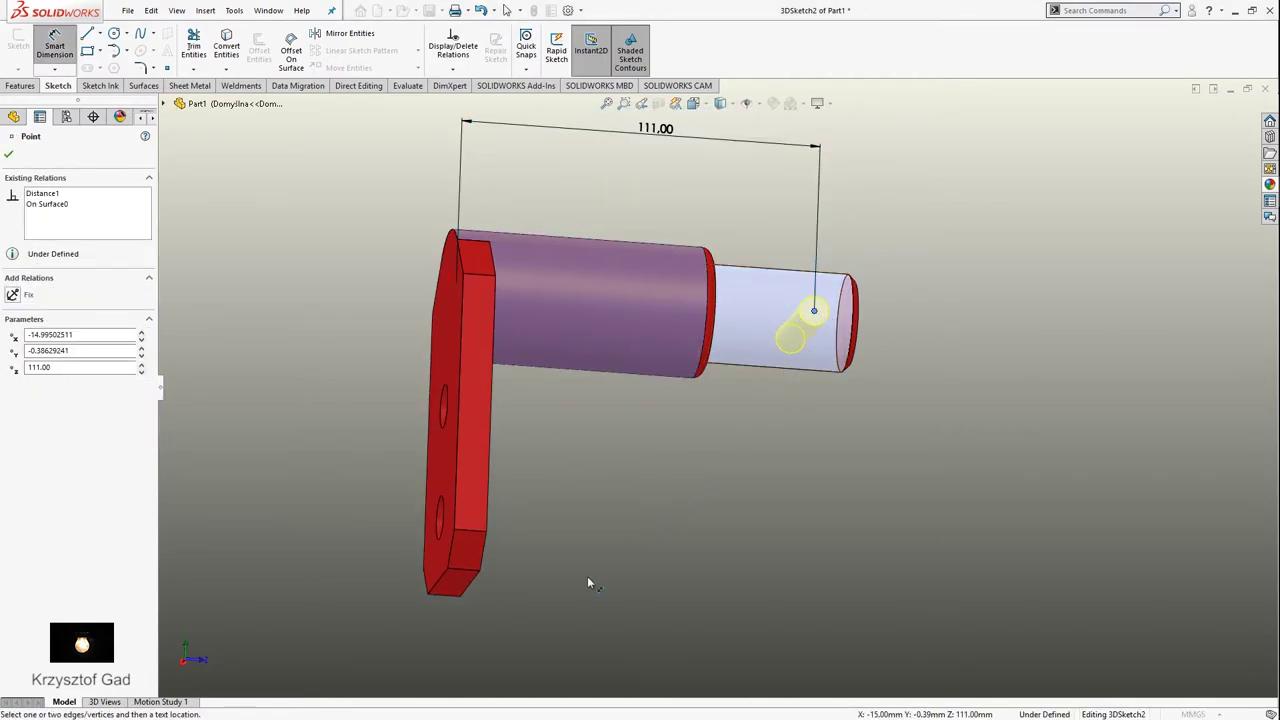
pyautogui.click(458, 587)
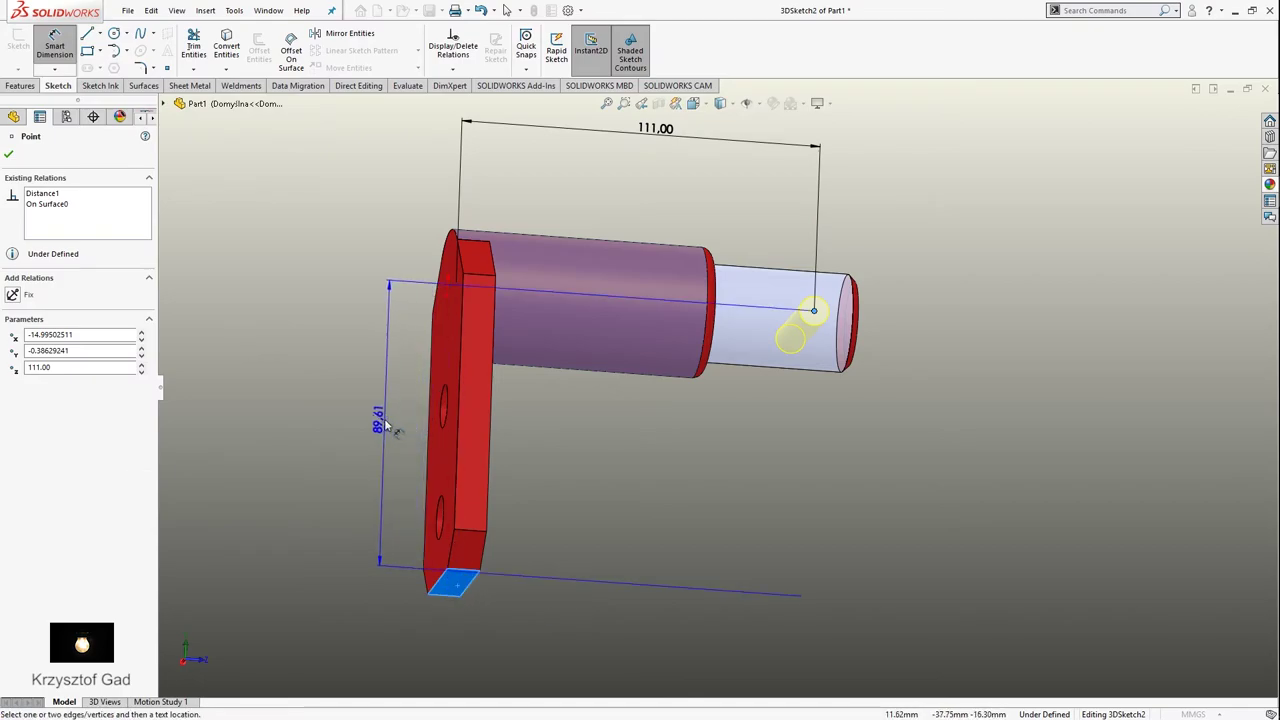
pyautogui.click(382, 418)
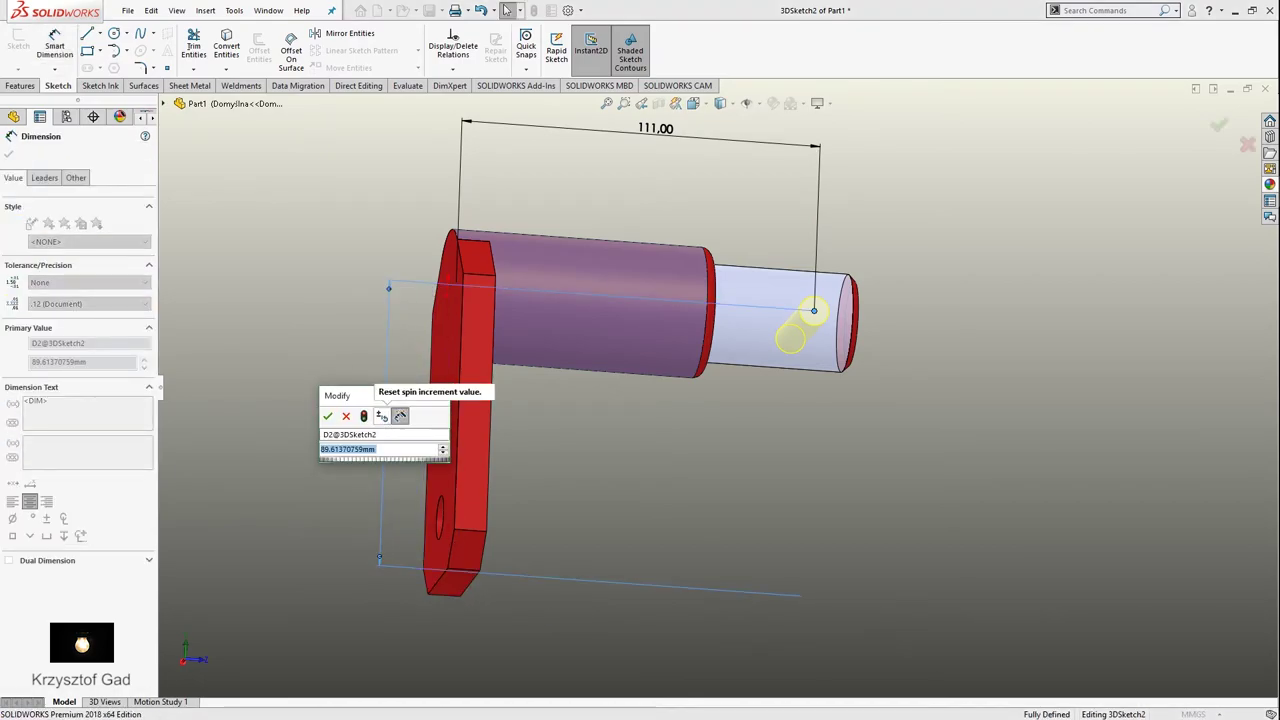
pyautogui.write('90')
pyautogui.press('Return')
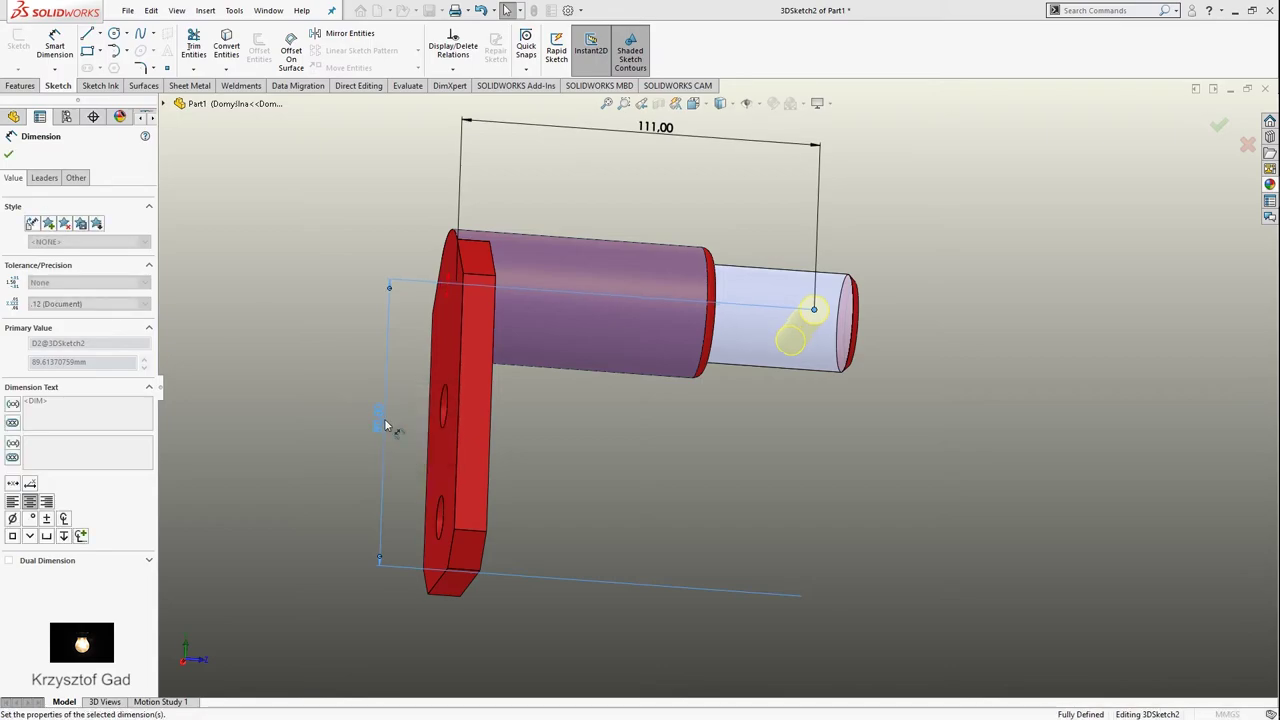
pyautogui.press('Left')
pyautogui.press('Left')
pyautogui.press('Left')
pyautogui.press('Left')
pyautogui.press('Left')
pyautogui.press('Left')
pyautogui.press('Left')
pyautogui.press('Left')
pyautogui.press('Left')
pyautogui.press('Left')
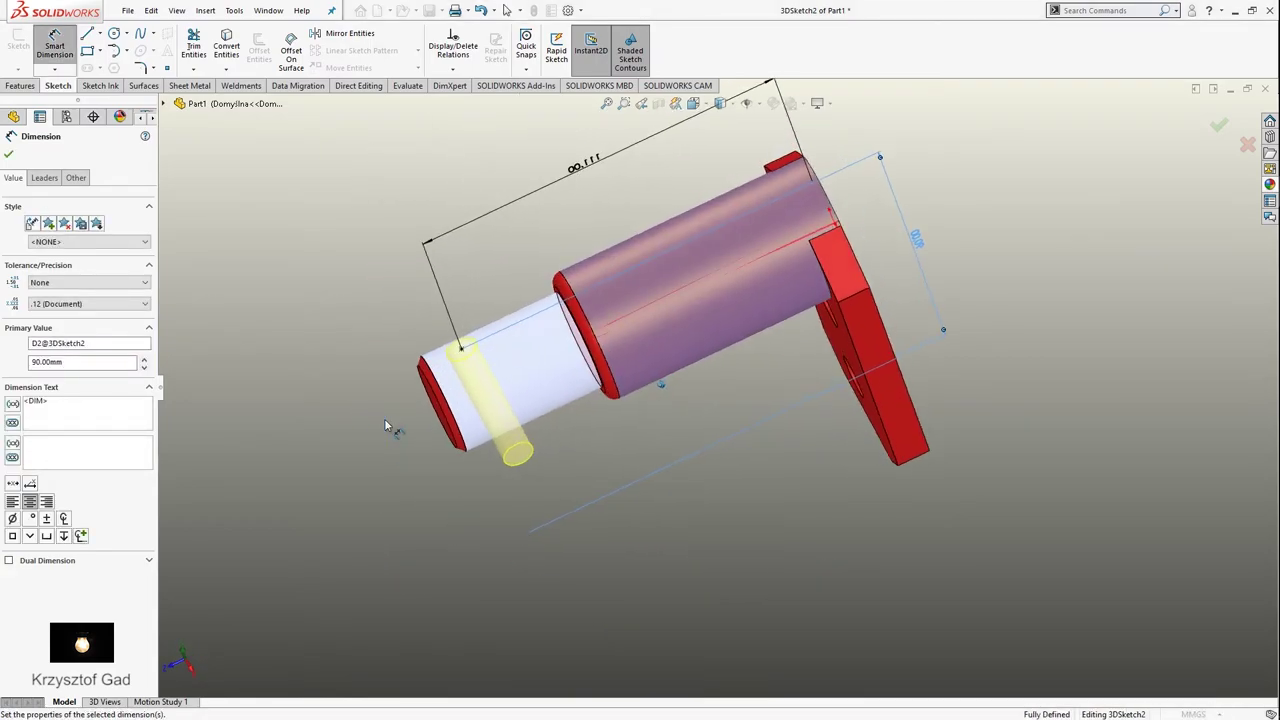
pyautogui.press('Left')
pyautogui.press('Left')
pyautogui.press('Left')
pyautogui.press('Left')
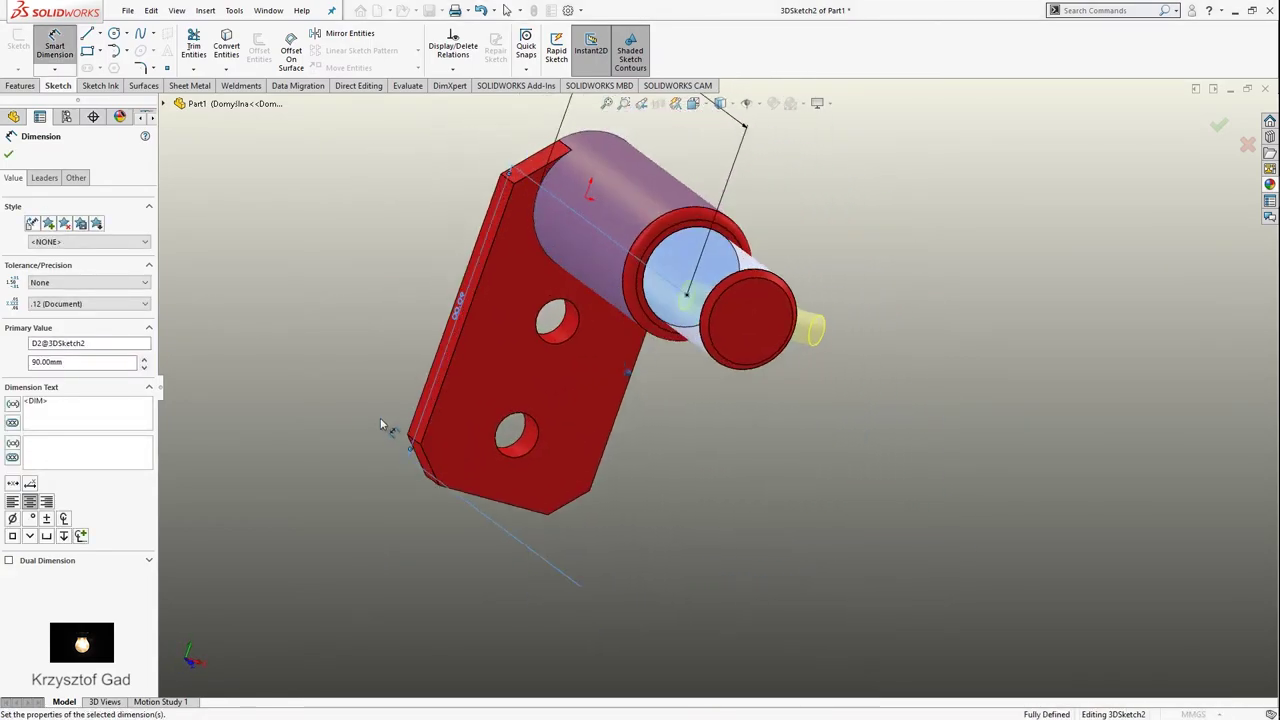
pyautogui.press('Left')
pyautogui.press('Left')
pyautogui.press('Left')
pyautogui.click(8, 157)
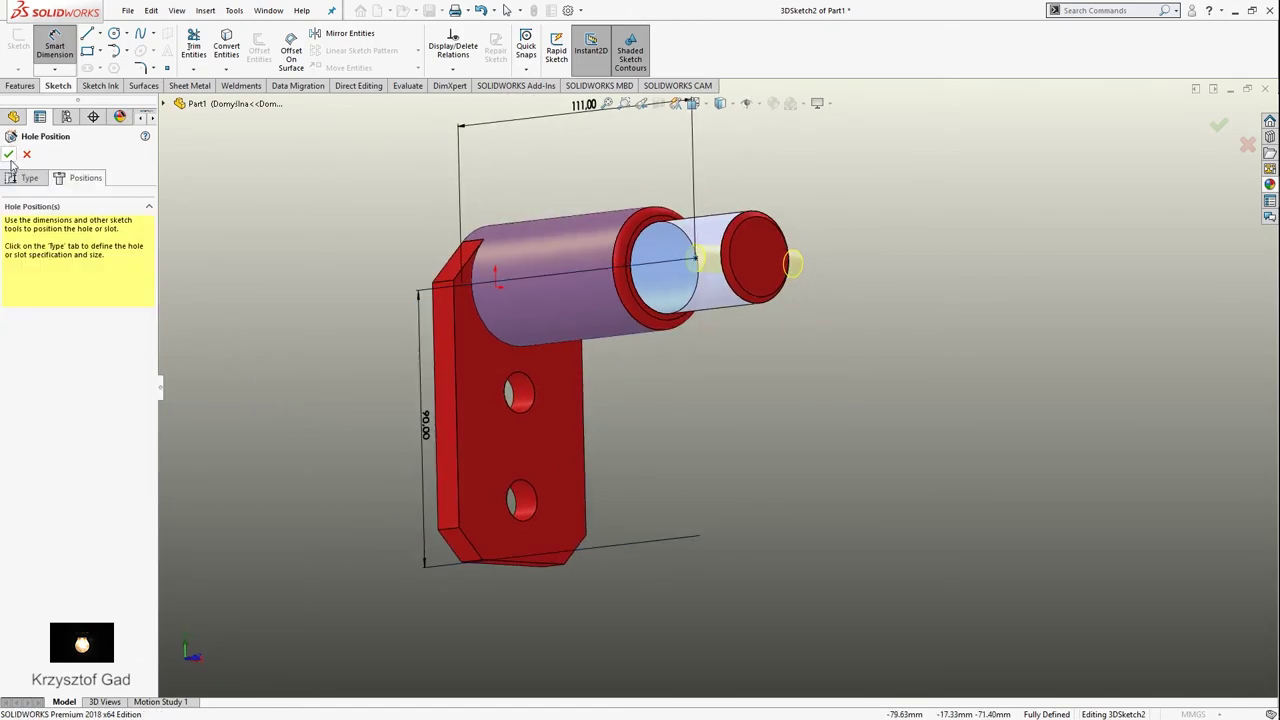
# Complete the Ø9.0 cross hole through the small shaft and start a fillet.
pyautogui.click(8, 154)
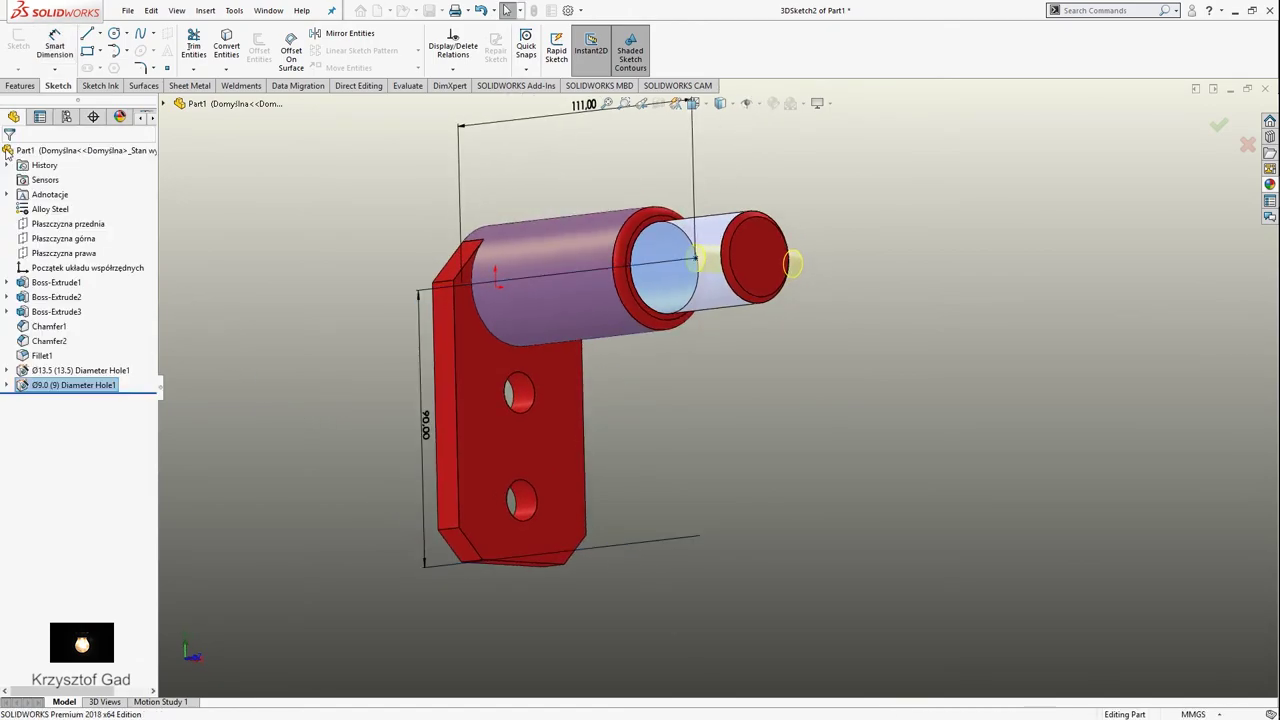
pyautogui.press('Left')
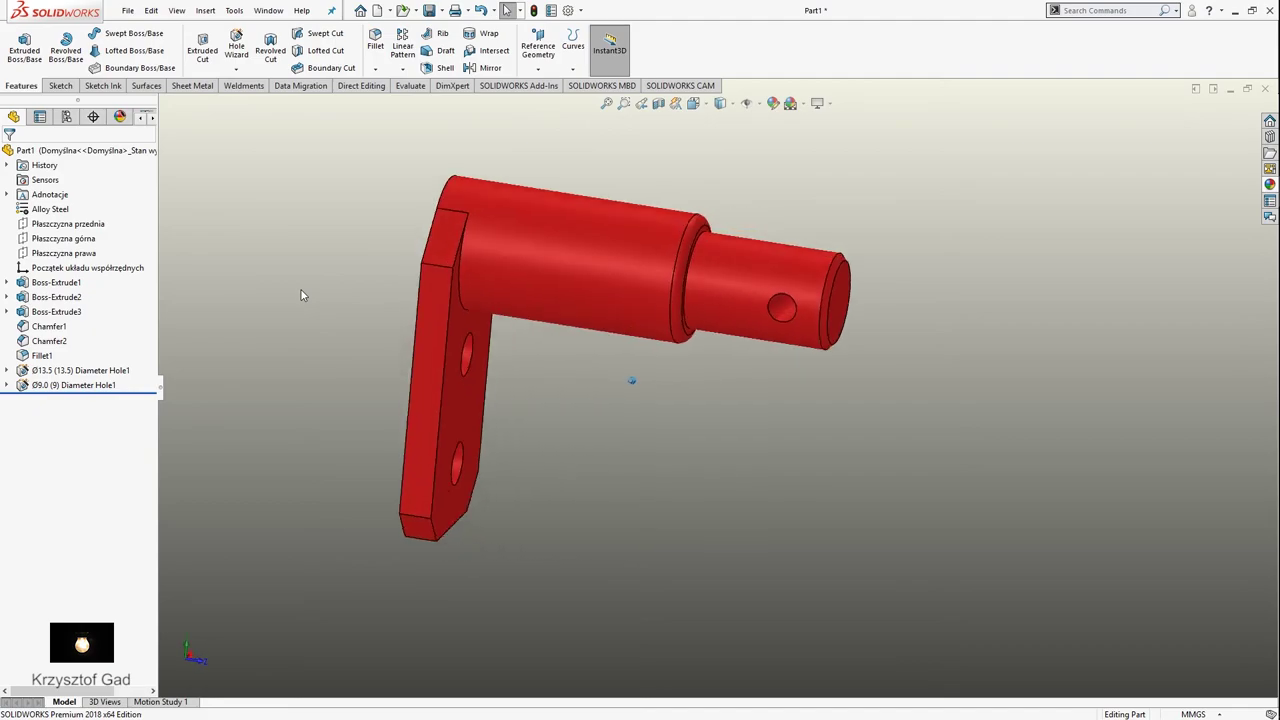
pyautogui.press('Left')
pyautogui.press('Left')
pyautogui.press('Left')
pyautogui.press('Left')
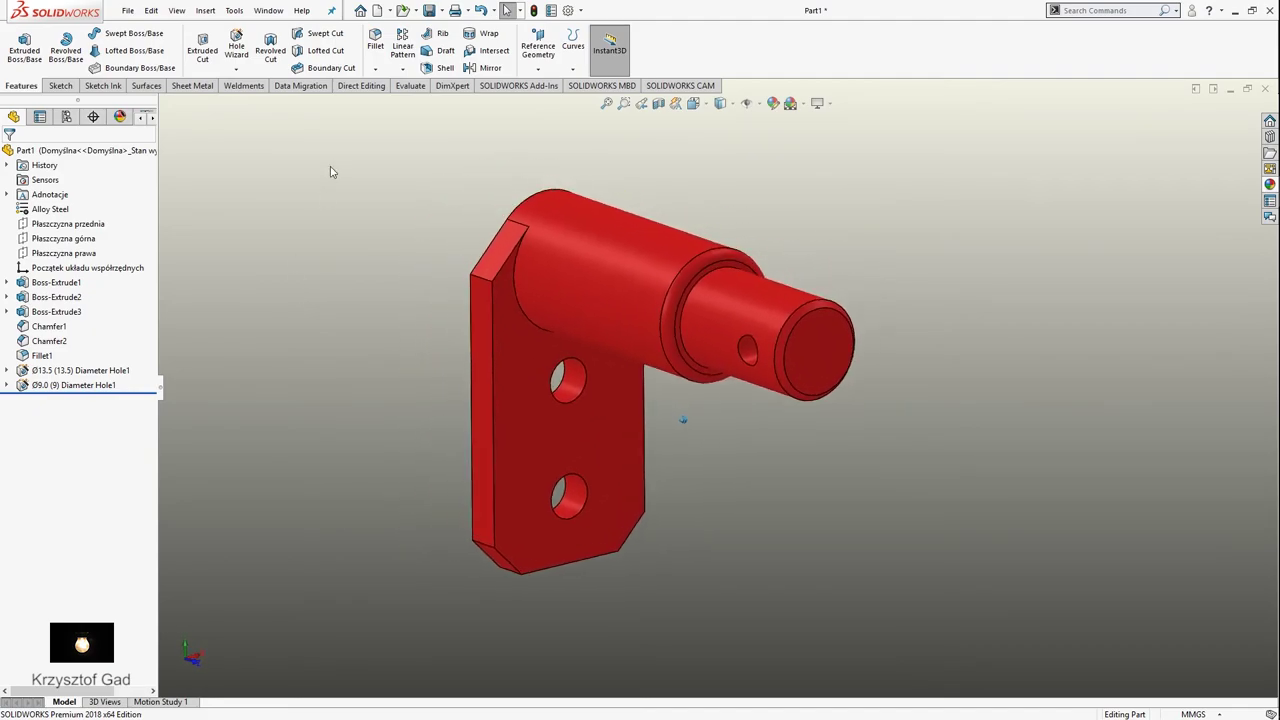
pyautogui.press('Left')
pyautogui.click(375, 48)
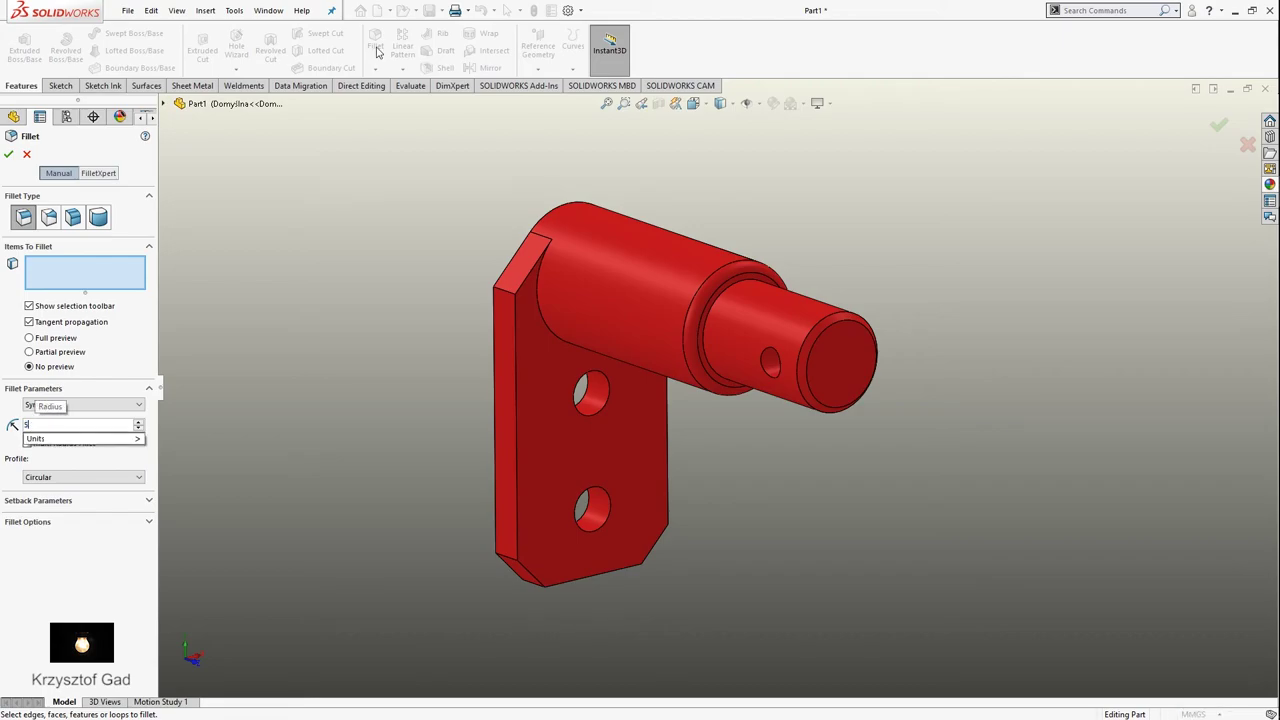
# Fillet the four long plate edges with a 5 mm radius.
pyautogui.press('Left')
pyautogui.press('Left')
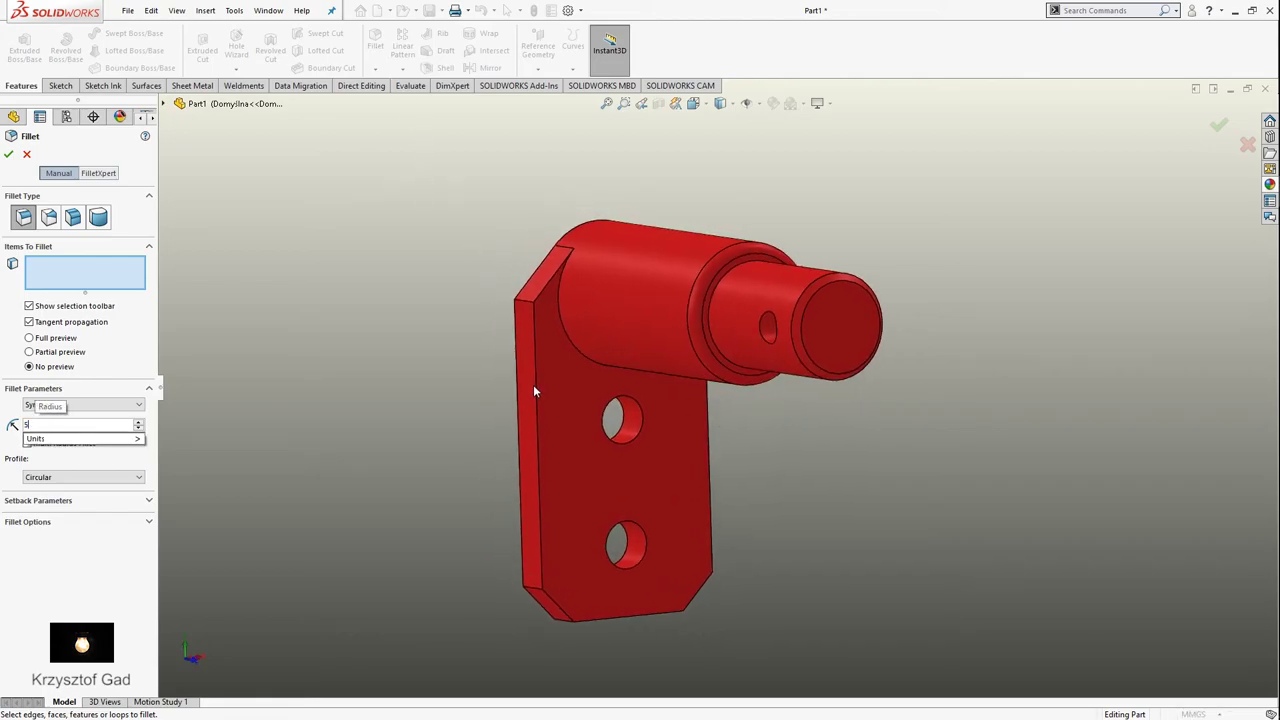
pyautogui.click(535, 391)
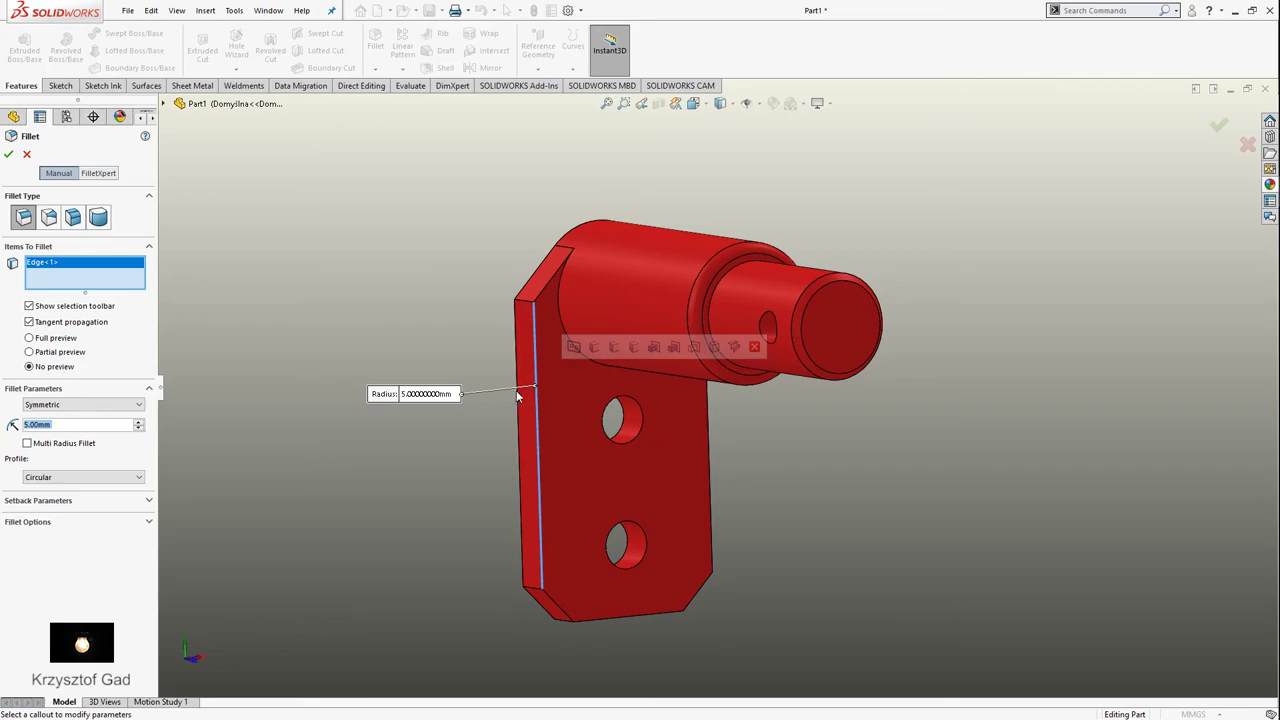
pyautogui.click(518, 396)
pyautogui.moveTo(520, 396); pyautogui.dragTo(924, 406, button='middle')
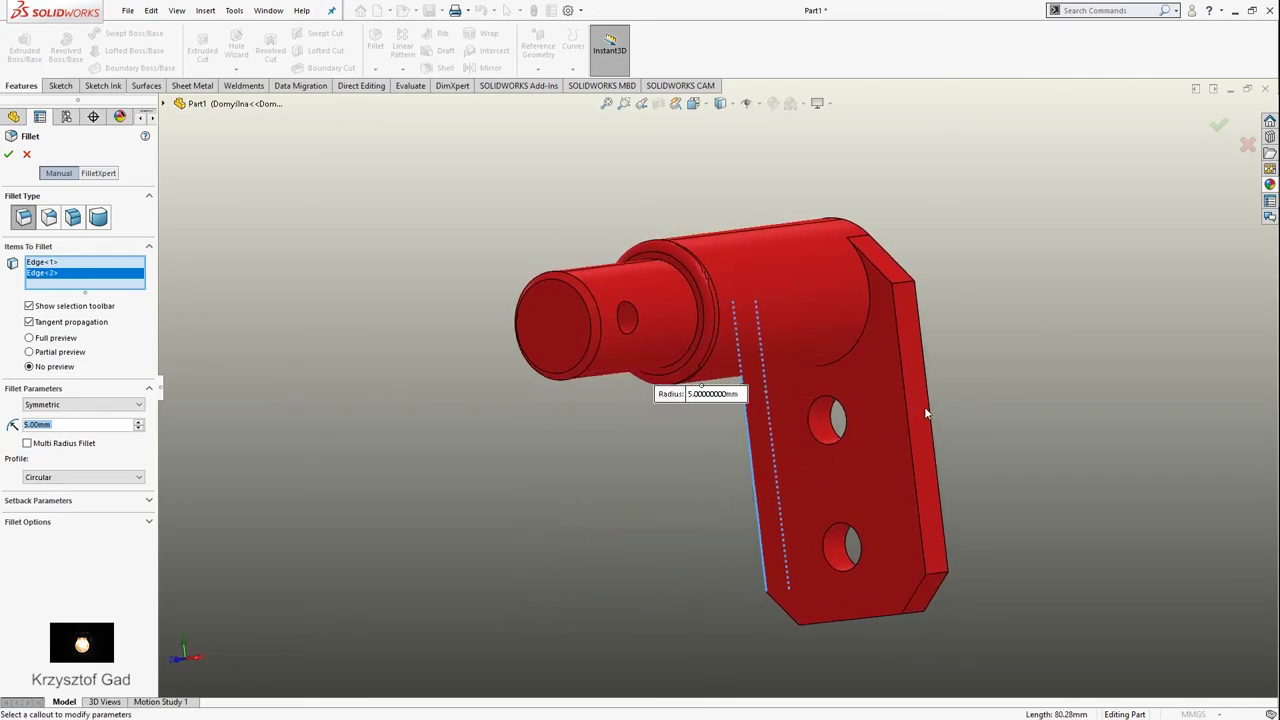
pyautogui.click(926, 412)
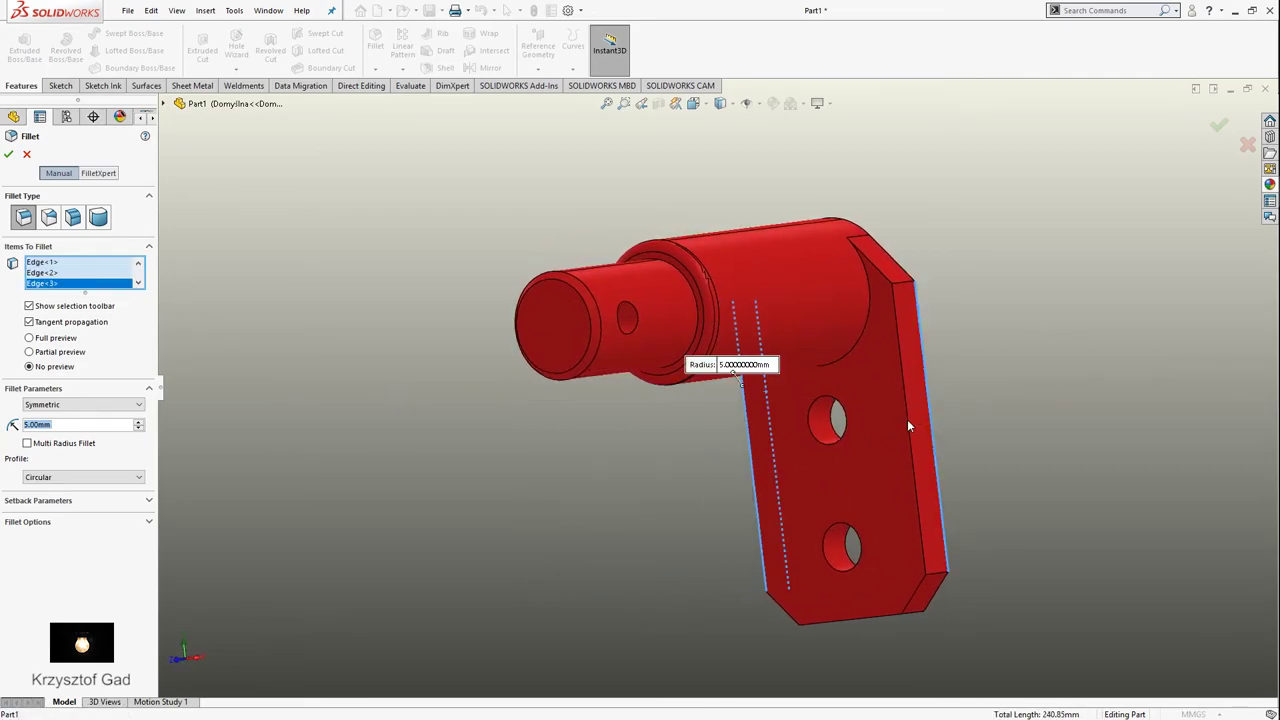
pyautogui.click(906, 426)
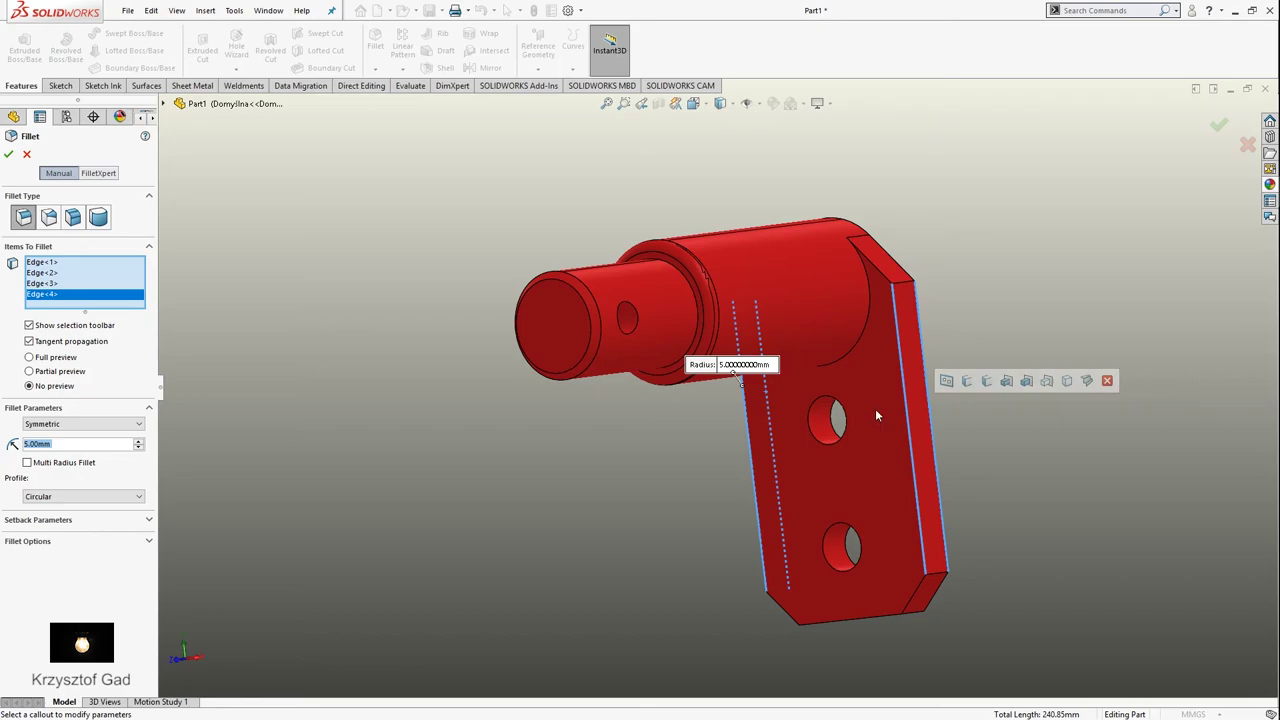
pyautogui.click(11, 156)
pyautogui.moveTo(377, 274); pyautogui.dragTo(377, 279, button='middle')
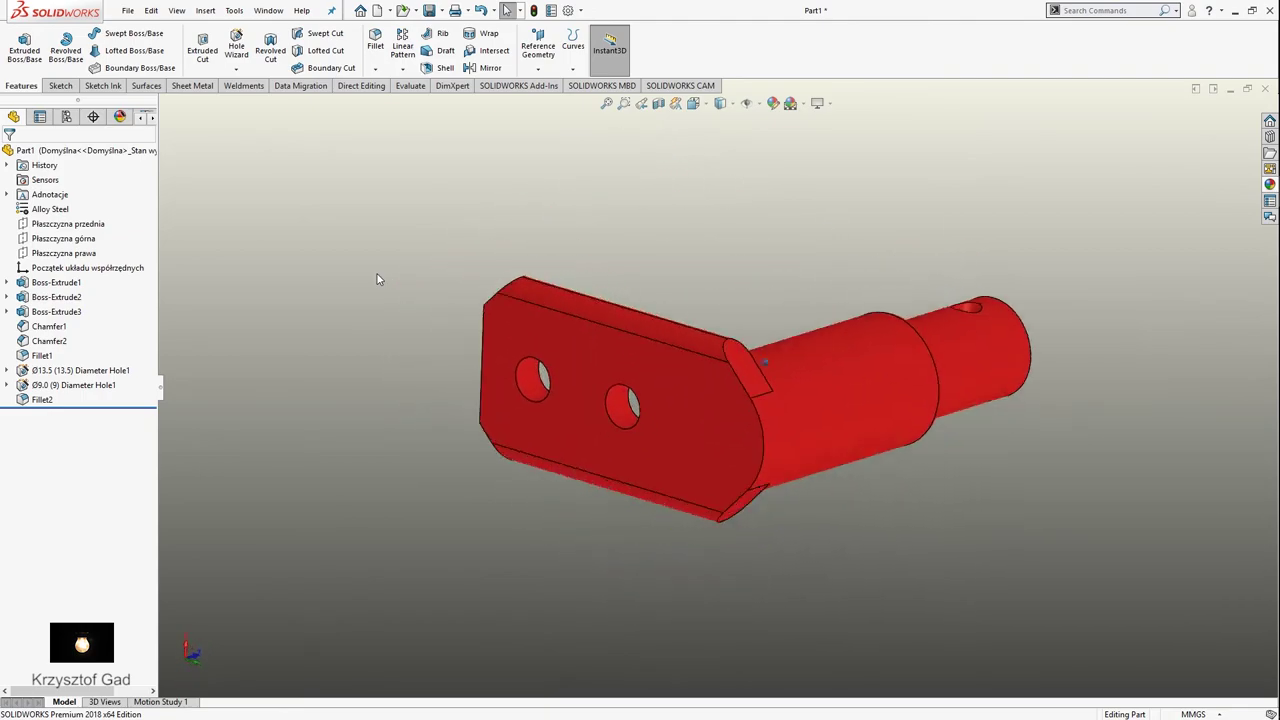